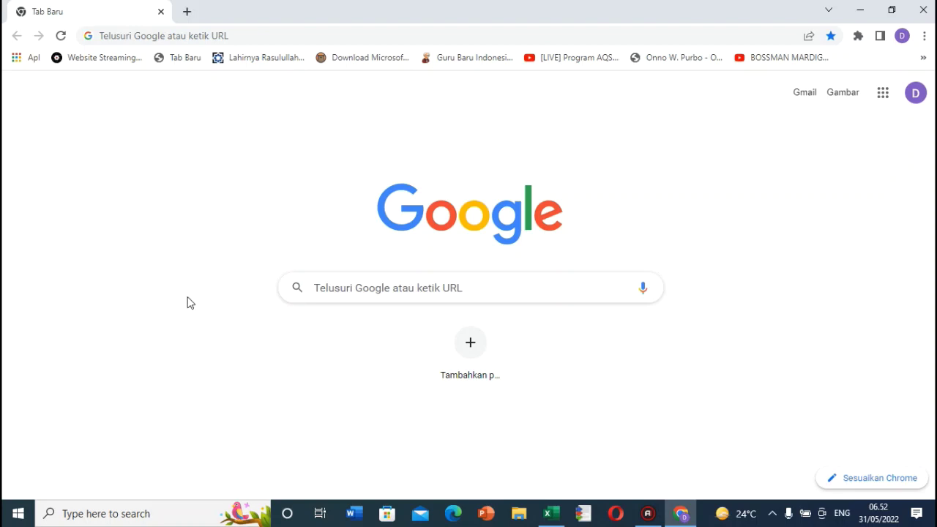
Step: Load the SiCantik login page at sicantik.bogorkab.go.id/secure/user/login in the new tab
left_click(136, 34)
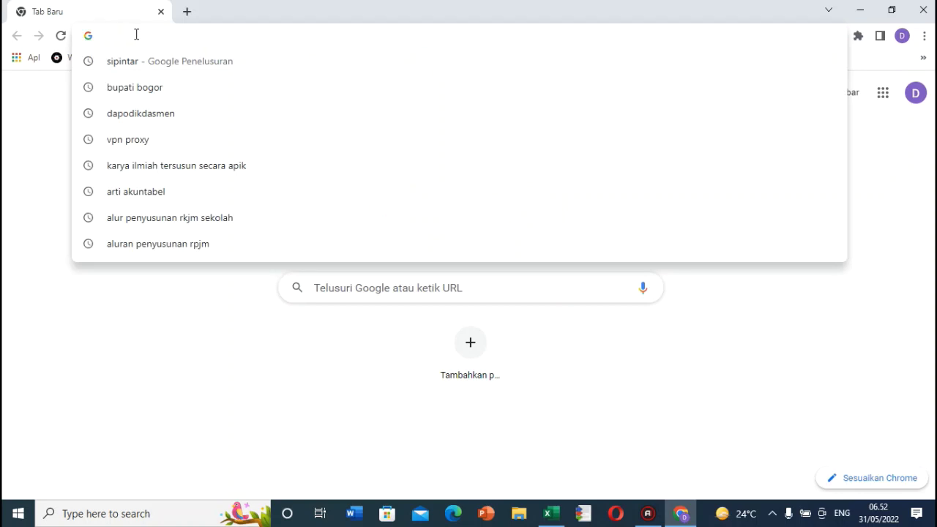
type("https://sicantik.bogorkab.go.id/secure/user/login")
left_click(226, 161)
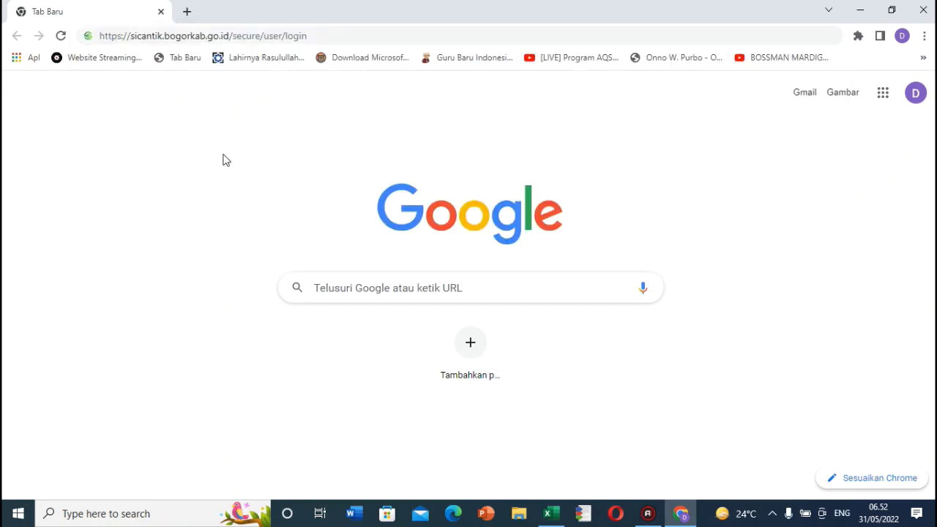
left_click(329, 34)
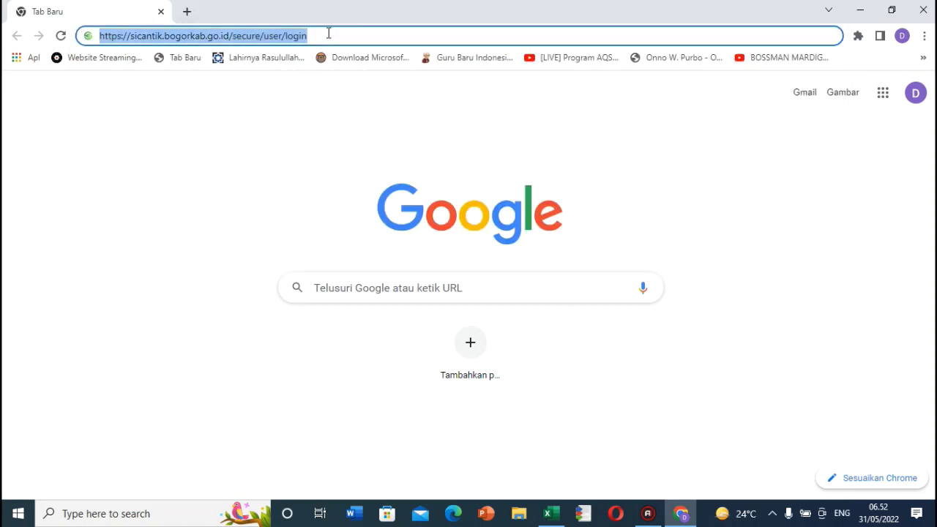
key("Return")
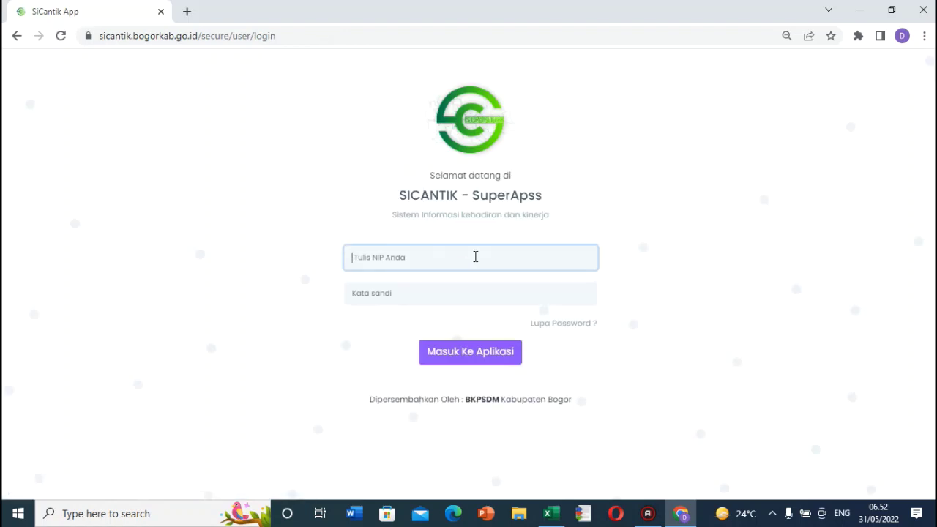
Step: Sign in with the teacher's saved NIP and password to reach the Beranda dashboard
left_click(459, 256)
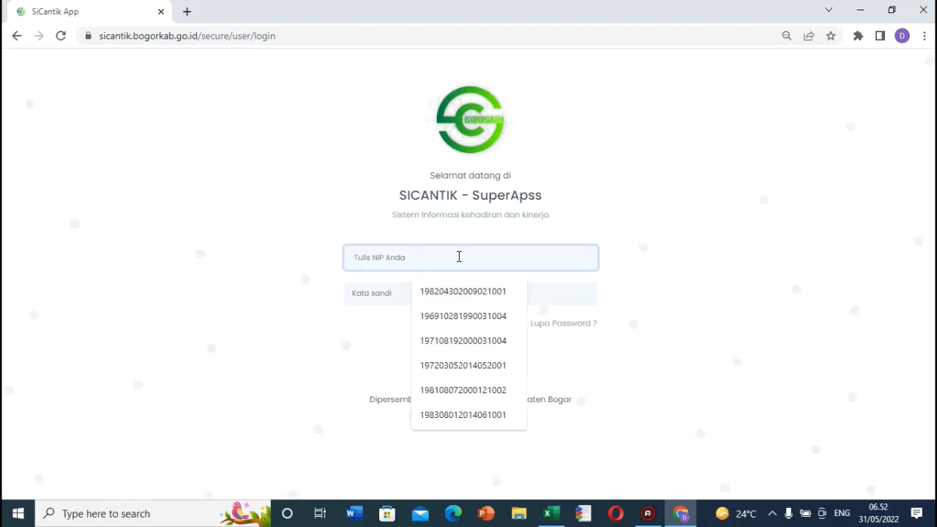
left_click(781, 271)
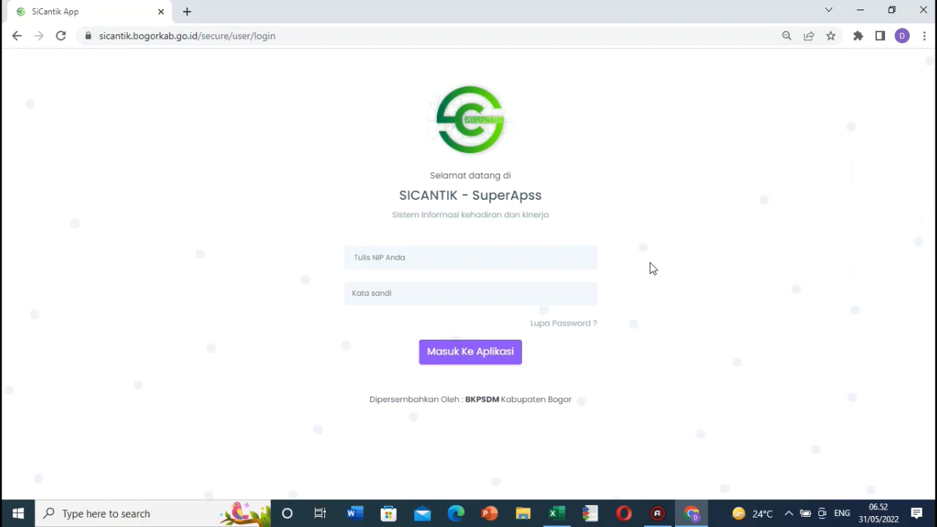
left_click(493, 258)
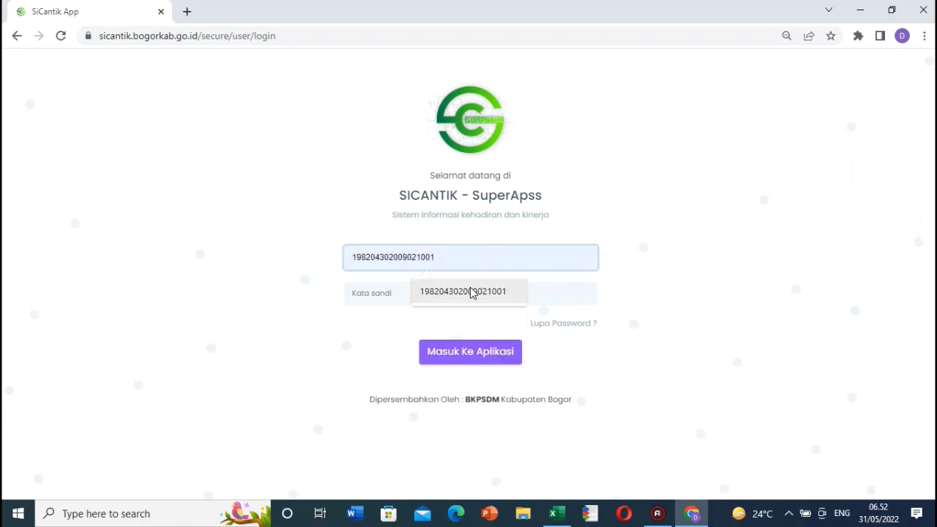
left_click(472, 292)
left_click(447, 294)
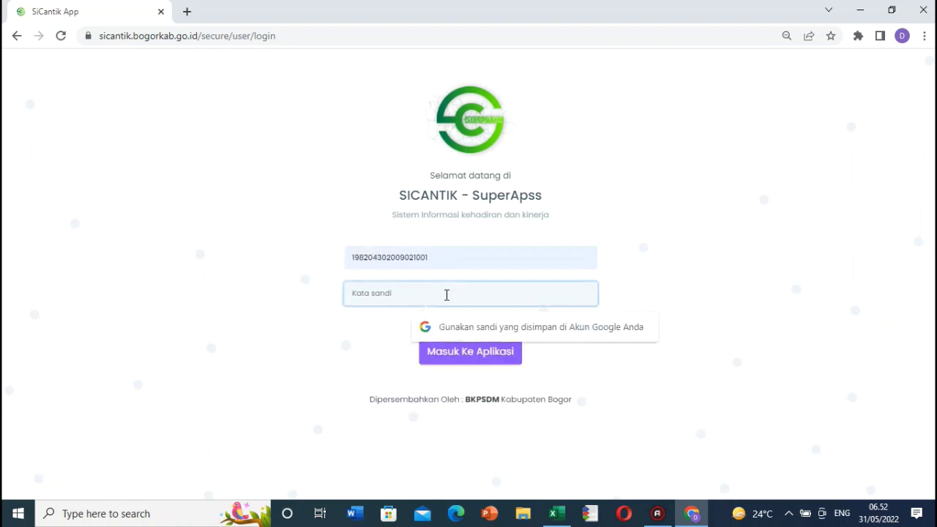
type("******")
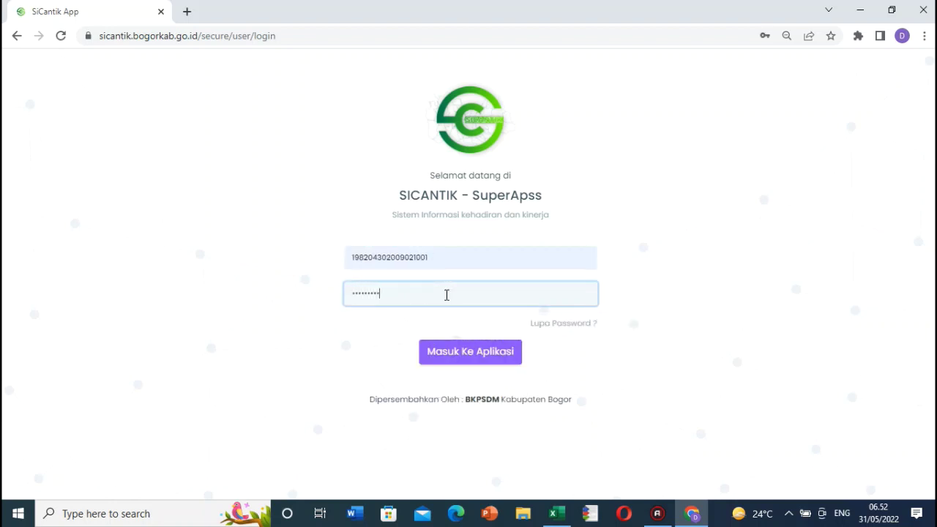
left_click(468, 352)
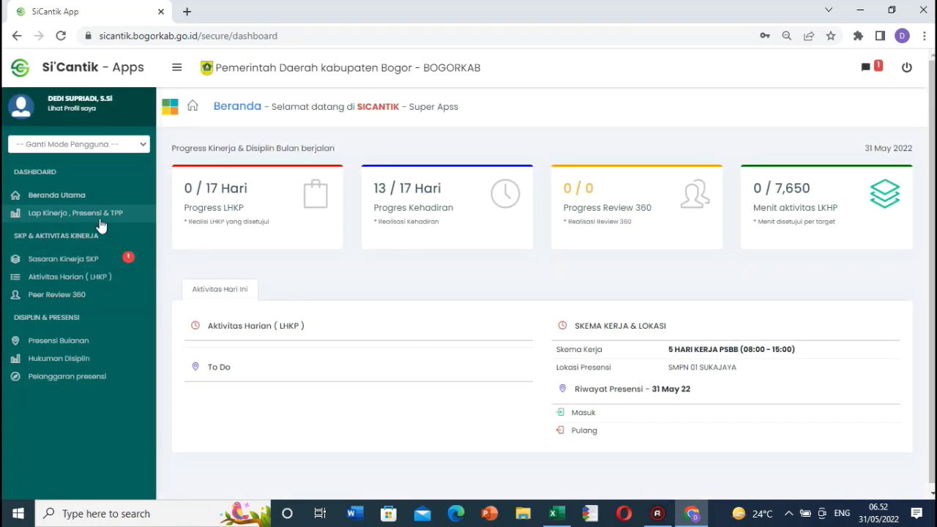
Step: Open the Sasaran Kinerja SKP page for 2022 and highlight the employee and appraiser details
left_click(78, 261)
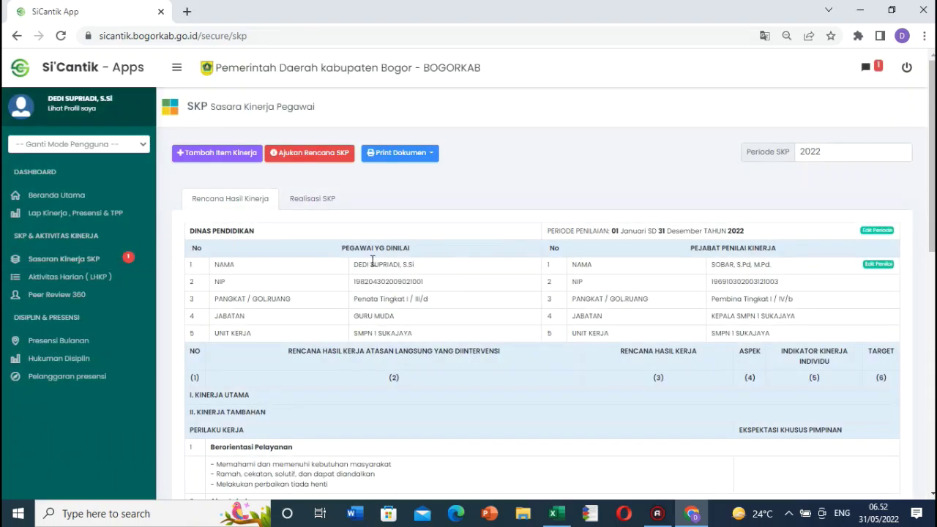
left_click_drag(353, 265, 410, 334)
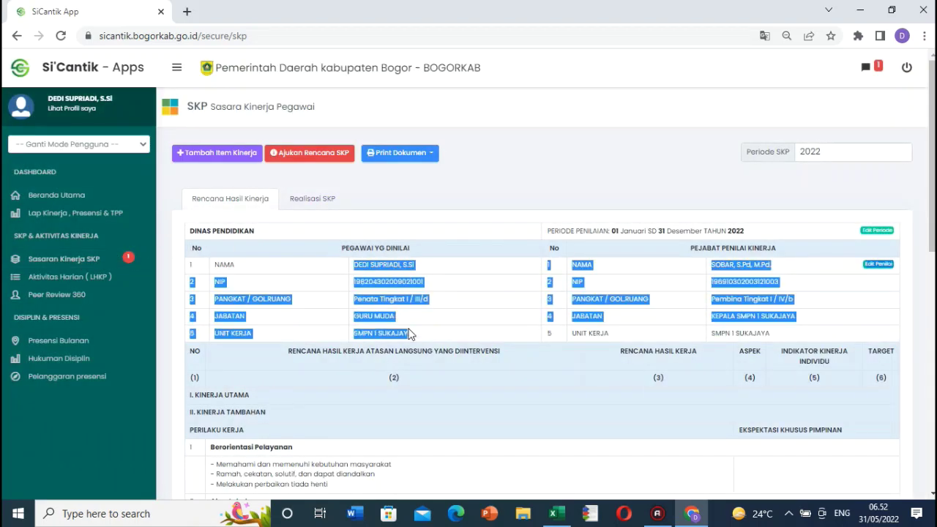
left_click(428, 322)
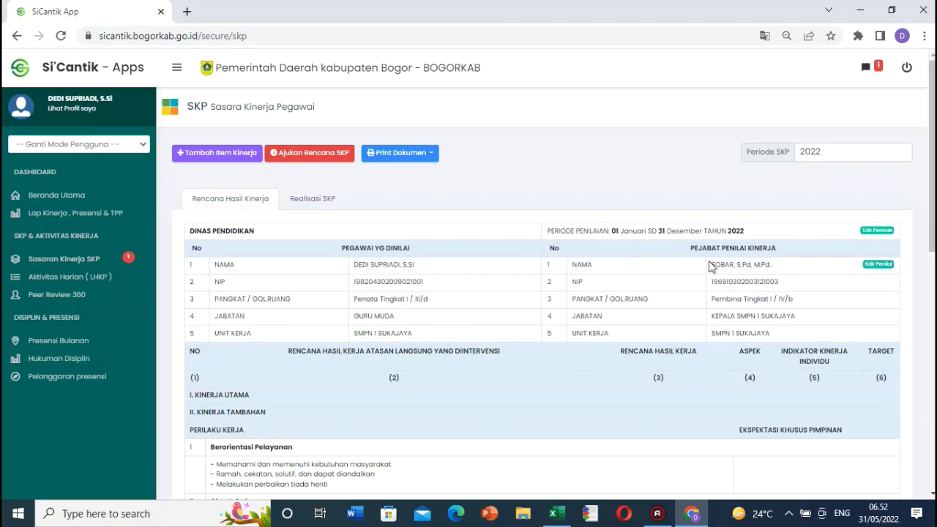
left_click_drag(712, 265, 725, 282)
left_click(754, 282)
left_click(880, 265)
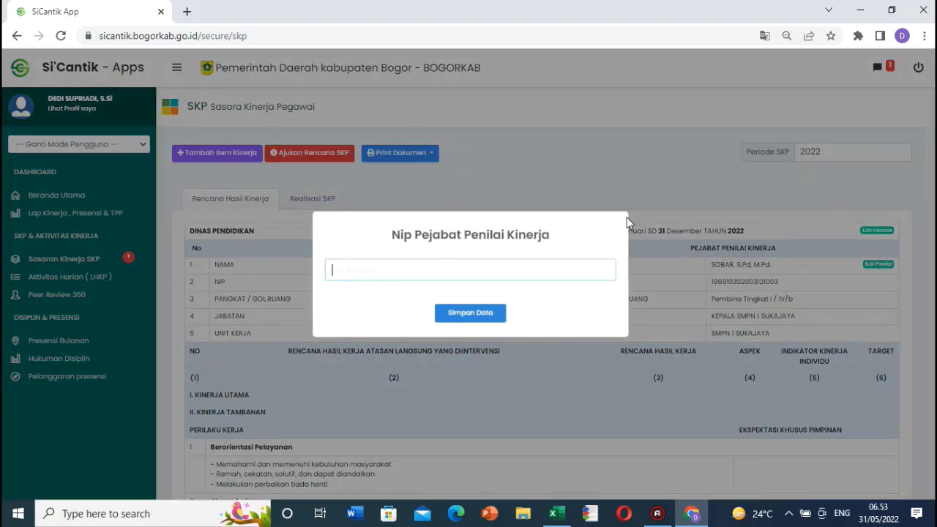
key("Escape")
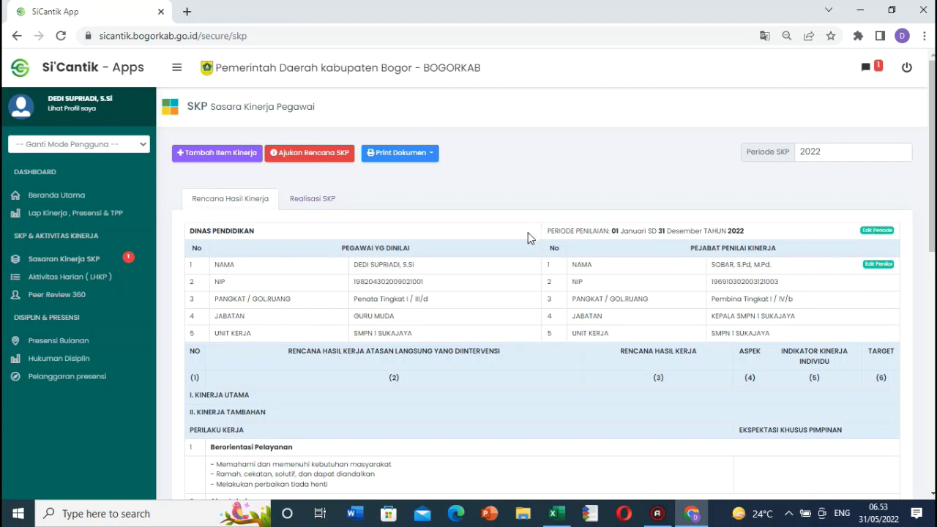
left_click_drag(565, 231, 718, 234)
left_click(748, 234)
Step: Check the SKP period, keeping Januari as start month and Desember as end month
left_click(883, 232)
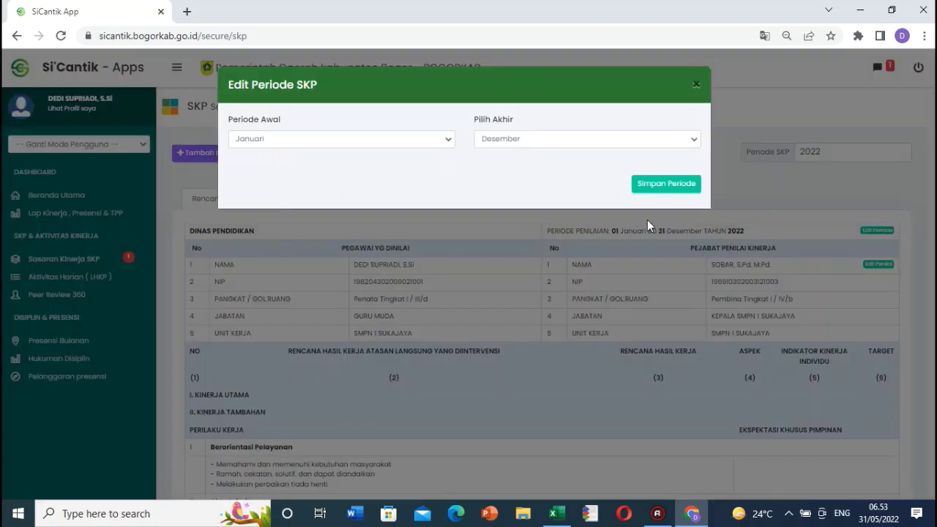
left_click(442, 148)
left_click(498, 171)
left_click(696, 139)
left_click(448, 185)
Step: Close the period dialog unchanged and switch to the SKP workbook's Guru sheet in Excel
left_click(696, 85)
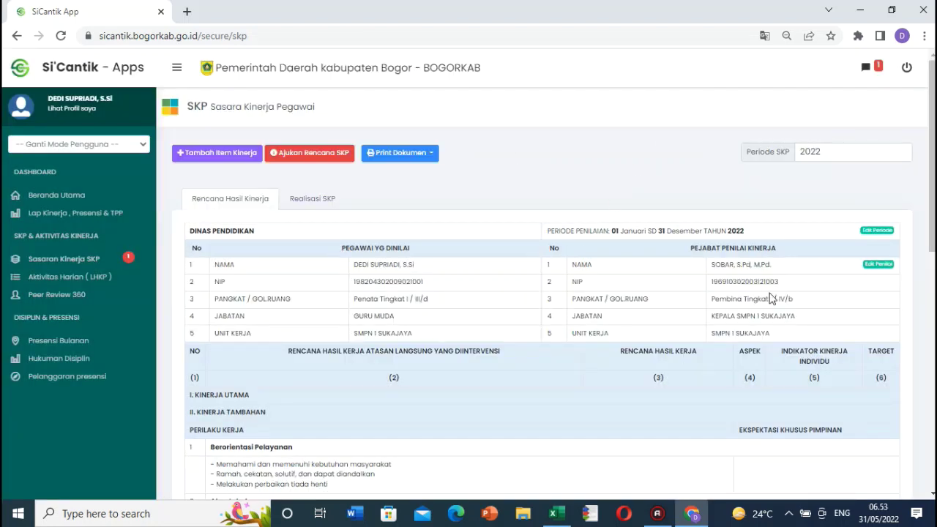
left_click(224, 158)
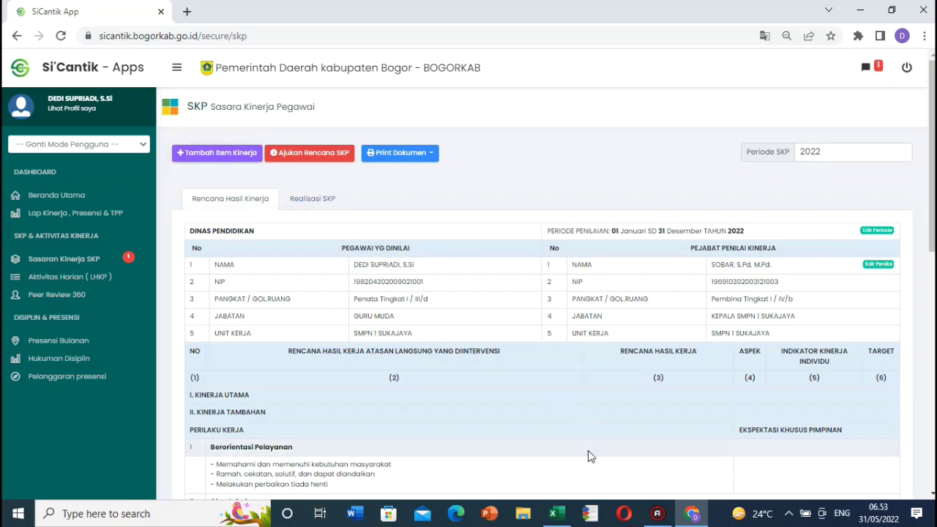
left_click(555, 513)
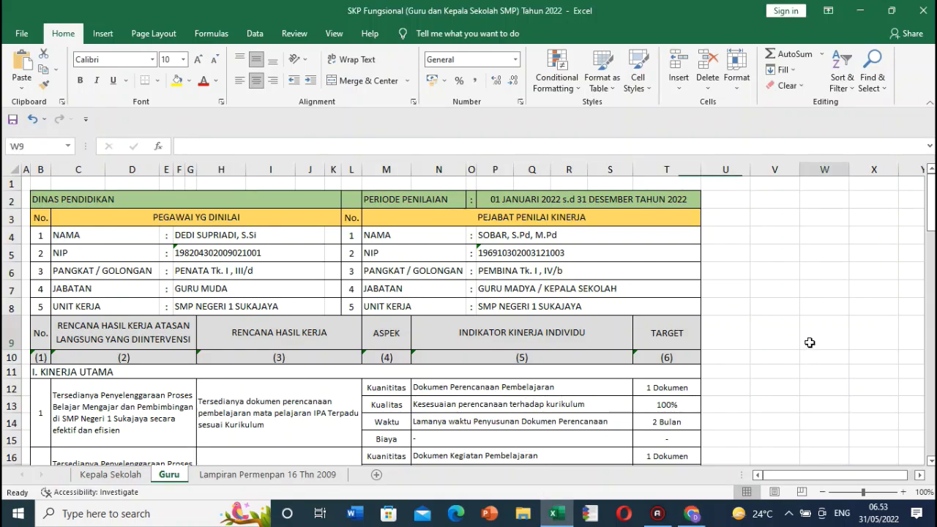
Step: Scroll the Guru sheet and check the first item's superior-plan text in C12 and the column (2) header
left_click(810, 341)
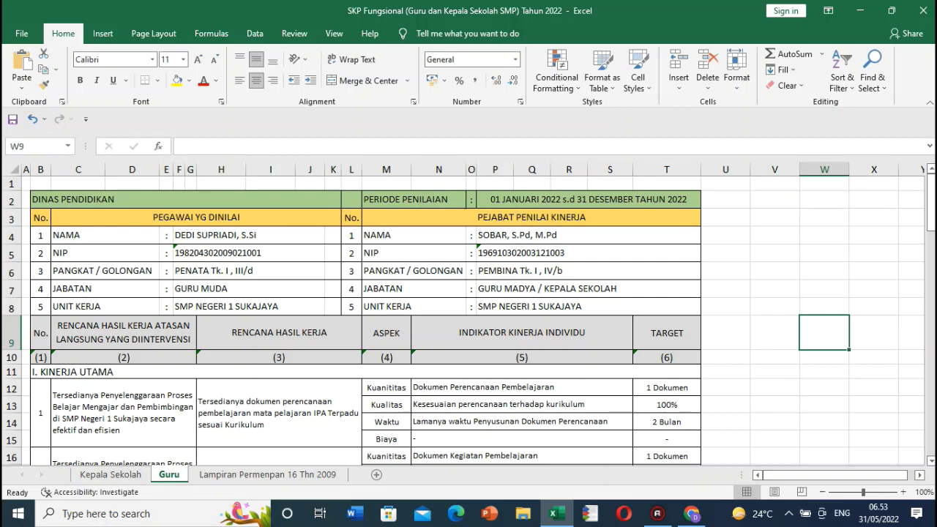
scroll(488, 354, "down", 1)
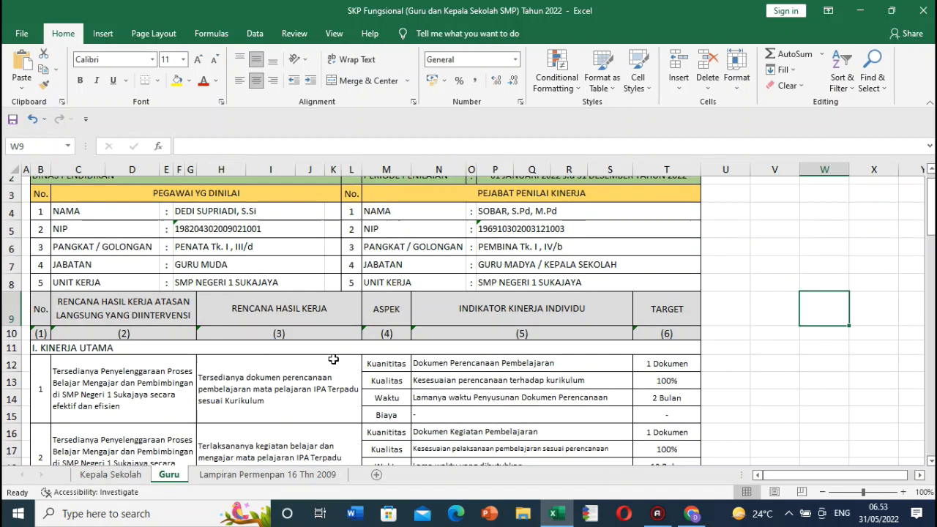
scroll(307, 349, "up", 1)
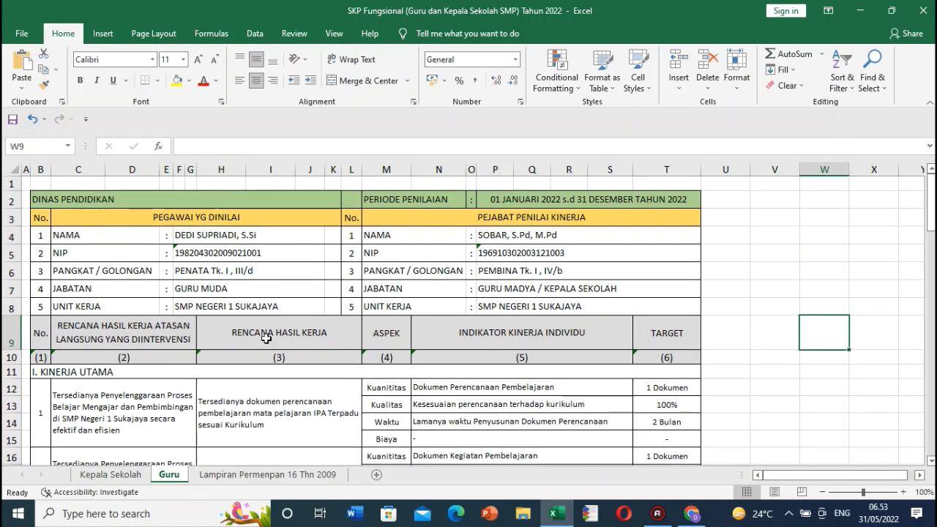
scroll(269, 337, "down", 1)
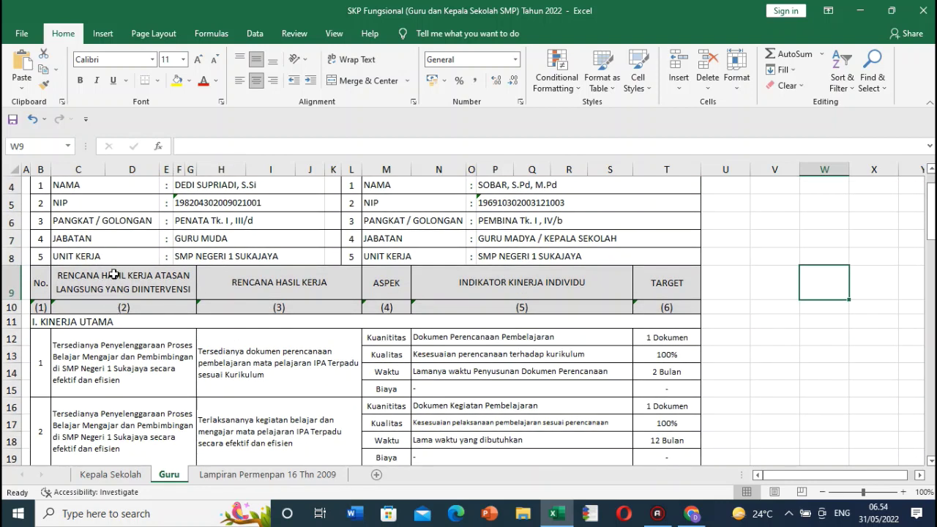
left_click(117, 340)
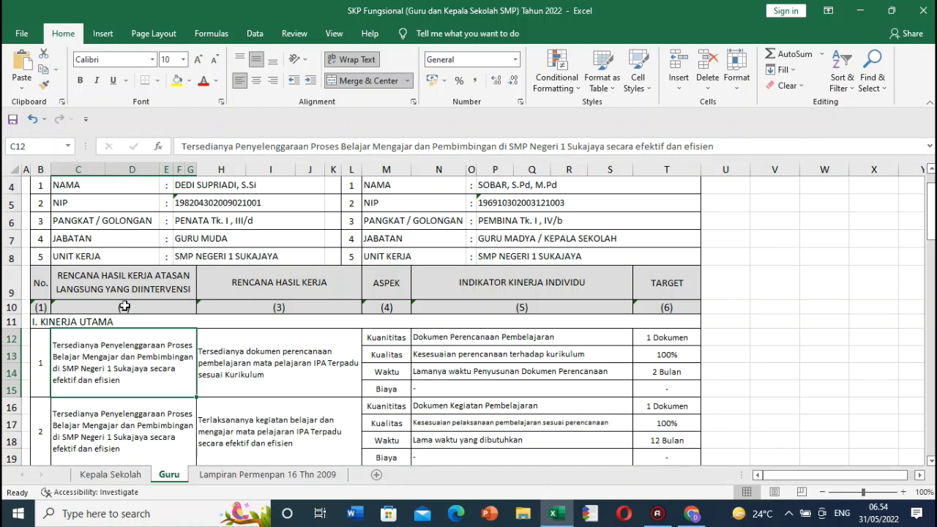
left_click(125, 308)
left_click(92, 280)
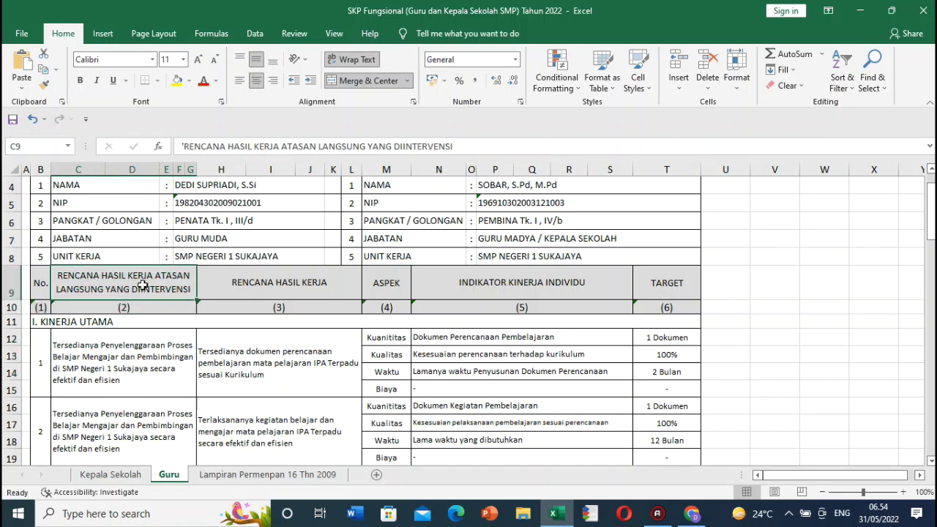
scroll(157, 330, "up", 1)
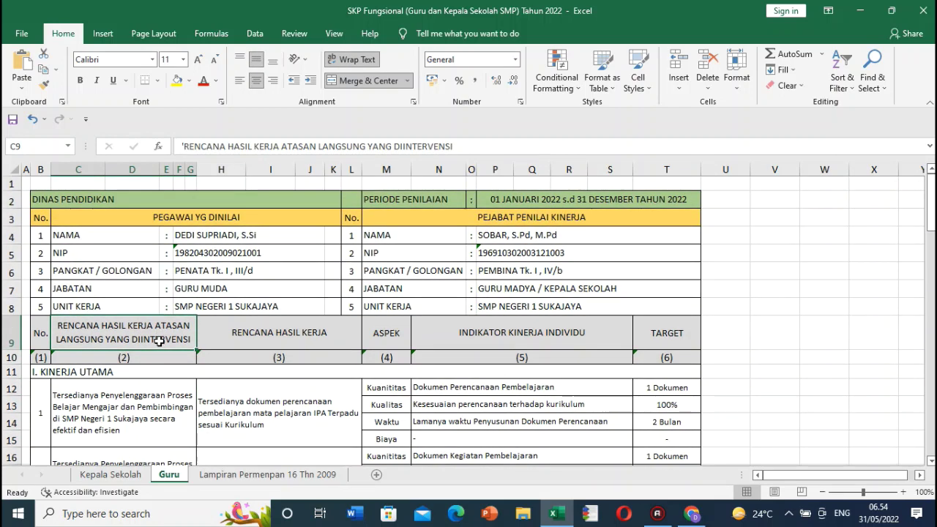
scroll(220, 325, "down", 1)
Step: Check the Rencana Hasil Kerja, Aspek, Indikator Kinerja and Target headers, then select B12:T15
left_click(285, 293)
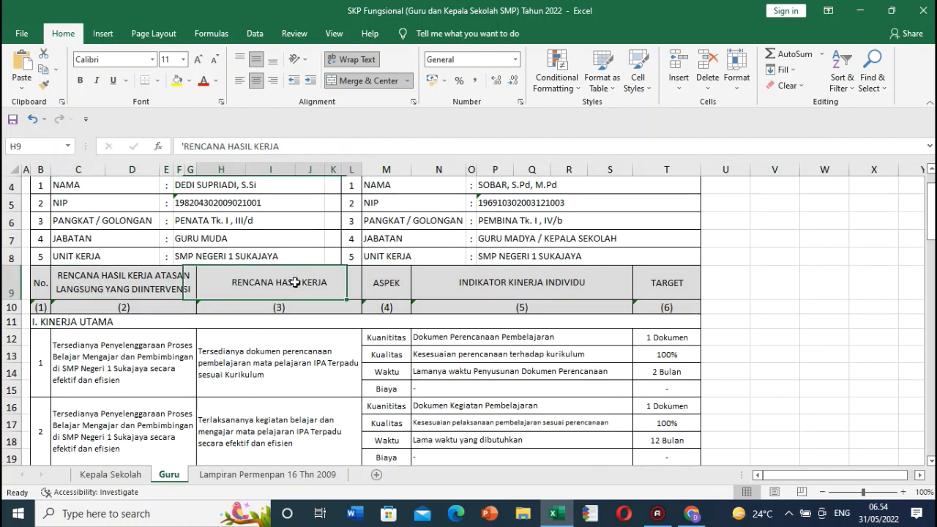
left_click(383, 283)
left_click(483, 283)
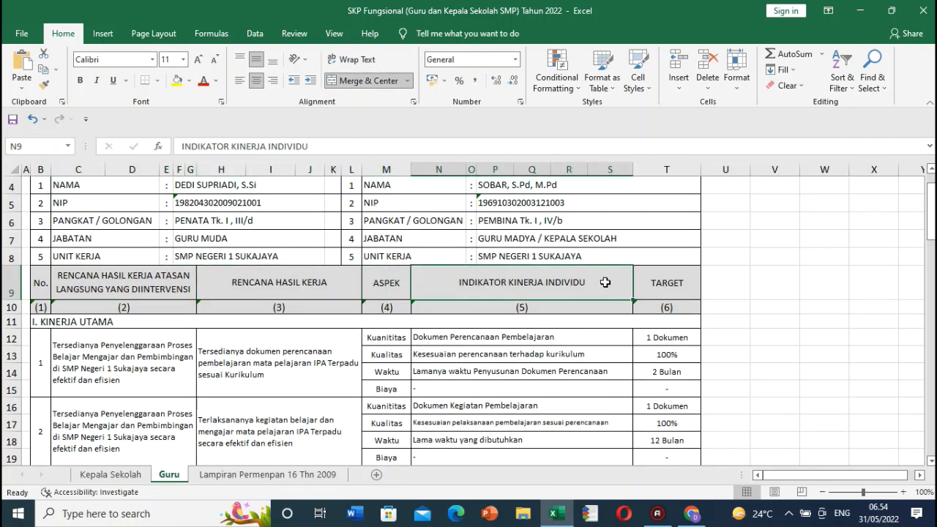
left_click(656, 282)
left_click_drag(36, 346, 669, 385)
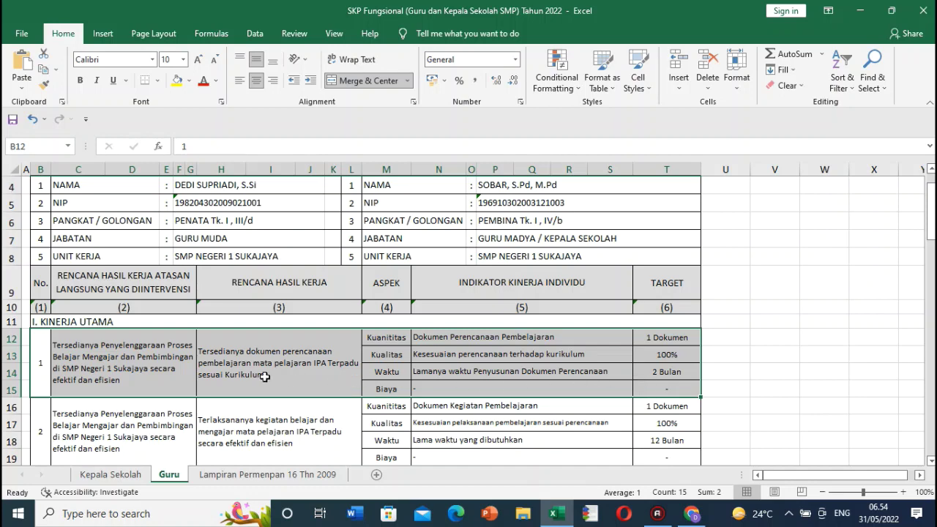
Step: Look over the top of the Lampiran Permenpan 16 Thn 2009 sheet
left_click(276, 474)
scroll(300, 413, "up", 13)
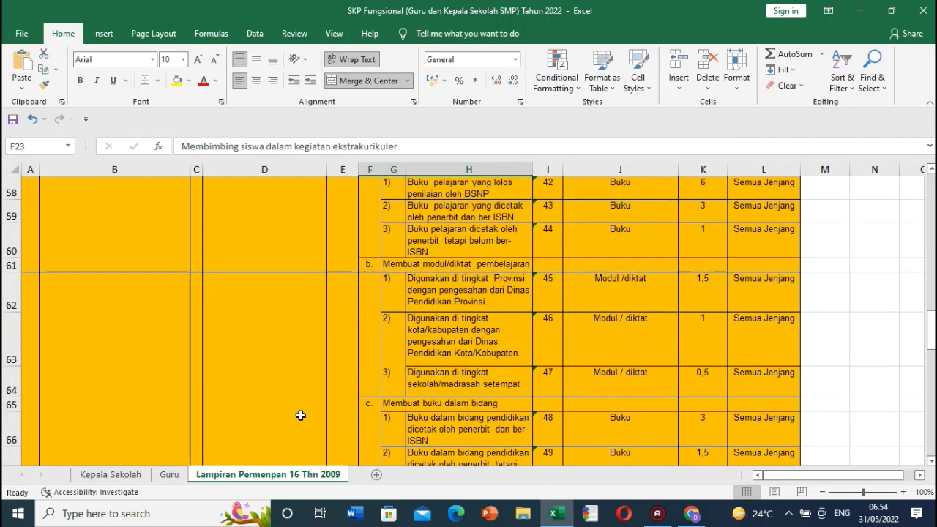
scroll(300, 415, "up", 3)
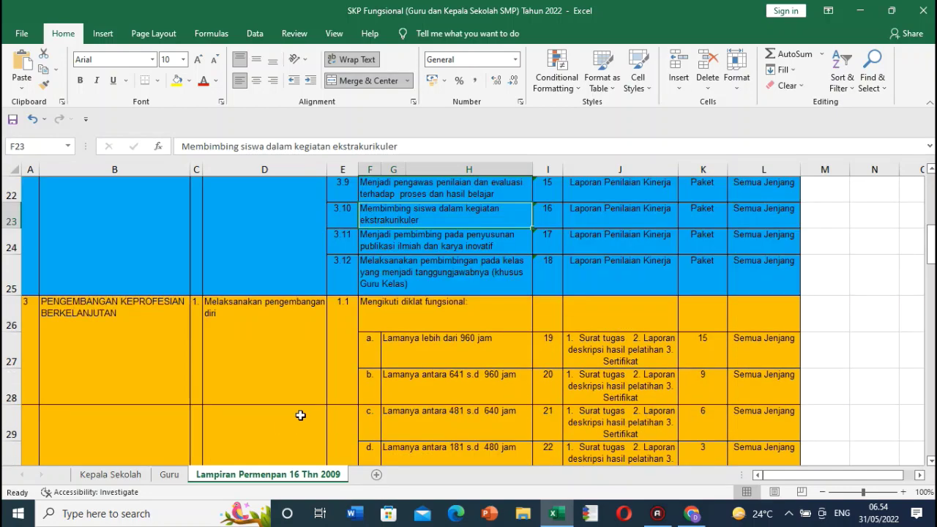
scroll(256, 435, "up", 7)
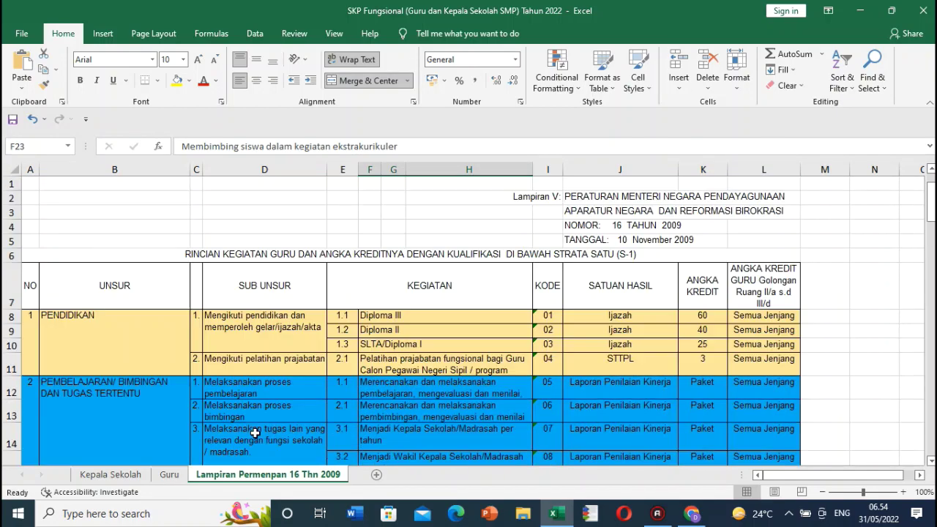
Step: Inspect the supervisor plan in C12 and the item number in B12 on the Guru sheet
left_click(169, 474)
scroll(263, 300, "up", 1)
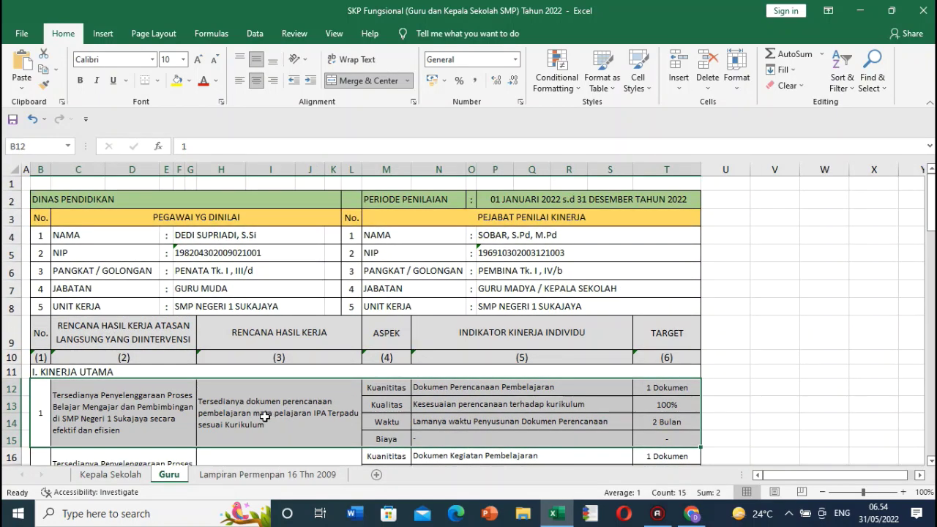
scroll(262, 416, "down", 1)
left_click(169, 372)
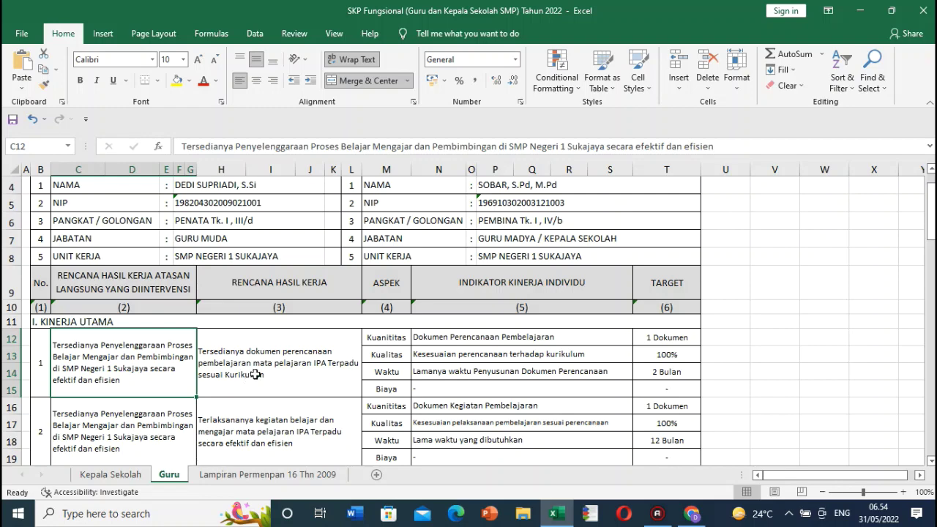
left_click(931, 169)
left_click(41, 383)
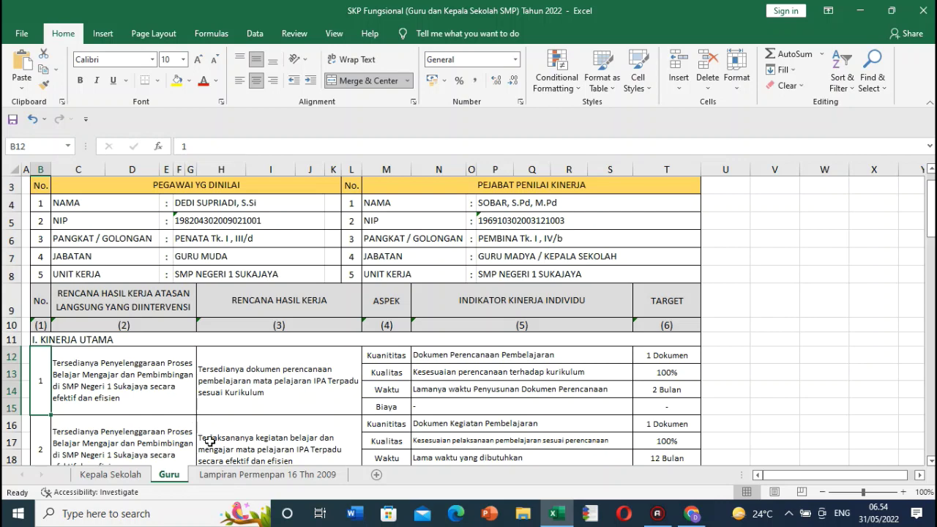
Step: Scroll through the Lampiran Permenpan activity list, then return to the Guru sheet
left_click(249, 476)
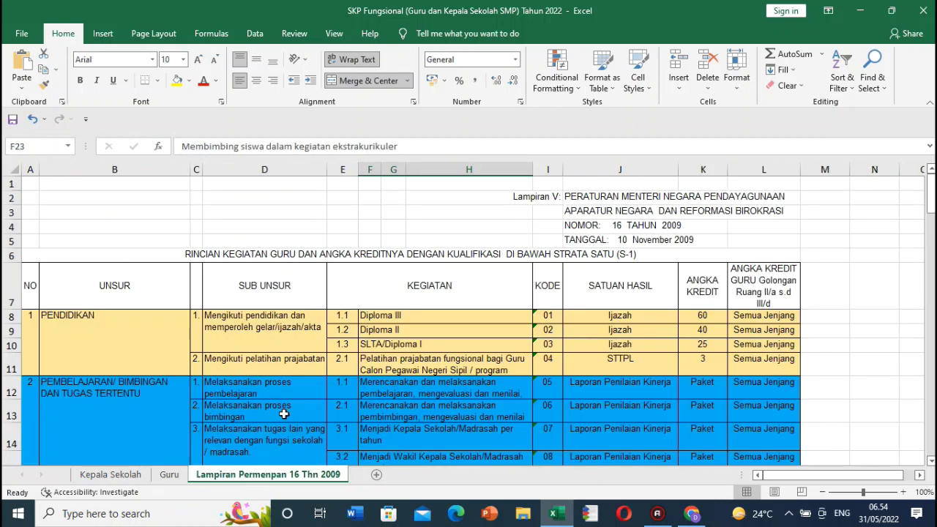
scroll(283, 414, "down", 5)
scroll(286, 408, "up", 5)
scroll(277, 390, "down", 4)
scroll(276, 388, "up", 3)
scroll(277, 388, "down", 9)
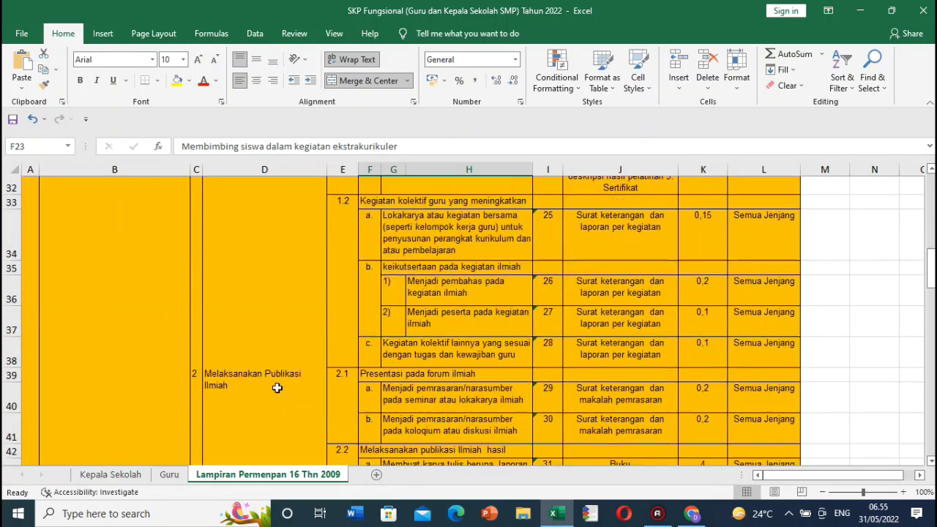
scroll(277, 388, "up", 9)
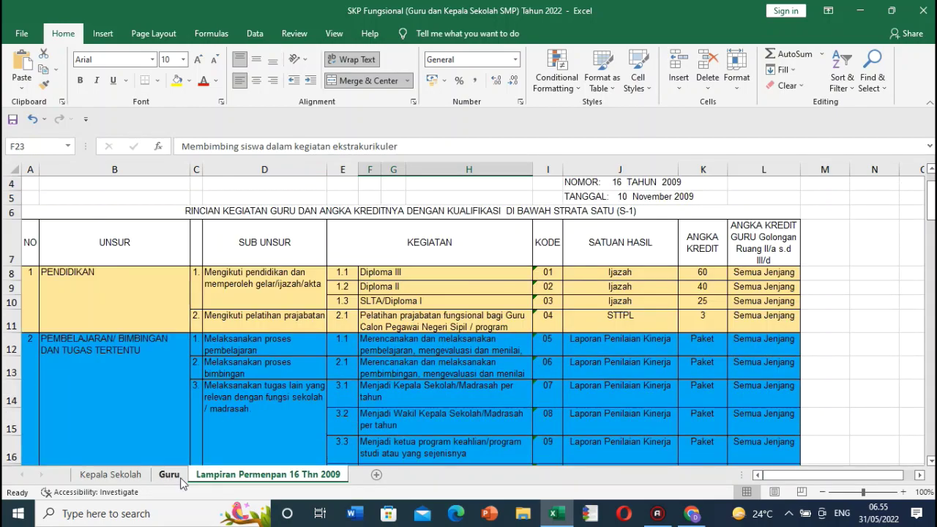
left_click(169, 474)
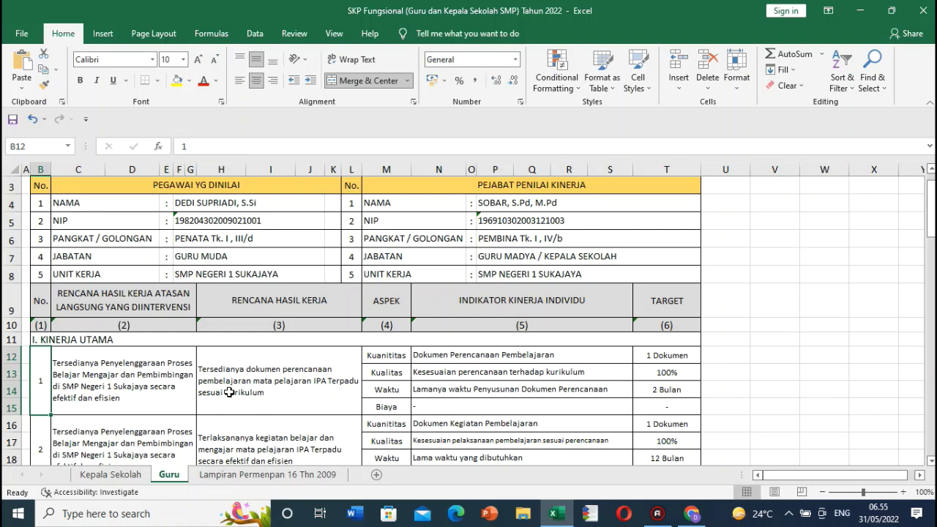
Step: Drag row 12 taller on Lampiran Permenpan to reveal F12's full activity text, then go back to Guru
left_click(262, 475)
scroll(311, 397, "down", 1)
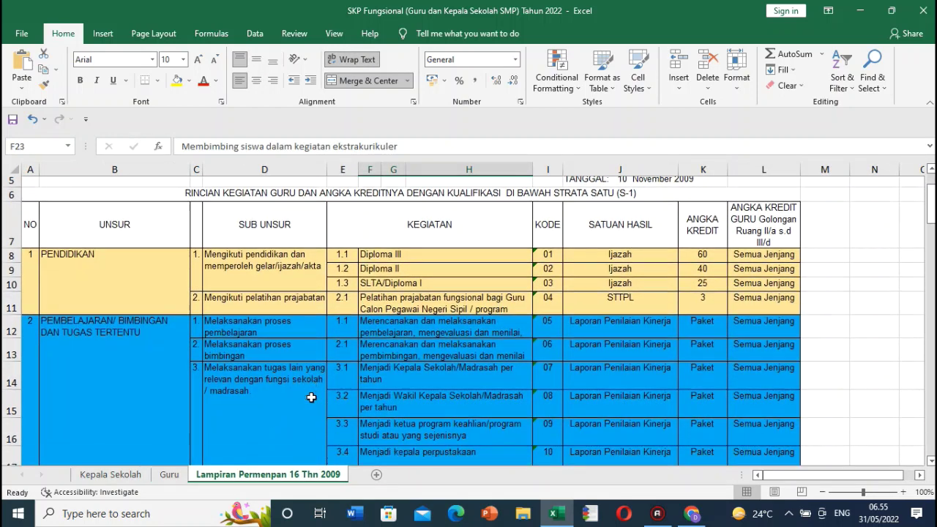
left_click_drag(20, 314, 20, 356)
left_click(430, 307)
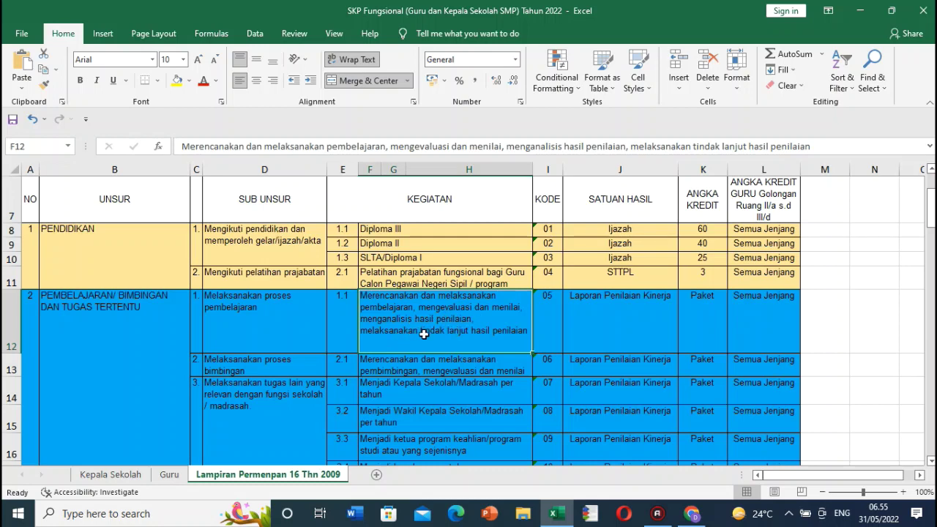
left_click(169, 475)
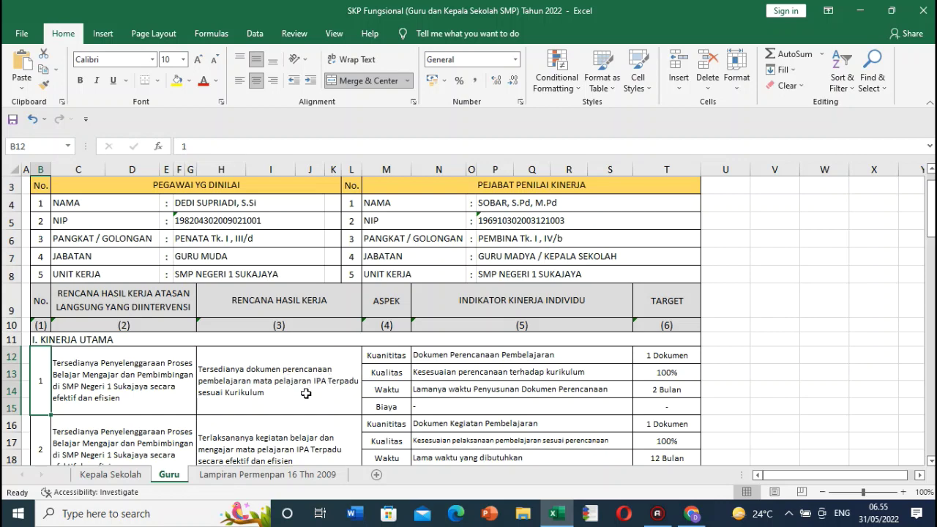
Step: Review the second plan in H16 and the Kuantitas, Kualitas and Biaya aspect cells
scroll(310, 393, "down", 1)
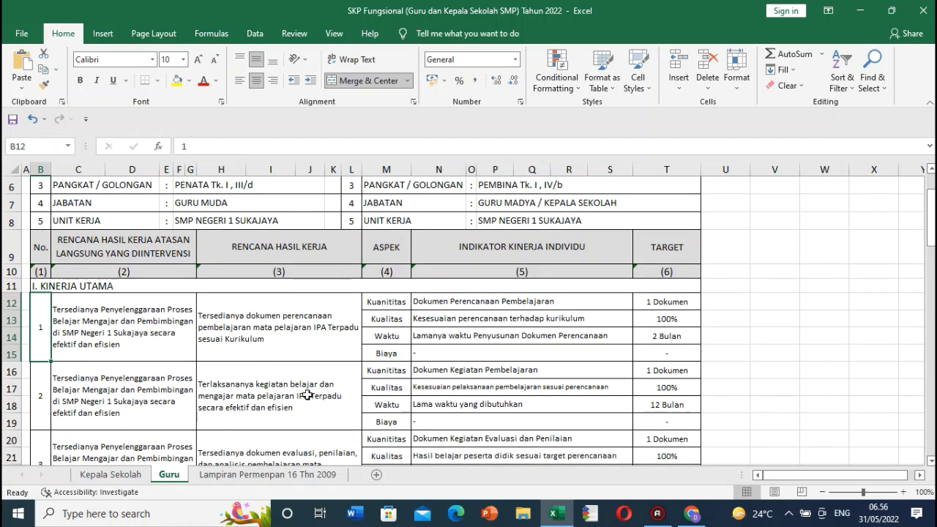
left_click(289, 396)
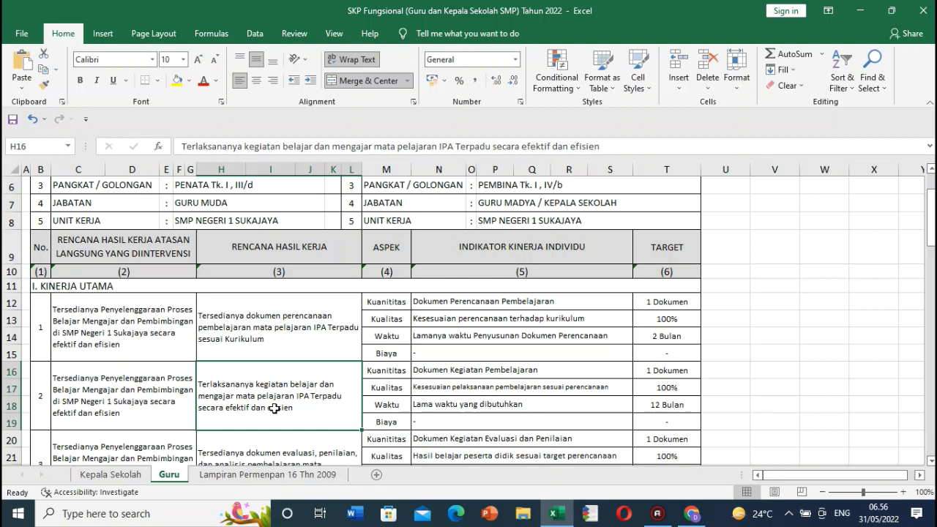
scroll(275, 399, "down", 1)
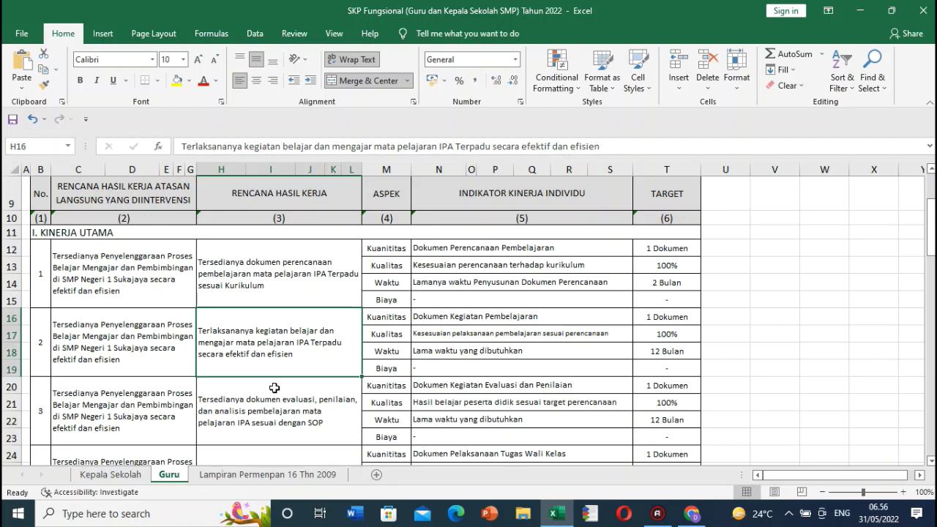
scroll(274, 386, "up", 2)
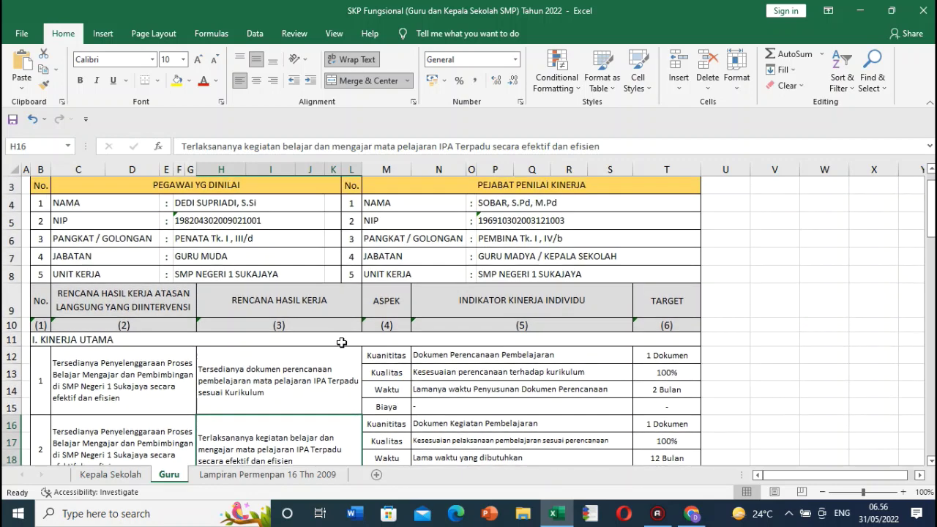
left_click(399, 353)
left_click(395, 372)
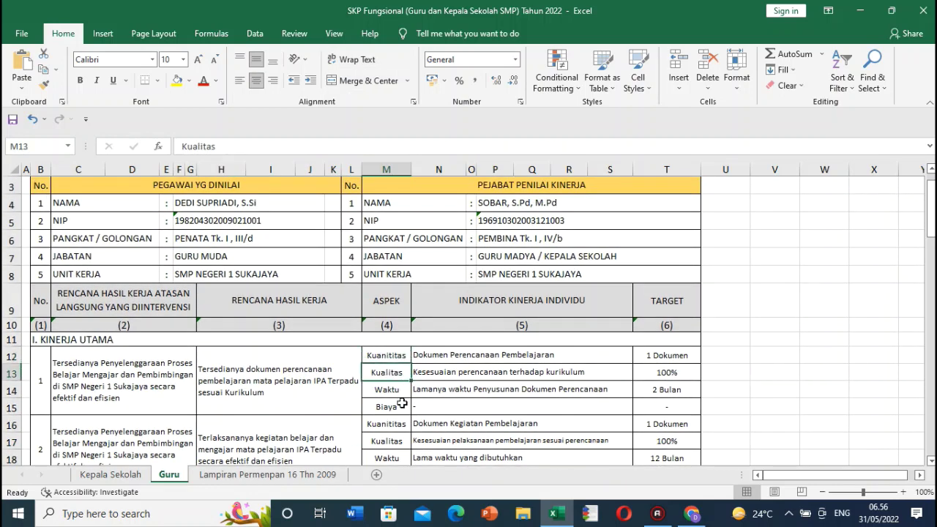
left_click(403, 404)
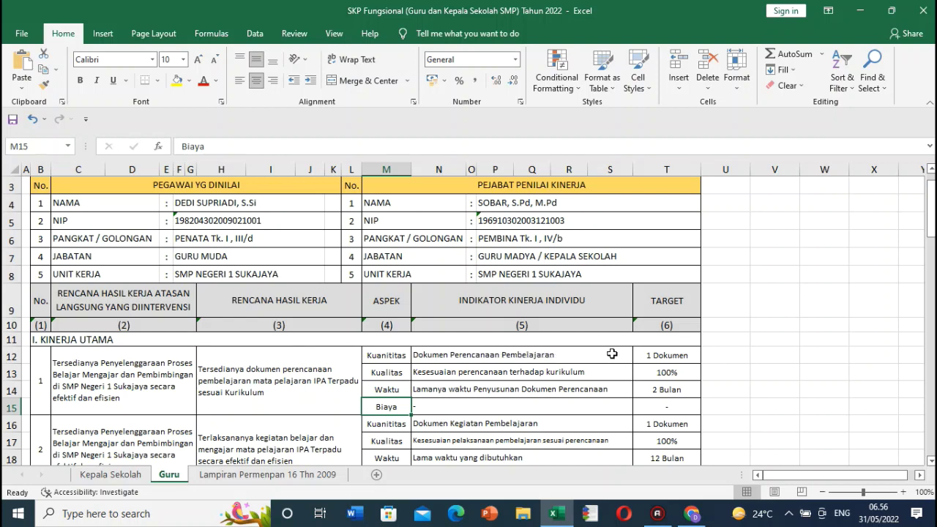
Step: Check item 1's indicators and targets, plan H12 and supervisor plan C12, then switch to SiCantik
left_click_drag(568, 357, 646, 390)
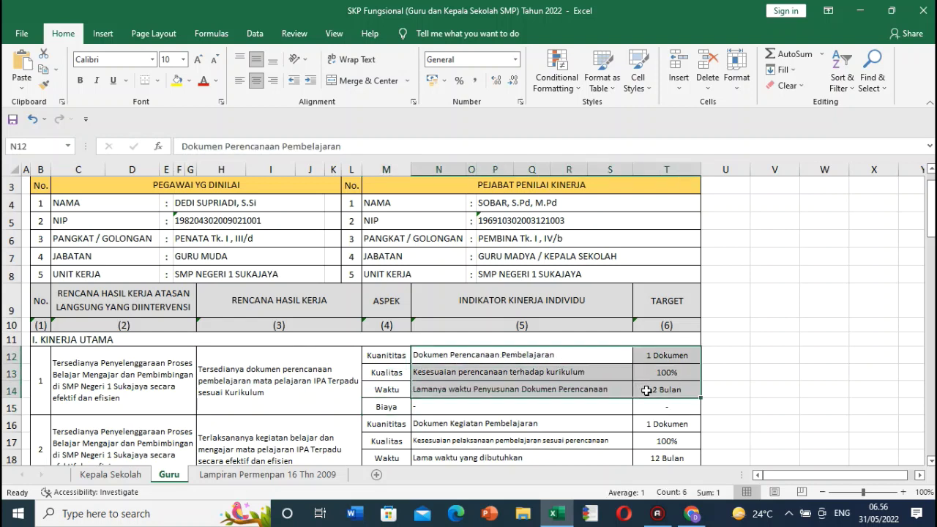
left_click(568, 375)
scroll(561, 376, "up", 1)
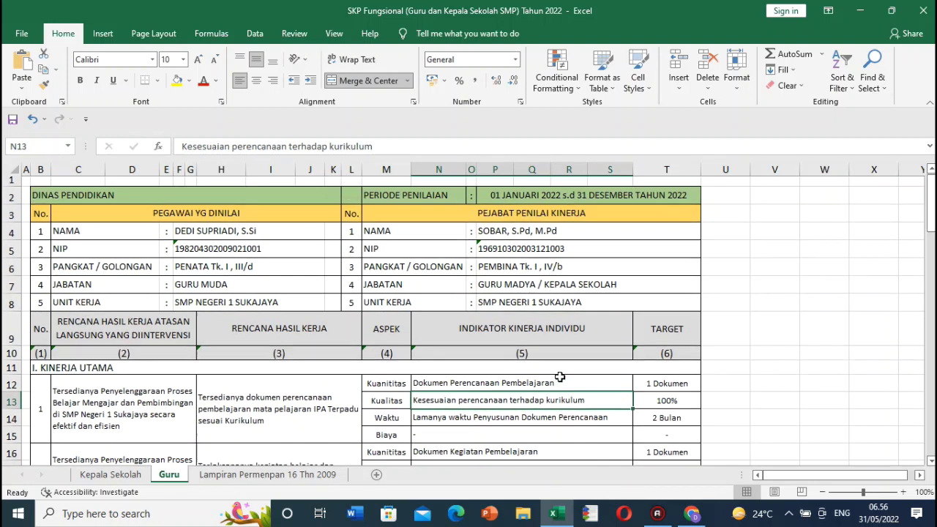
left_click(265, 407)
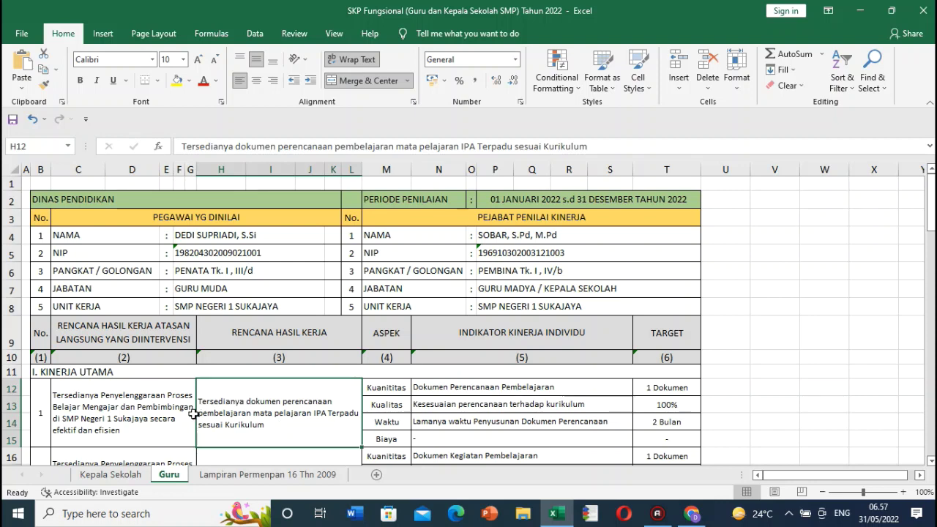
left_click(155, 409)
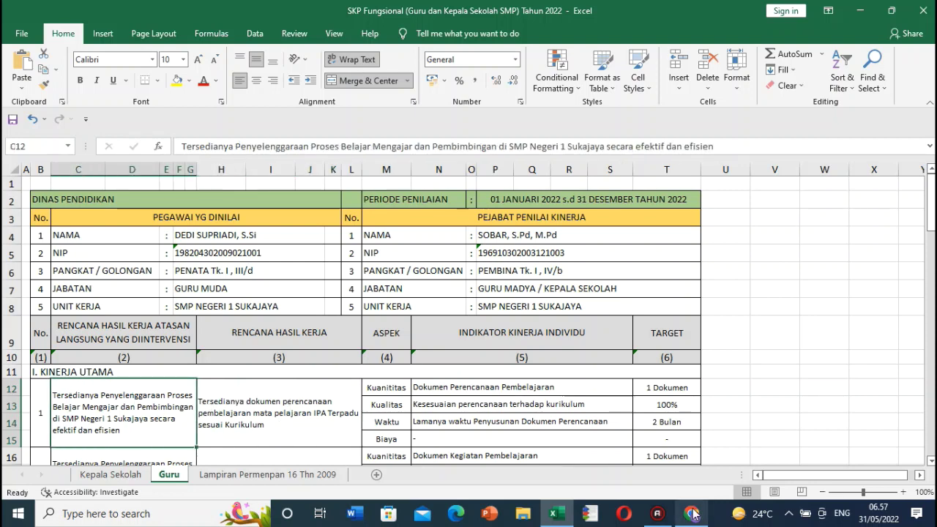
left_click(691, 514)
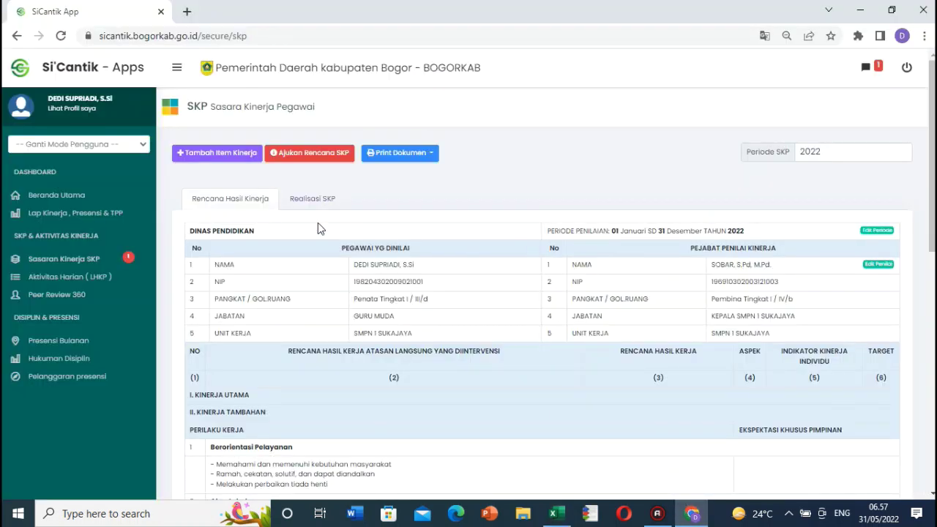
Step: Open Tambah Item Kinerja, view the Rencana Hasil Kerja atasan options, and return to Excel
left_click(232, 153)
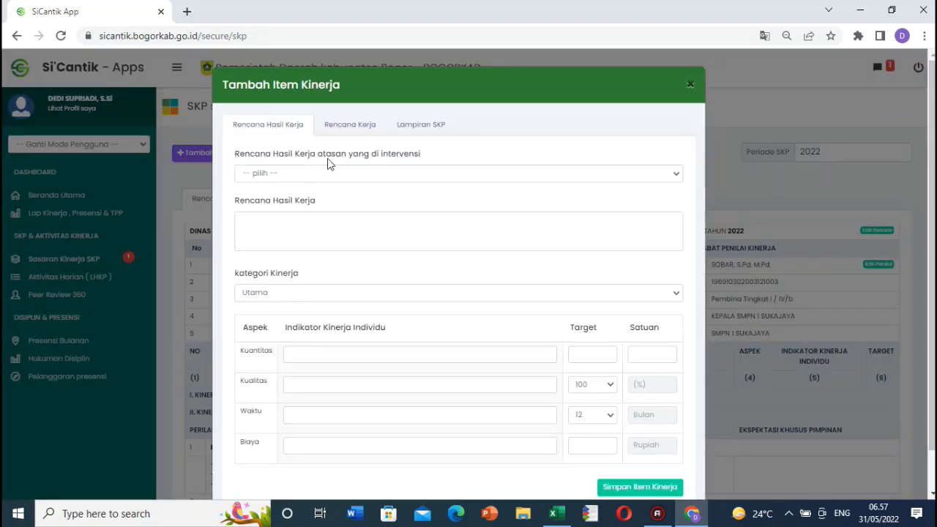
left_click(349, 176)
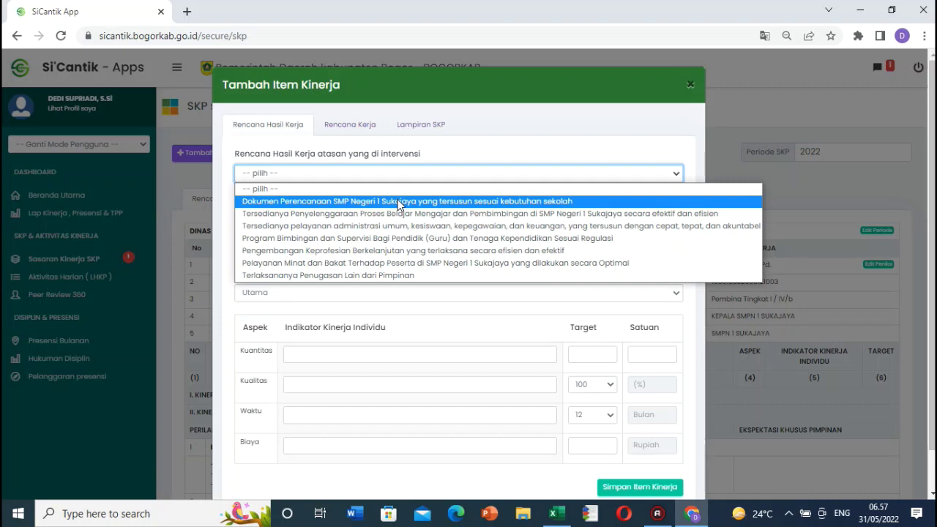
left_click(555, 513)
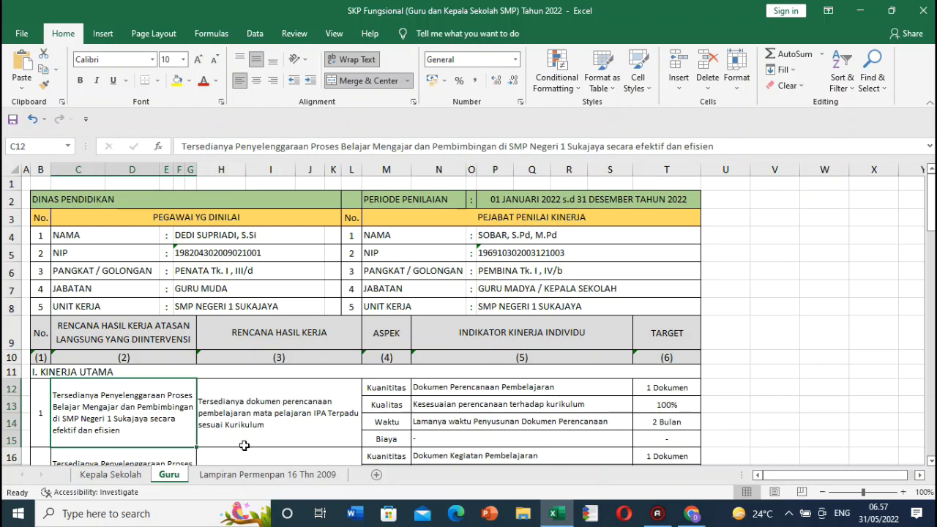
Step: Return to the Tambah Item Kinerja form and open the -- pilih -- supervisor plan dropdown
left_click(691, 513)
left_click(353, 173)
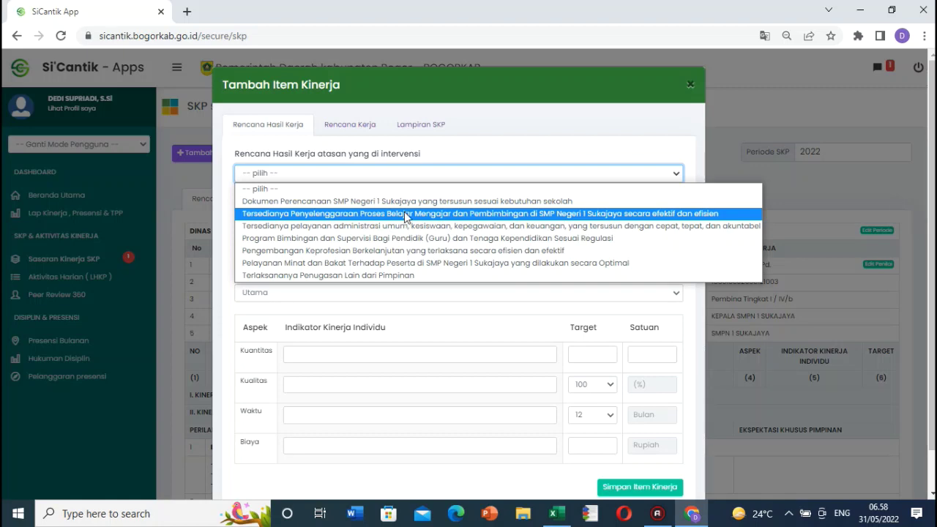
Step: Choose the Sukajaya Proses Belajar Mengajar dan Pembimbingan supervisor plan, then select H12 in Excel
key("Up")
left_click(399, 214)
left_click(356, 234)
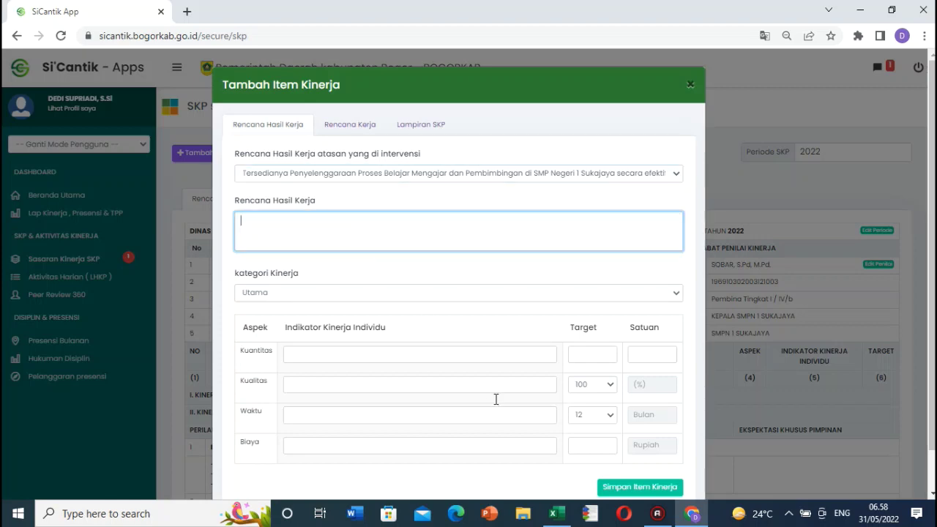
left_click(555, 513)
left_click(272, 409)
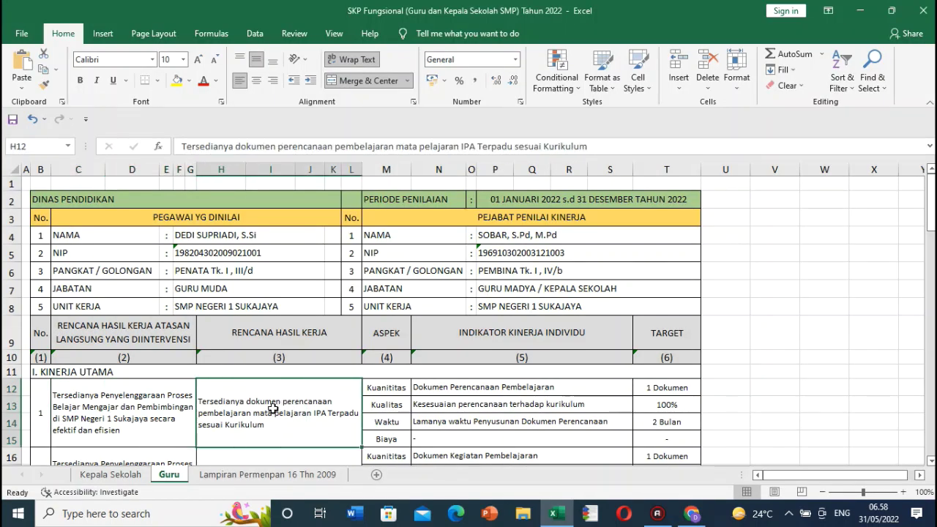
Step: Copy H12's IPA Terpadu lesson-planning sentence into Rencana Hasil Kerja and keep category Utama
left_click(185, 145)
left_click_drag(184, 146, 588, 147)
key("ctrl+c")
key("Return")
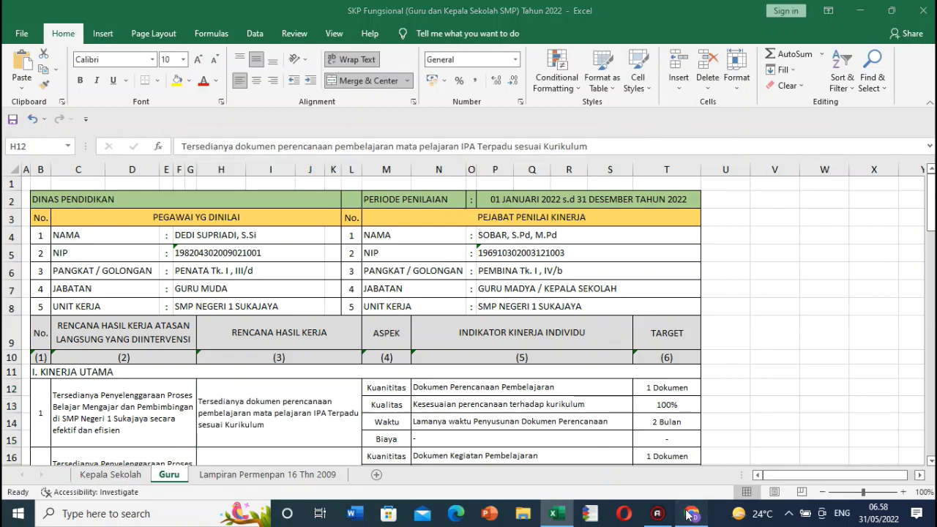
key("alt+Tab")
key("ctrl+v")
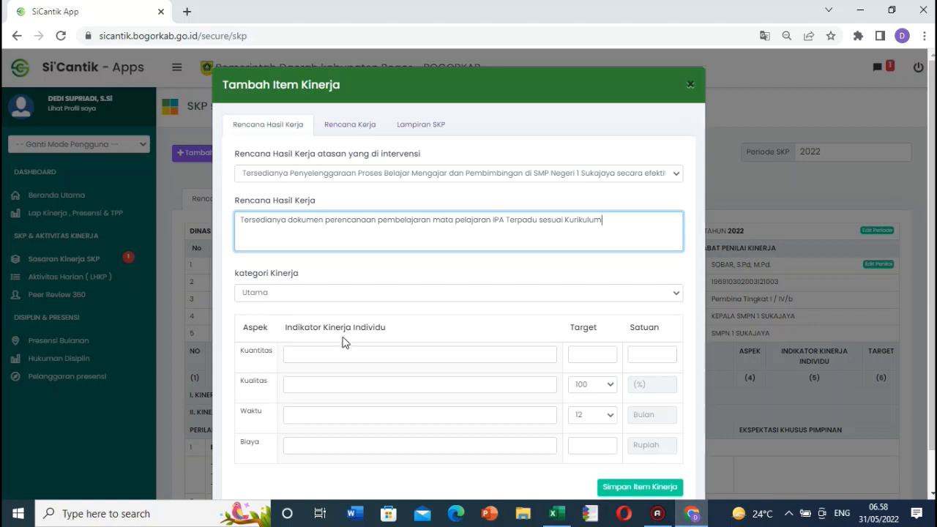
left_click(282, 292)
left_click(266, 310)
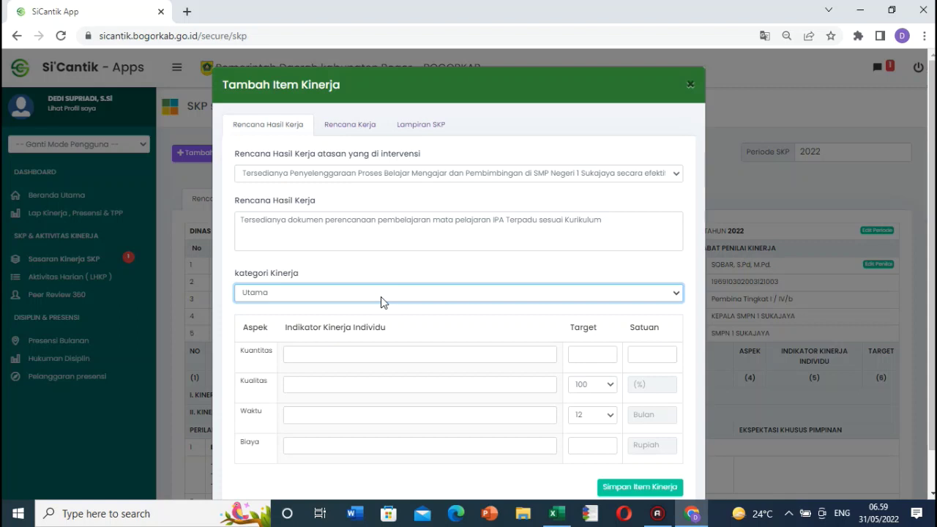
Step: Fill the Kuantitas indicator with N12's Dokumen Perencanaan Pembelajaran, target 1 Dokumen
left_click(383, 301)
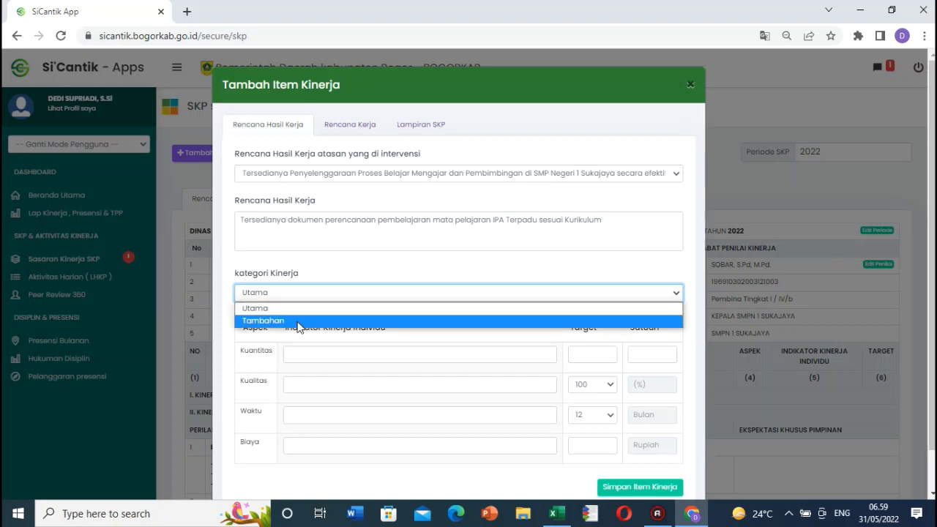
left_click(282, 309)
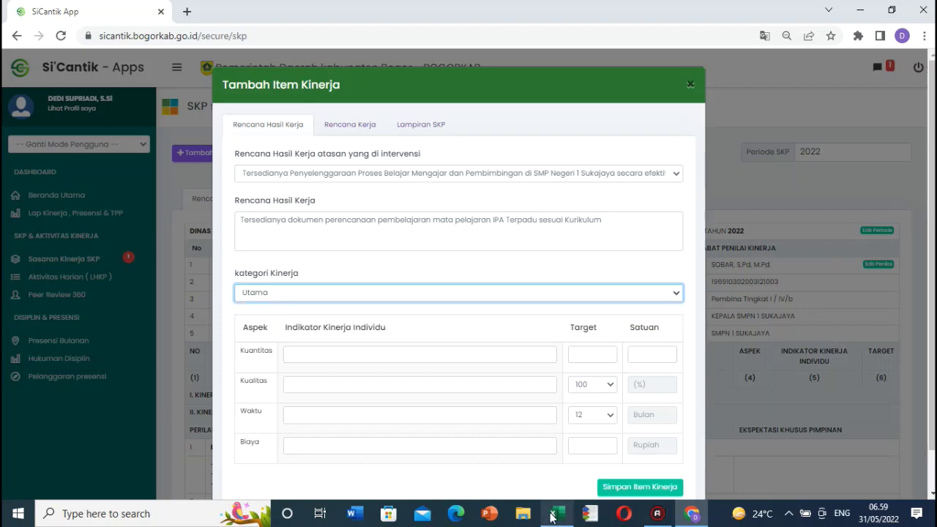
left_click(554, 513)
left_click(426, 393)
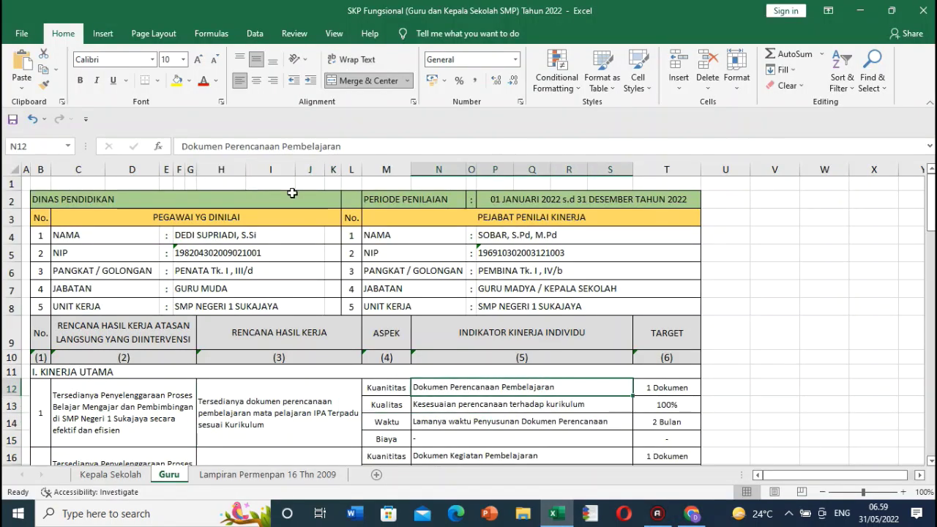
double_click(190, 144)
left_click_drag(190, 143, 353, 140)
key("ctrl+c")
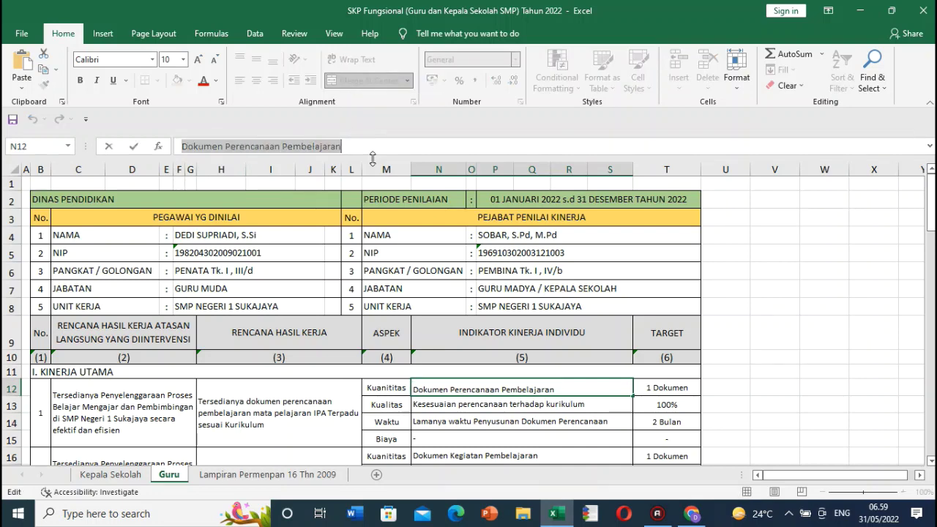
left_click(691, 513)
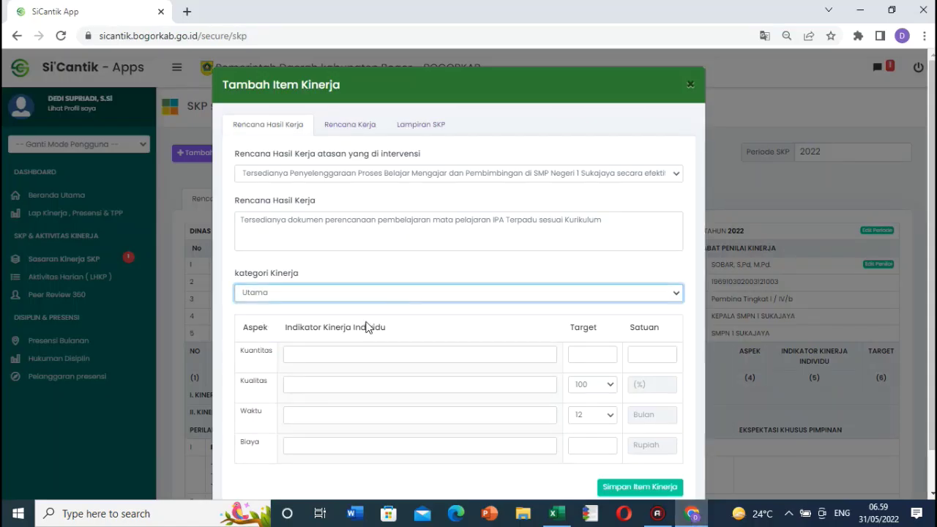
left_click(357, 357)
key("ctrl+v")
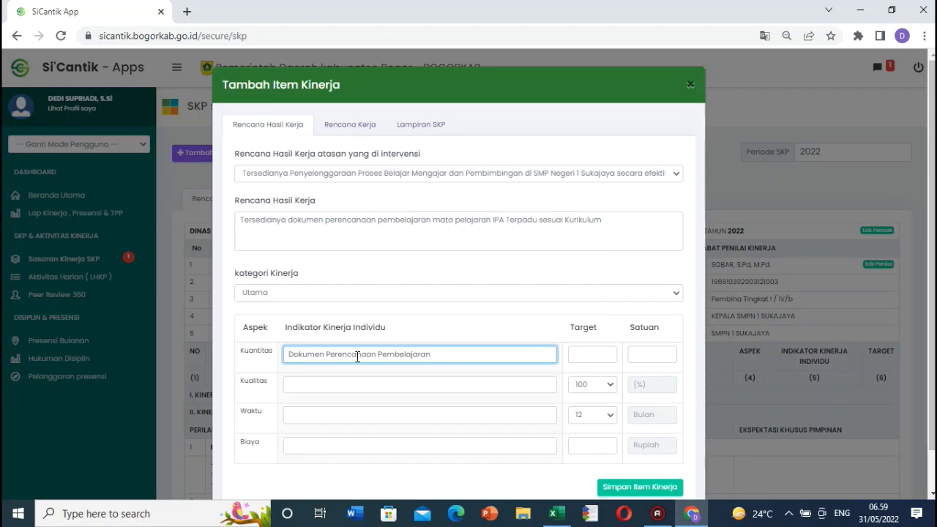
left_click(691, 513)
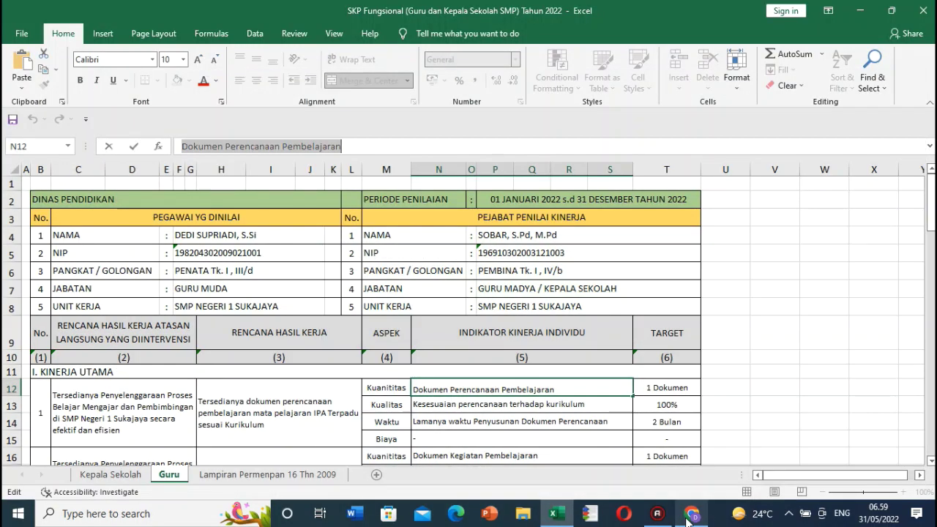
left_click(691, 513)
left_click(579, 353)
type("1")
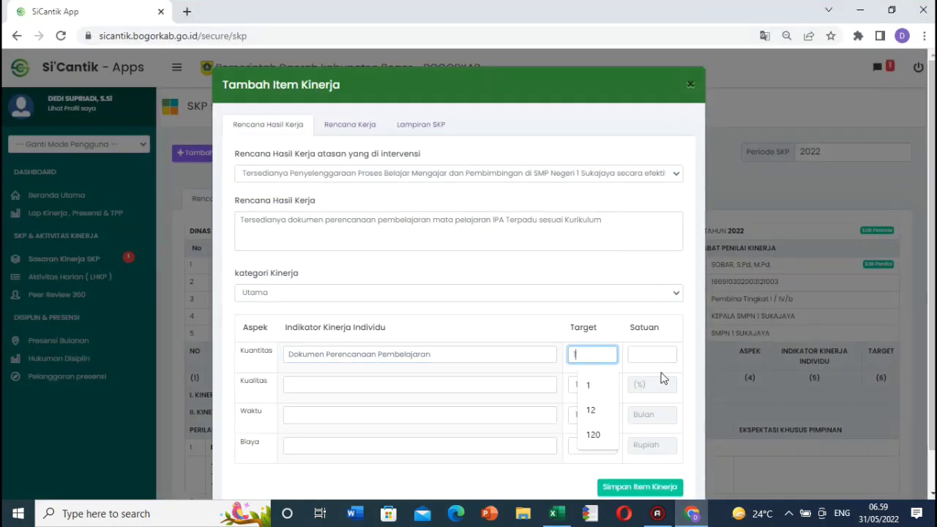
left_click(659, 353)
type("Dokumen")
left_click(663, 384)
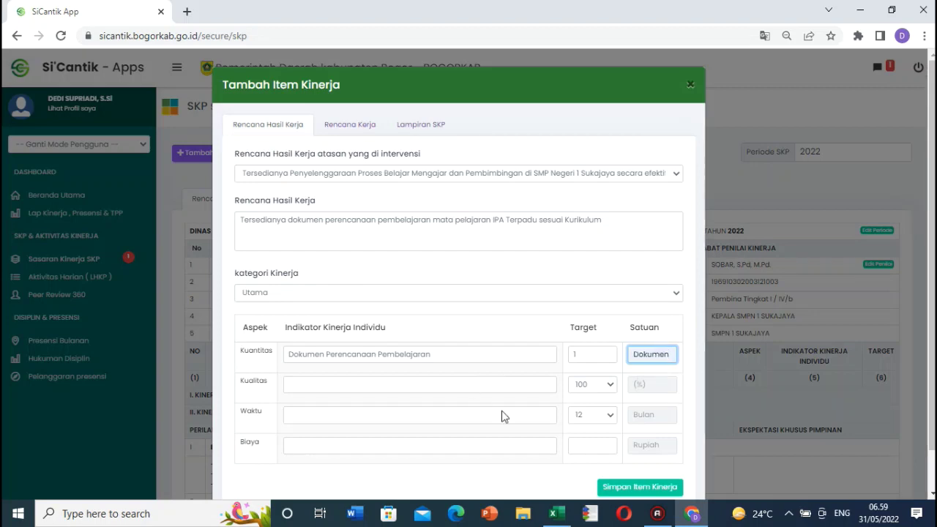
Step: Fill the Kualitas indicator with the text from N13
left_click(691, 513)
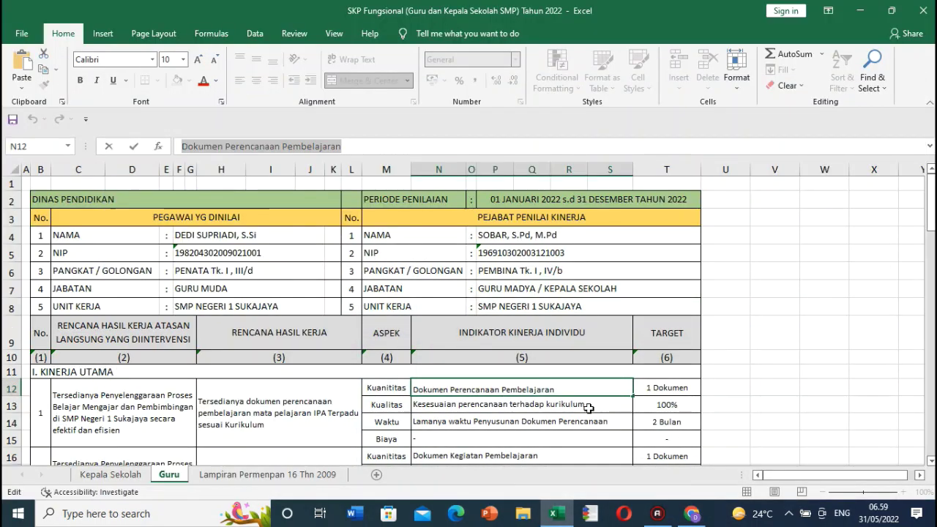
left_click(569, 401)
triple_click(390, 145)
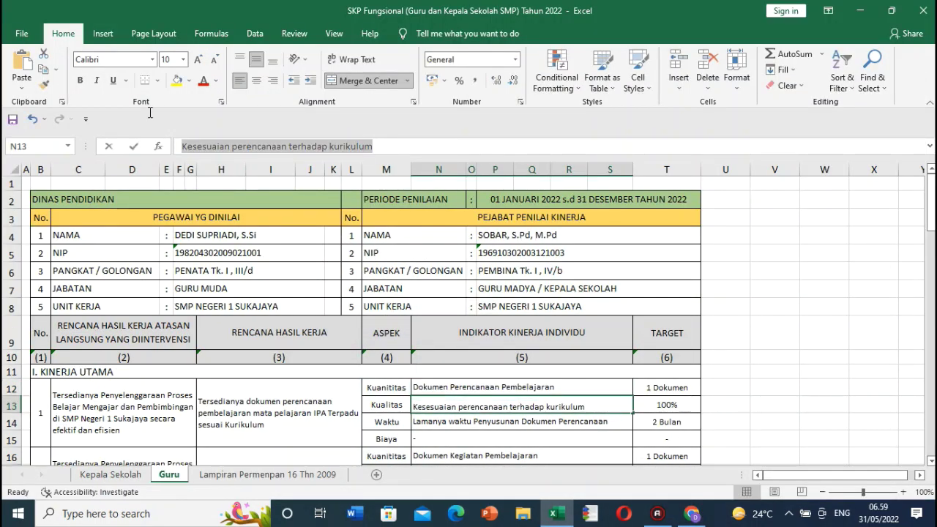
key("Escape")
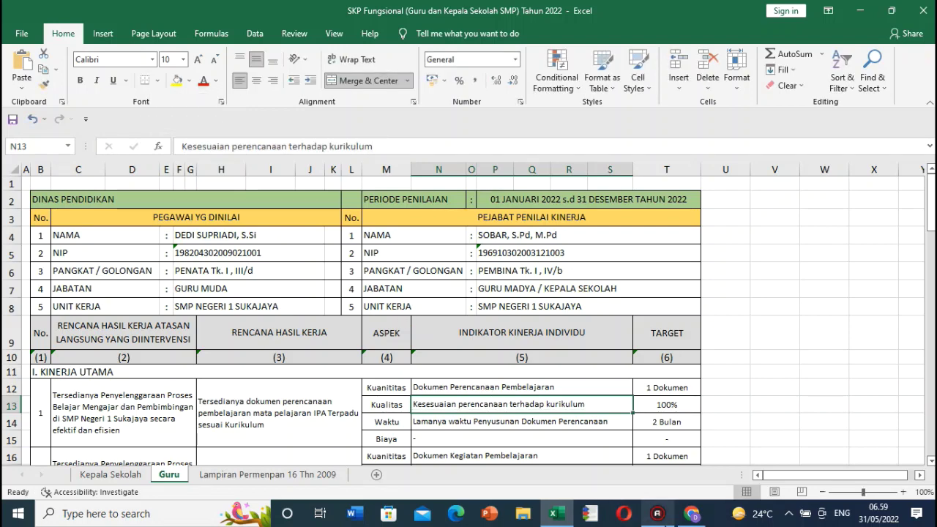
left_click(691, 513)
left_click(327, 383)
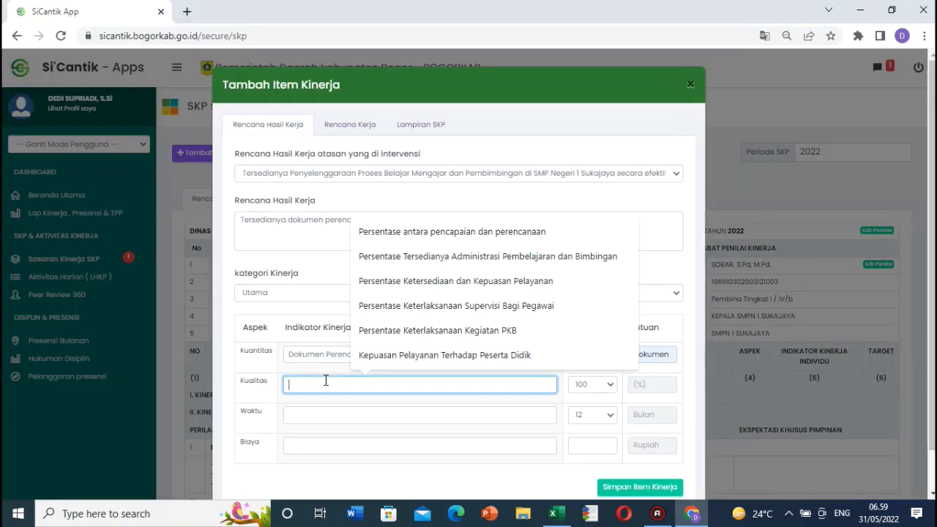
key("Down")
key("Return")
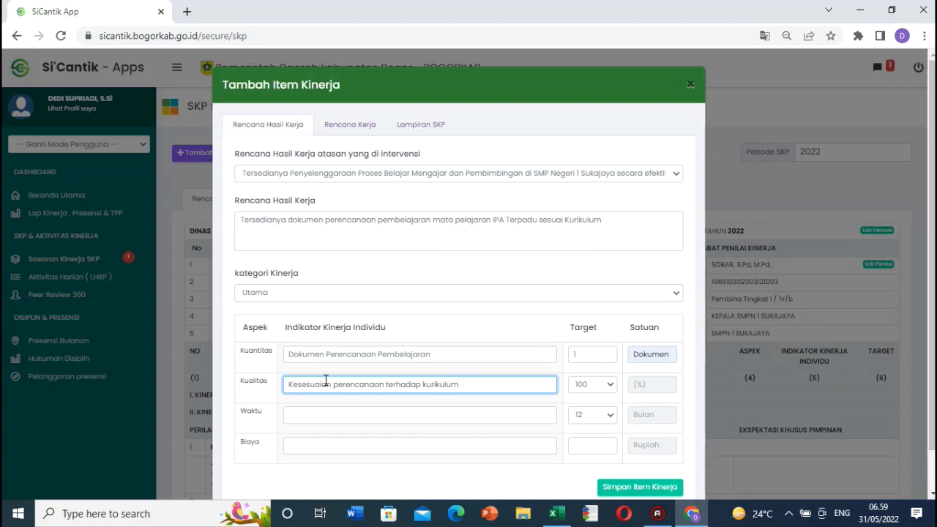
Step: Fill the Waktu indicator from N14 and set its target to 2 Bulan
left_click(691, 513)
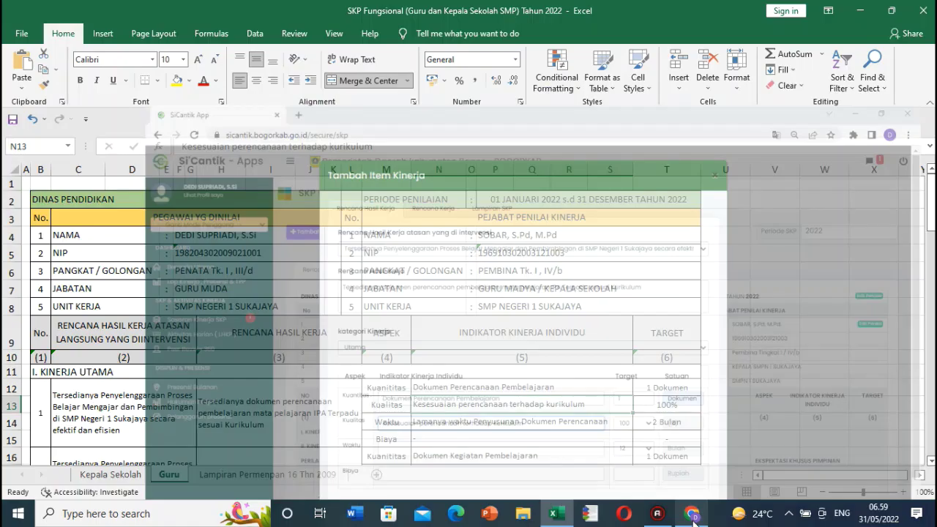
left_click(617, 422)
triple_click(617, 423)
key("ctrl+c")
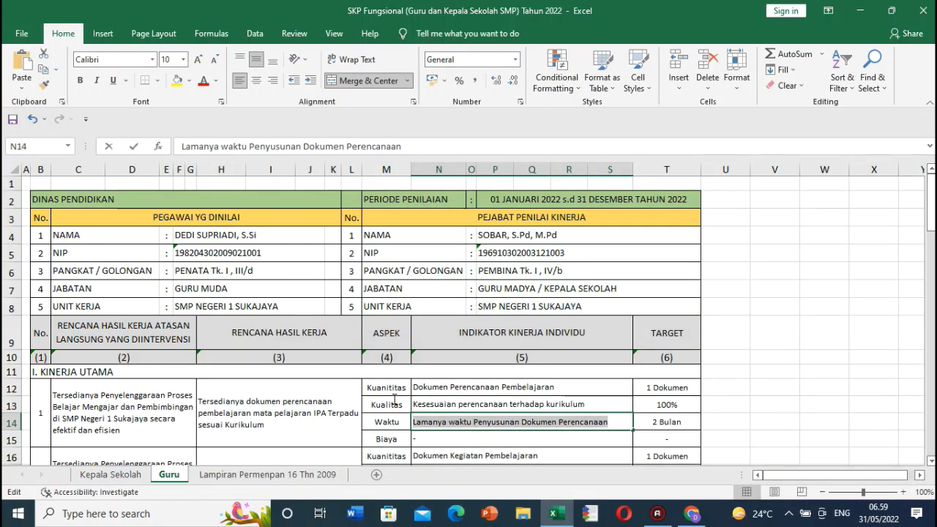
left_click(691, 513)
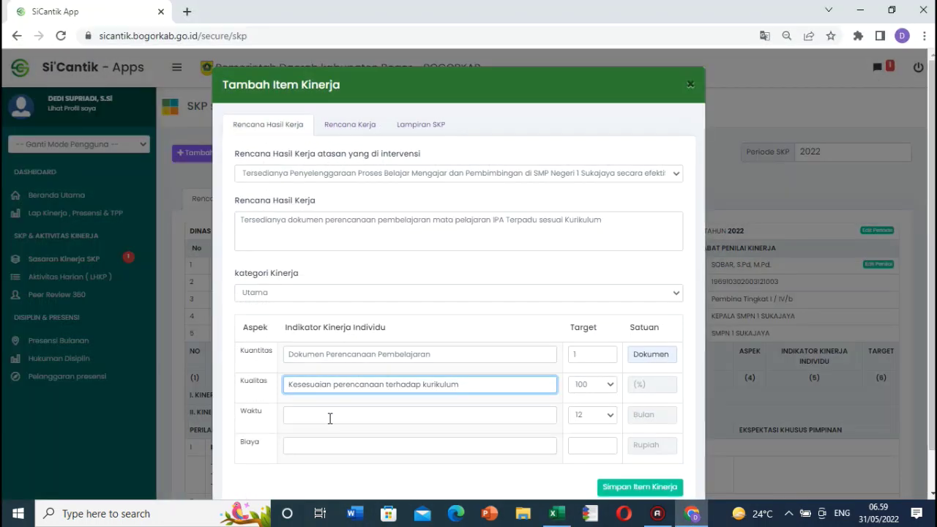
left_click(329, 418)
key("ctrl+v")
left_click(490, 381)
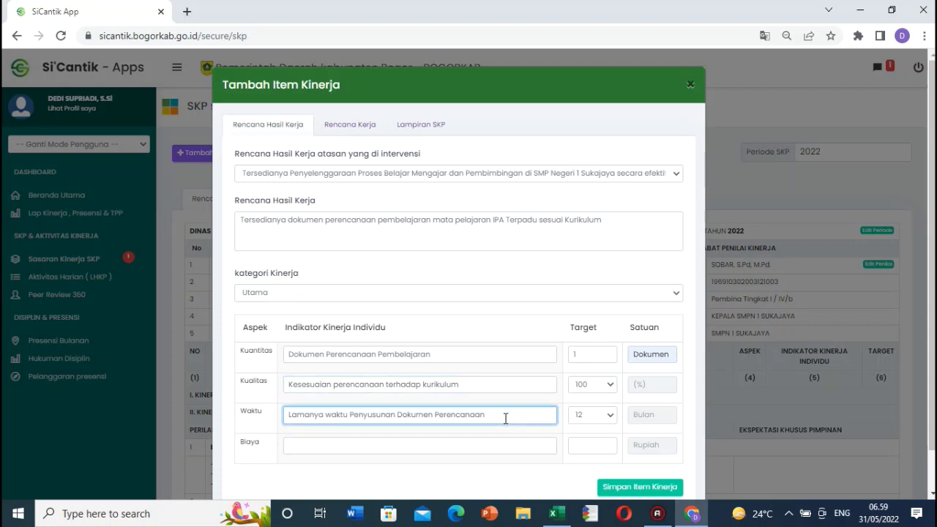
left_click(608, 415)
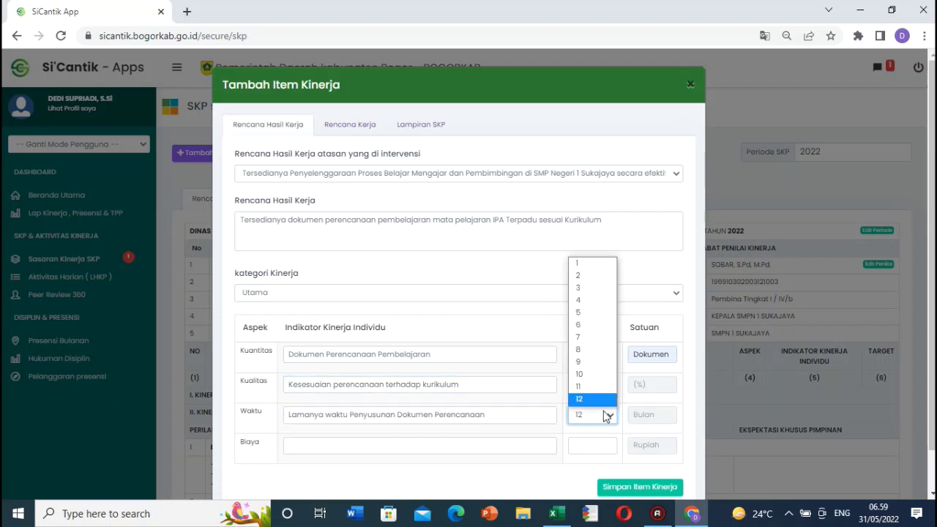
left_click(578, 276)
scroll(439, 410, "down", 1)
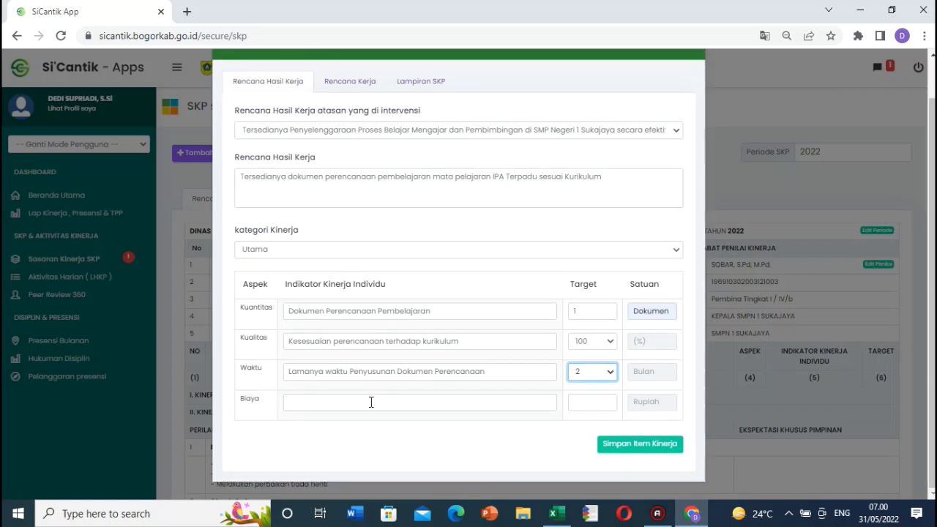
Step: Save the planning-document item, leaving Biaya empty
left_click(372, 402)
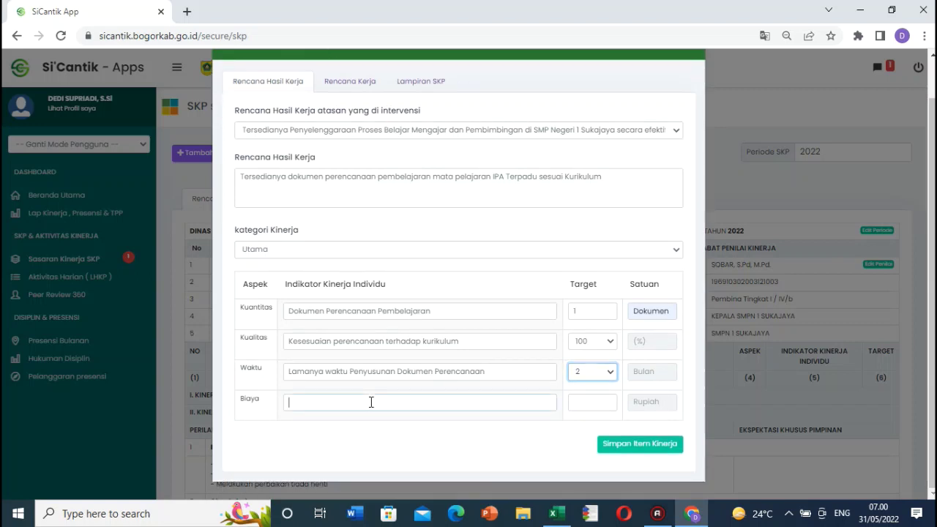
left_click(659, 444)
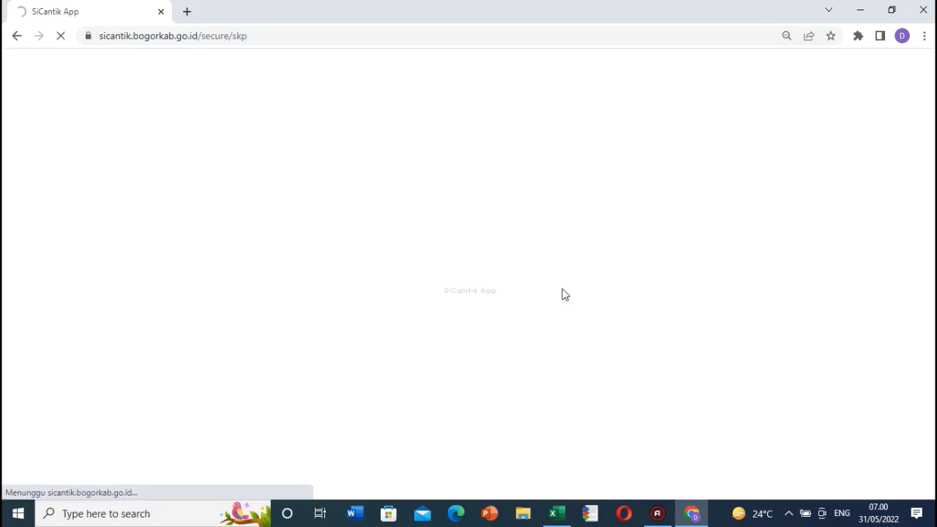
scroll(552, 308, "down", 3)
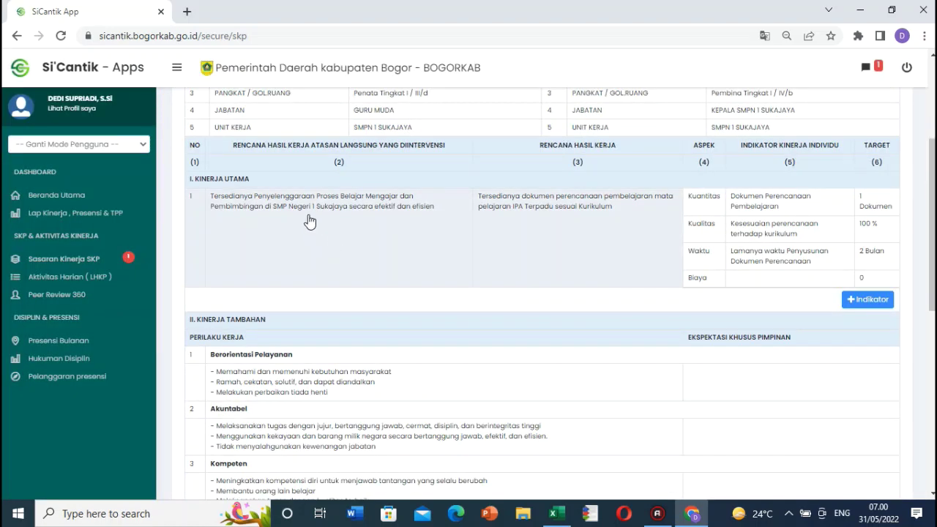
Step: In Excel, select the second work plan in cell H16
left_click(688, 514)
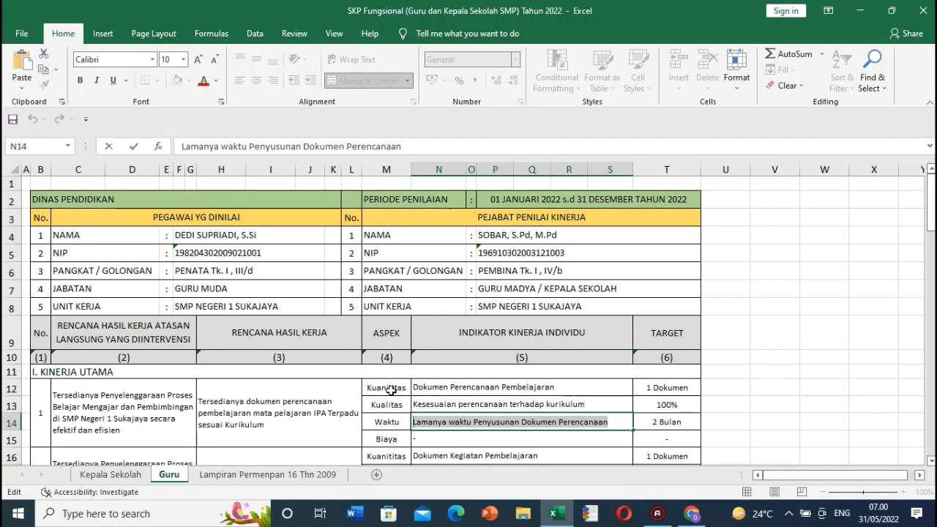
left_click(224, 419)
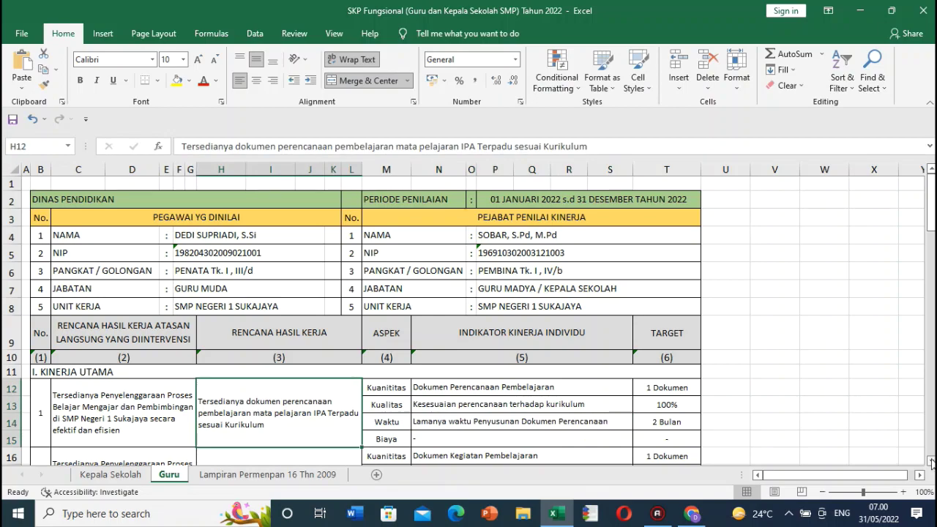
left_click(931, 461)
left_click(931, 462)
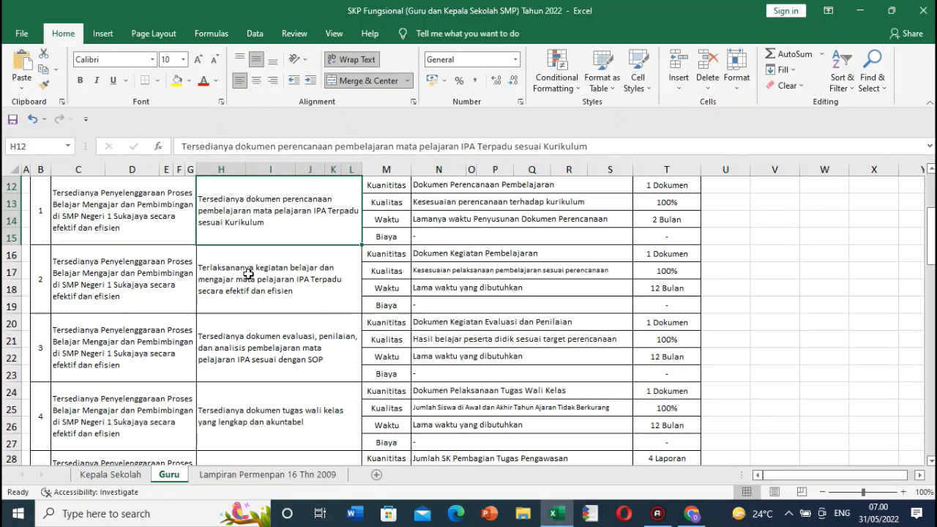
left_click(238, 275)
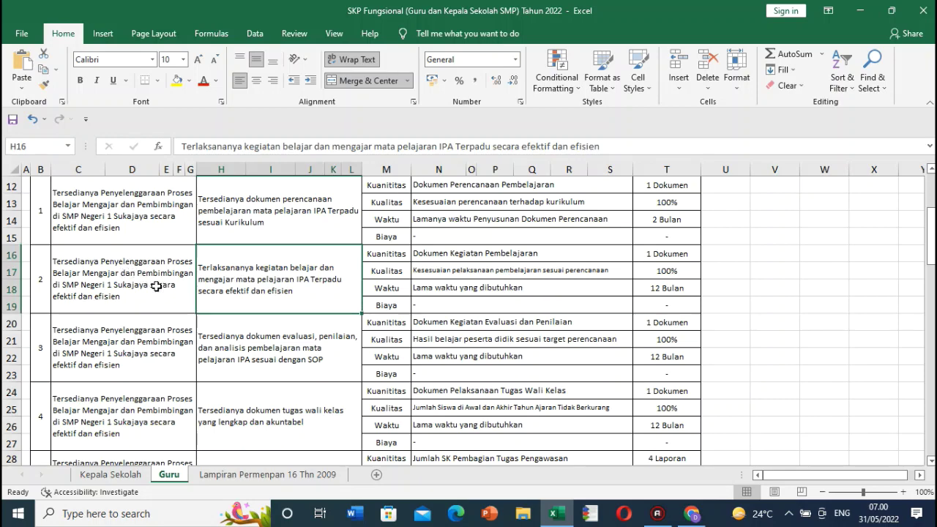
scroll(162, 287, "up", 1)
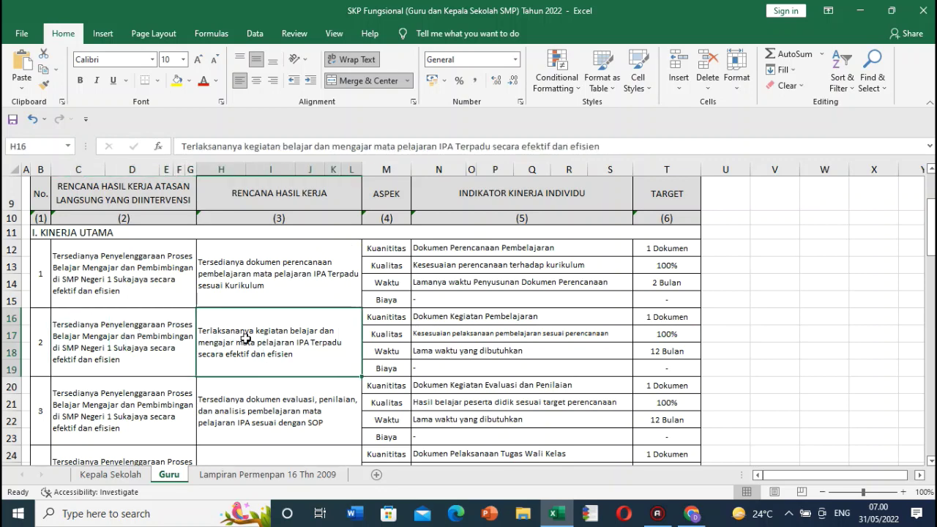
Step: Copy H16 and start a new item under the Proses Belajar Mengajar supervisor plan, clearing the text box
key("ctrl+c")
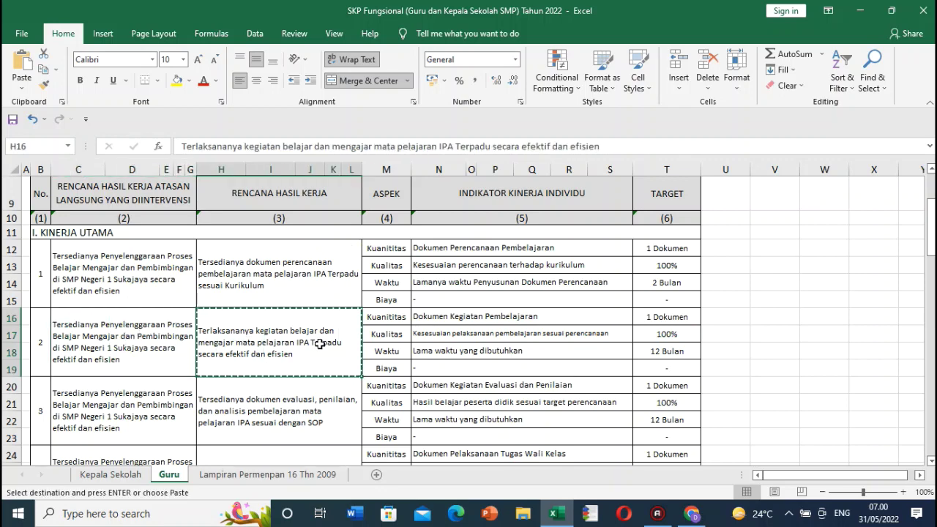
left_click(692, 513)
scroll(318, 327, "up", 5)
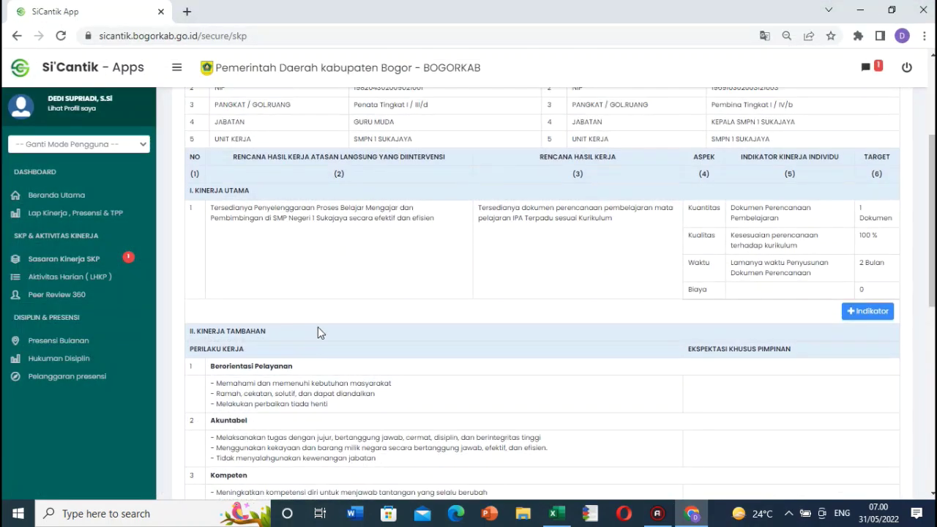
left_click(217, 153)
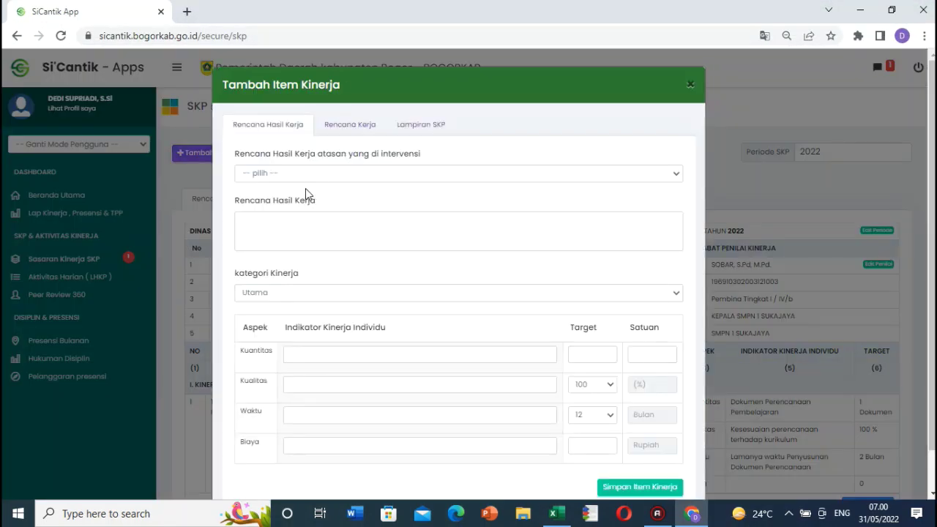
left_click(320, 176)
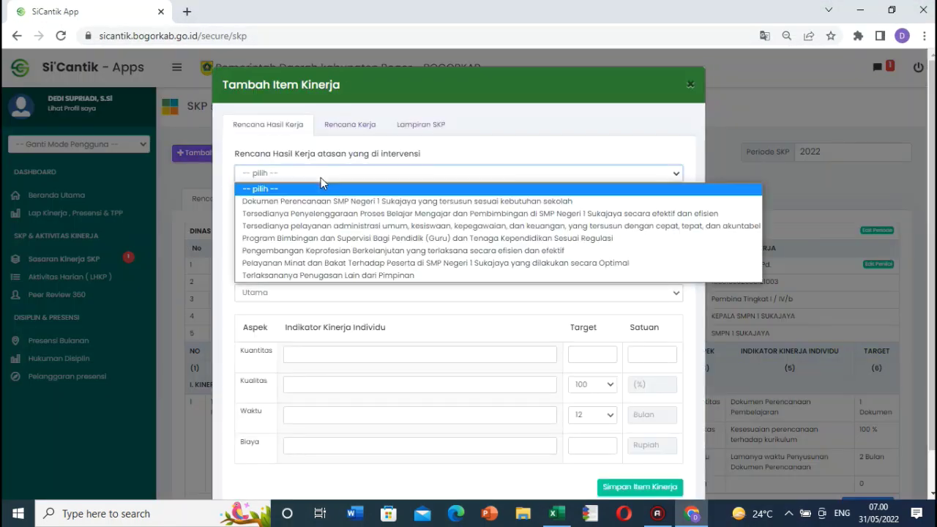
left_click(376, 215)
left_click(336, 227)
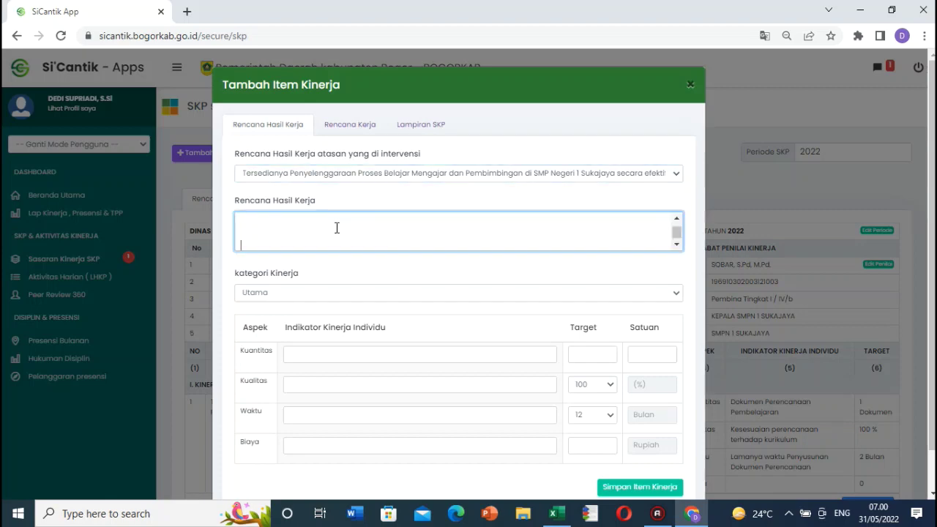
key("ctrl+a")
key("BackSpace")
Step: Paste the H16 IPA Terpadu teaching plan as Rencana Hasil Kerja with category Utama
left_click(692, 515)
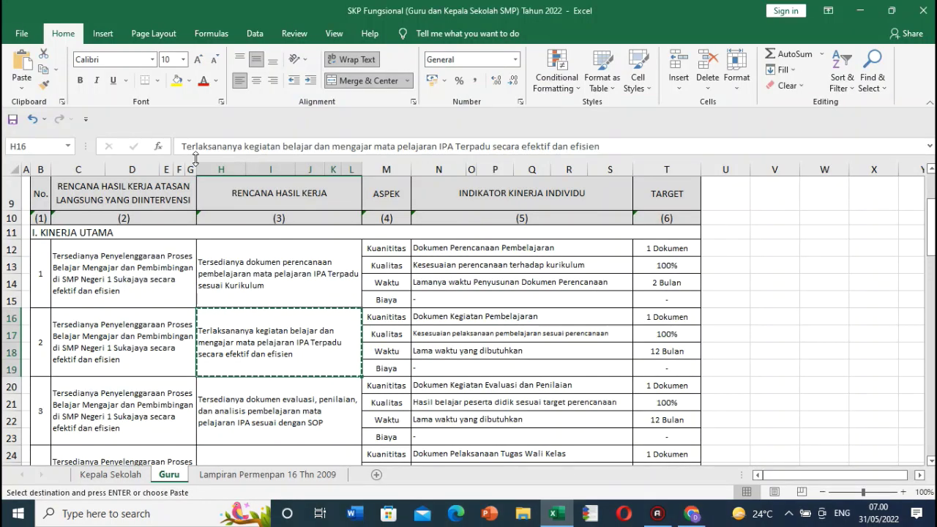
key("Escape")
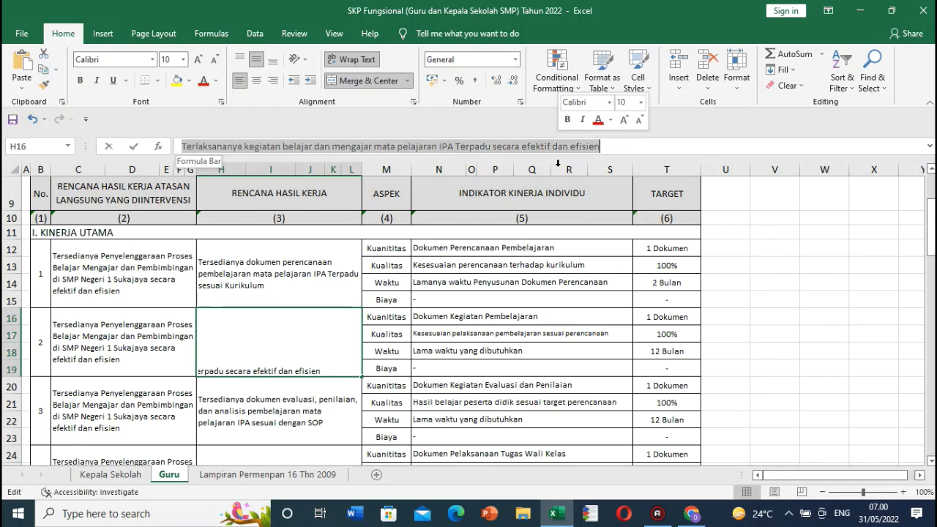
key("Escape")
left_click(692, 516)
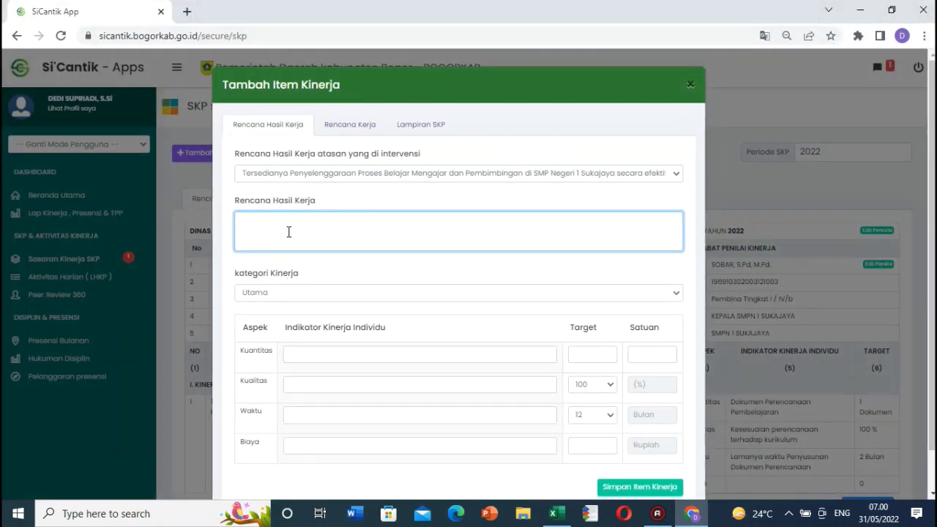
key("ctrl+v")
left_click(297, 292)
left_click(285, 308)
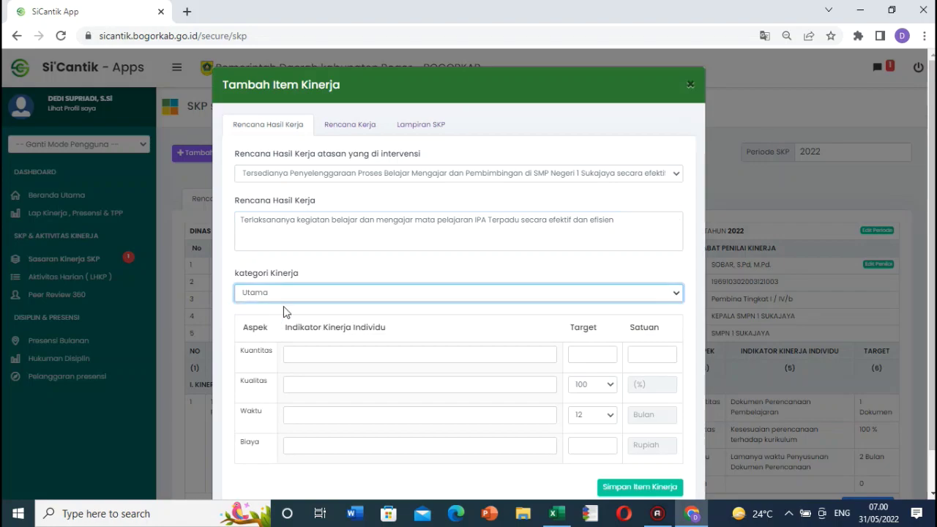
Step: Set the Kuantitas indicator to N16's Dokumen Kegiatan Pembelajaran, target 1 Dokumen
left_click(693, 516)
left_click(452, 318)
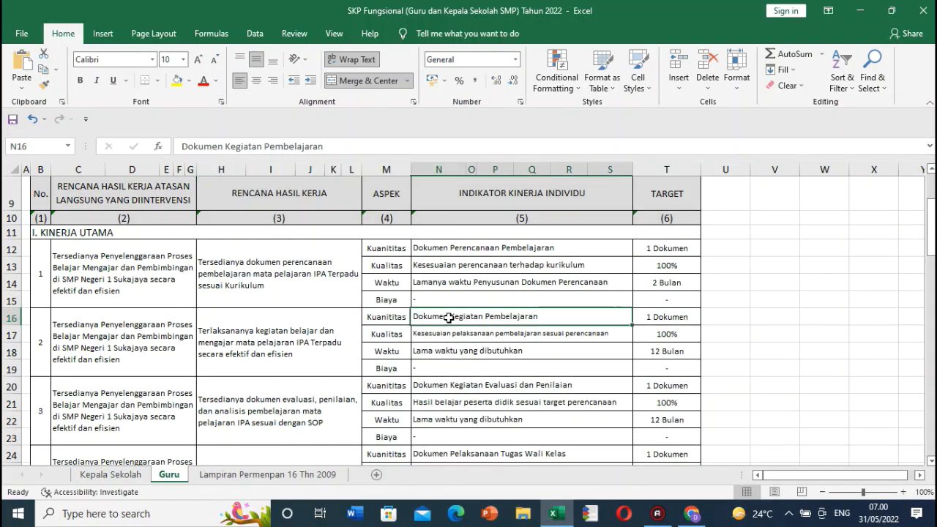
triple_click(198, 146)
key("ctrl+c")
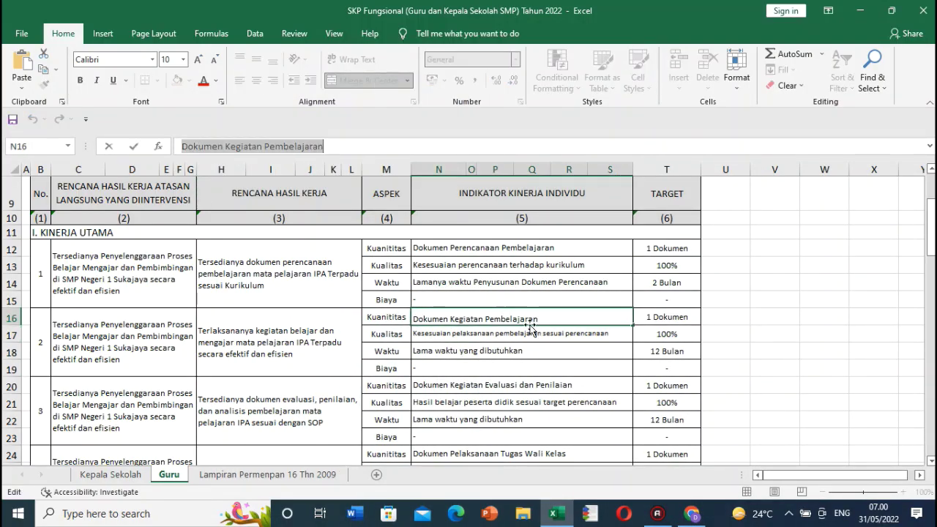
left_click(695, 517)
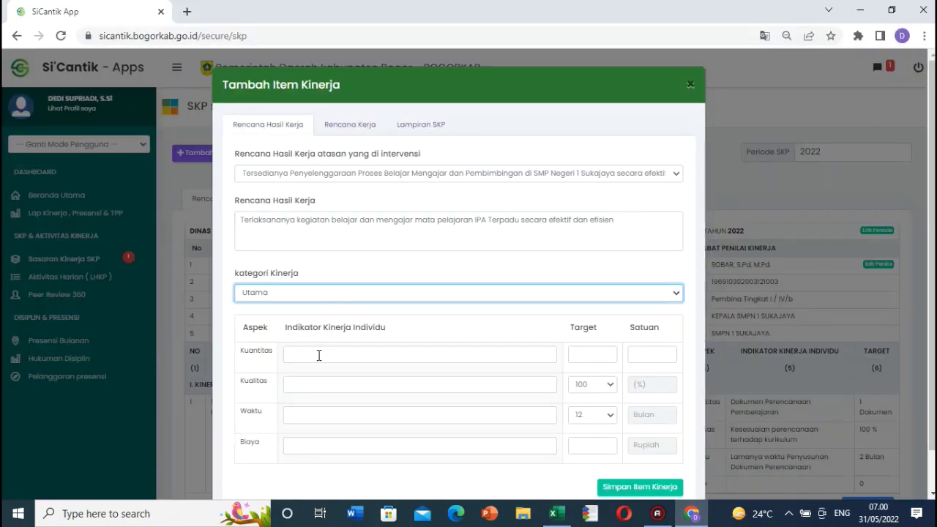
left_click(318, 355)
key("ctrl+v")
left_click(593, 354)
type("1")
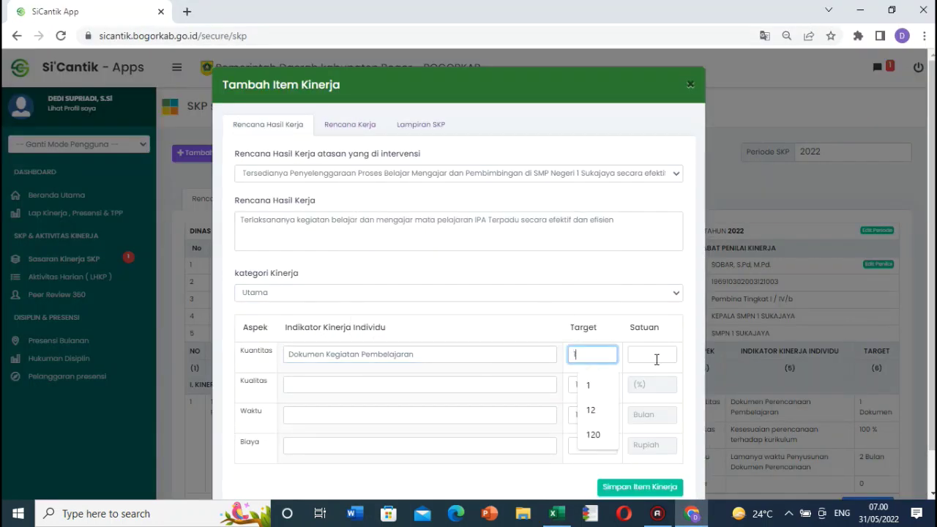
left_click(659, 357)
type("Dokumen")
left_click(660, 388)
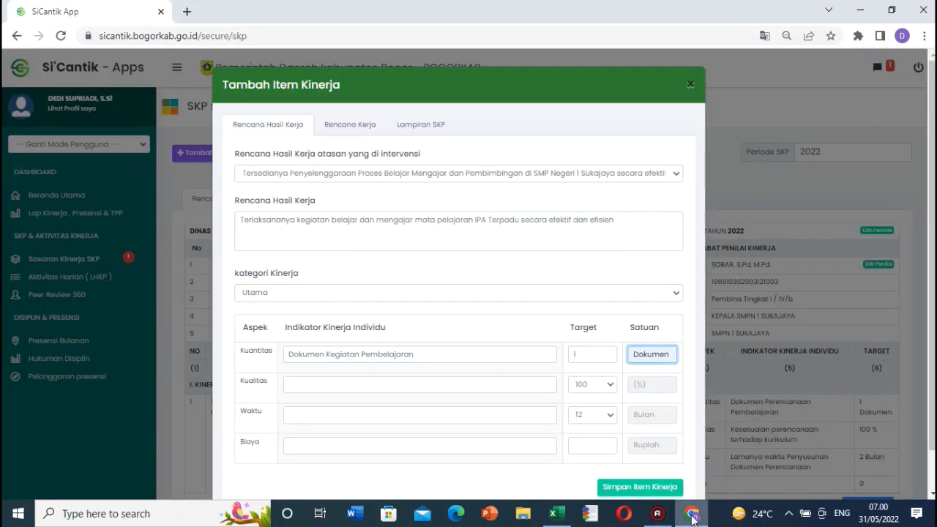
Step: Fill the Kualitas indicator with the text from N17
left_click(692, 515)
left_click(464, 335)
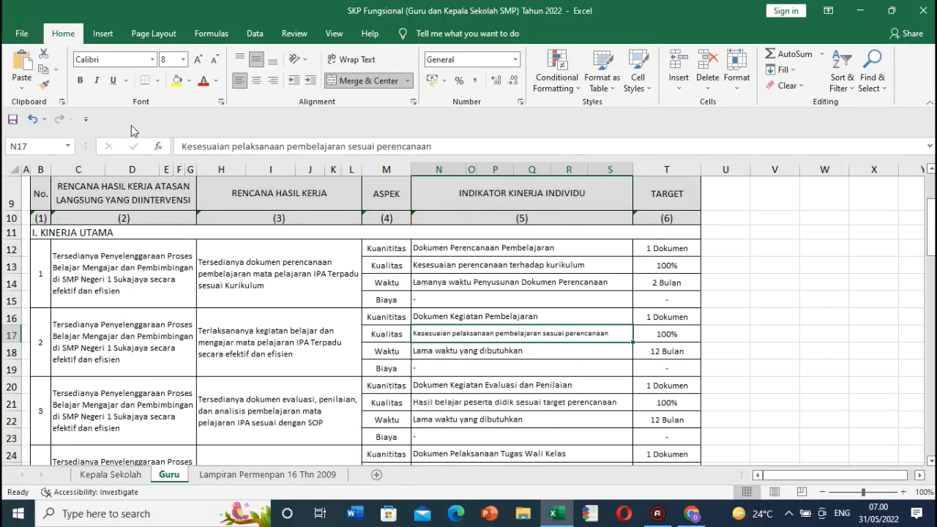
left_click_drag(183, 146, 430, 148)
key("ctrl+c")
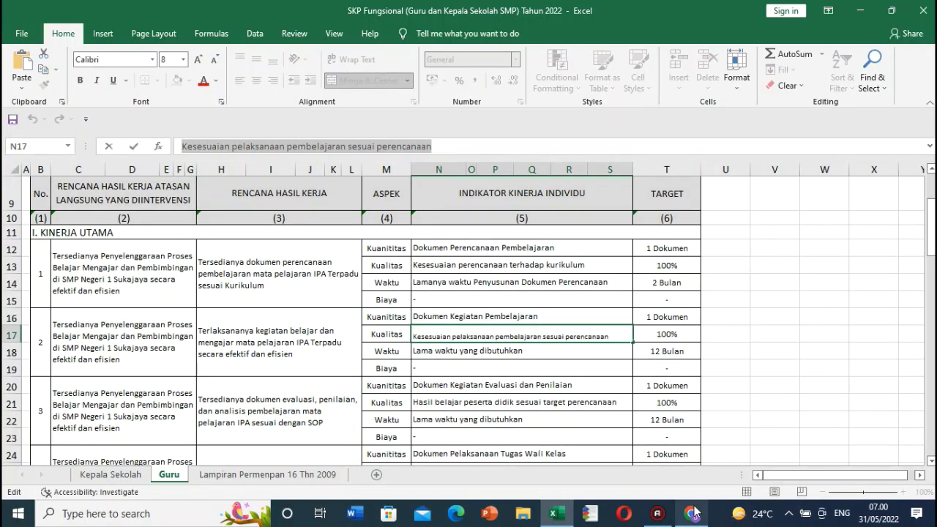
left_click(692, 515)
left_click(360, 380)
key("ctrl+v")
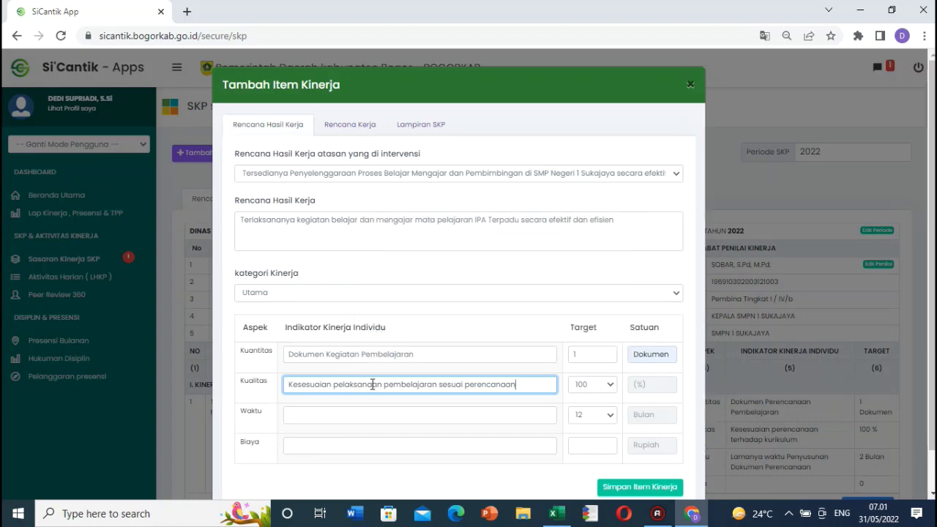
Step: Set the Waktu indicator to N18's Lama waktu yang dibutuhkan with target 12, and save the item
left_click(691, 515)
double_click(526, 350)
left_click_drag(524, 351, 413, 351)
key("ctrl+c")
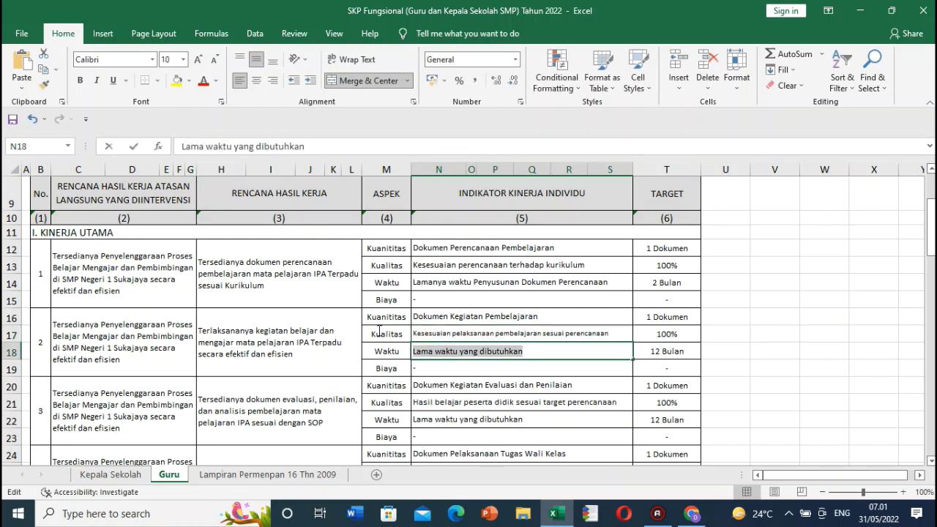
left_click(692, 514)
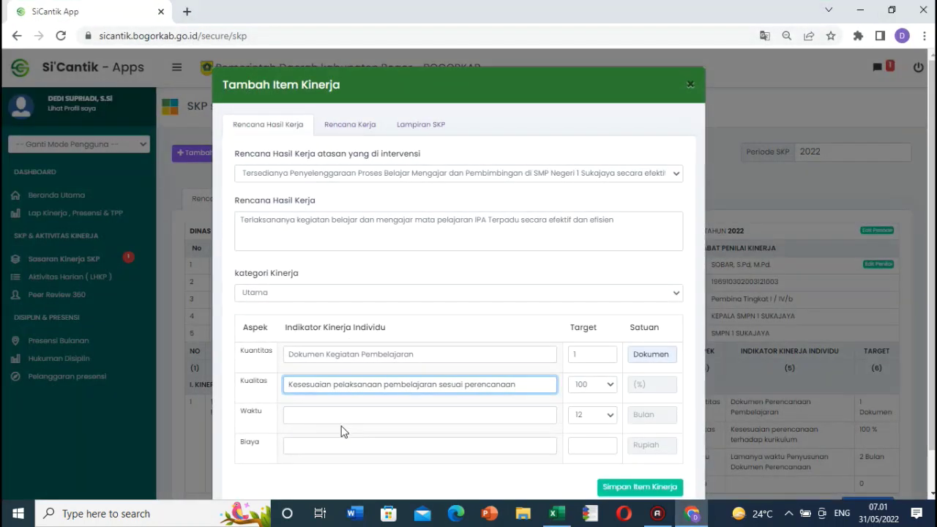
left_click(342, 414)
key("ctrl+v")
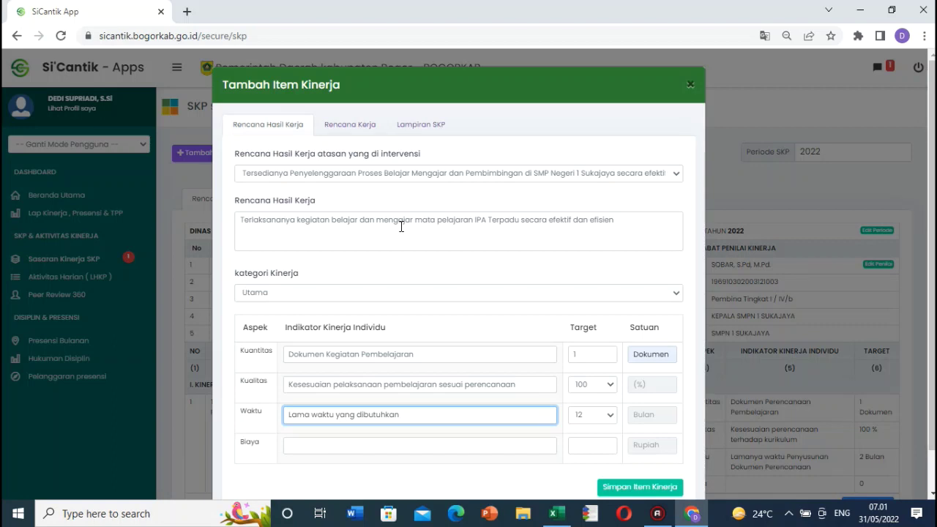
left_click(613, 418)
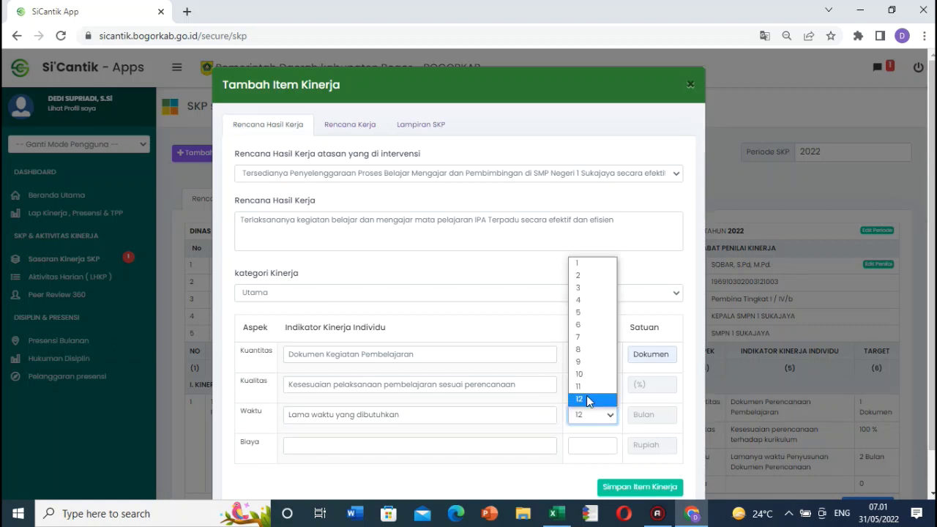
left_click(587, 398)
left_click(628, 489)
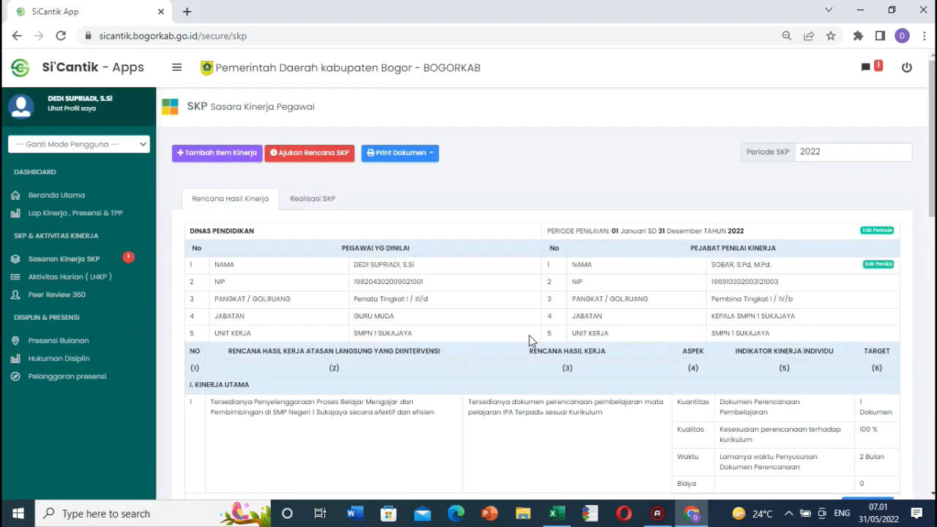
Step: Copy the H20 work plan and start a new item under the teaching-and-guidance supervisor plan
left_click(557, 513)
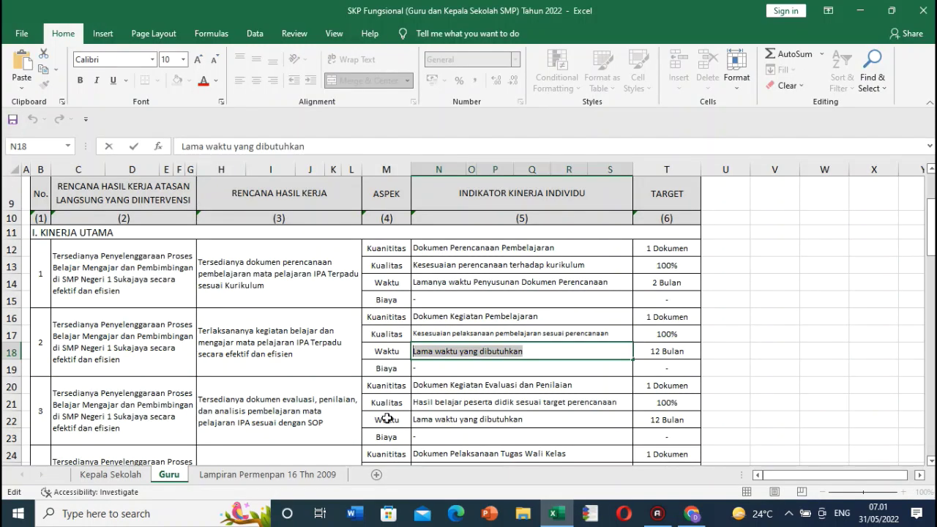
left_click(278, 413)
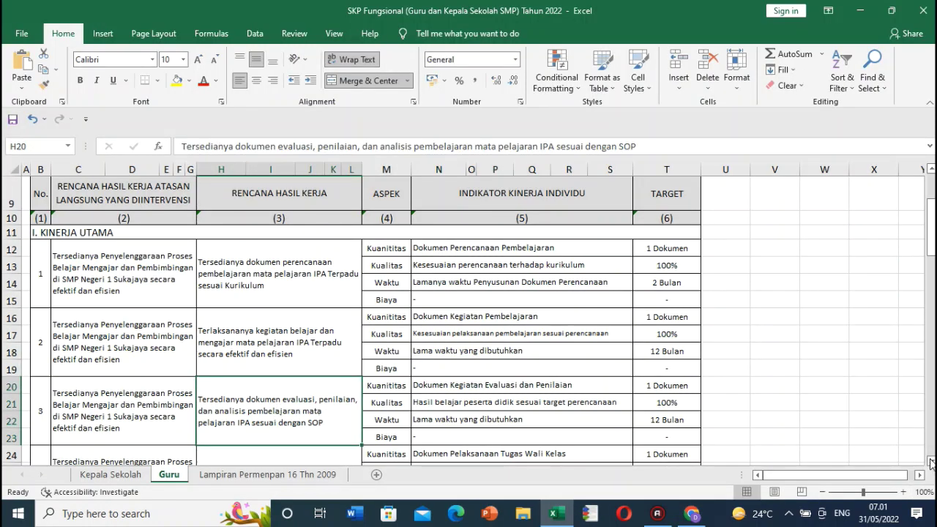
scroll(930, 461, "down", 3)
scroll(931, 461, "down", 3)
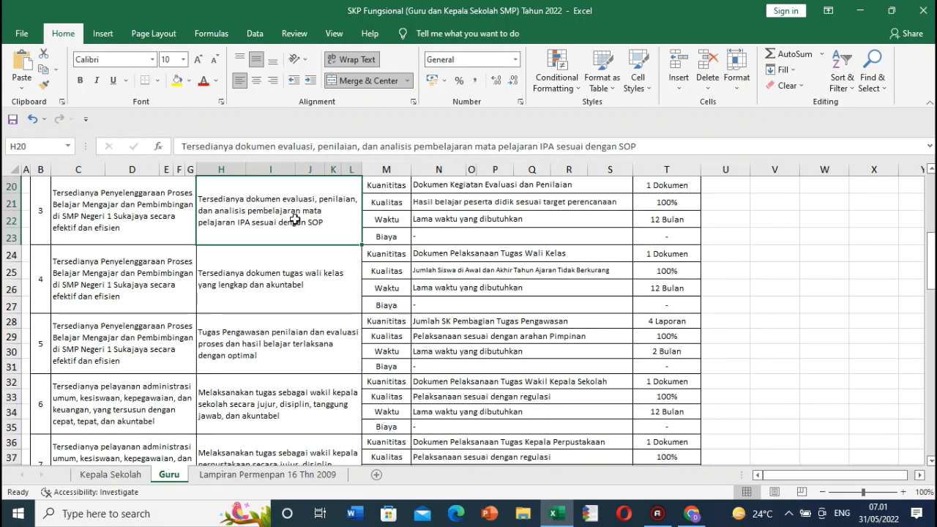
key("ctrl+c")
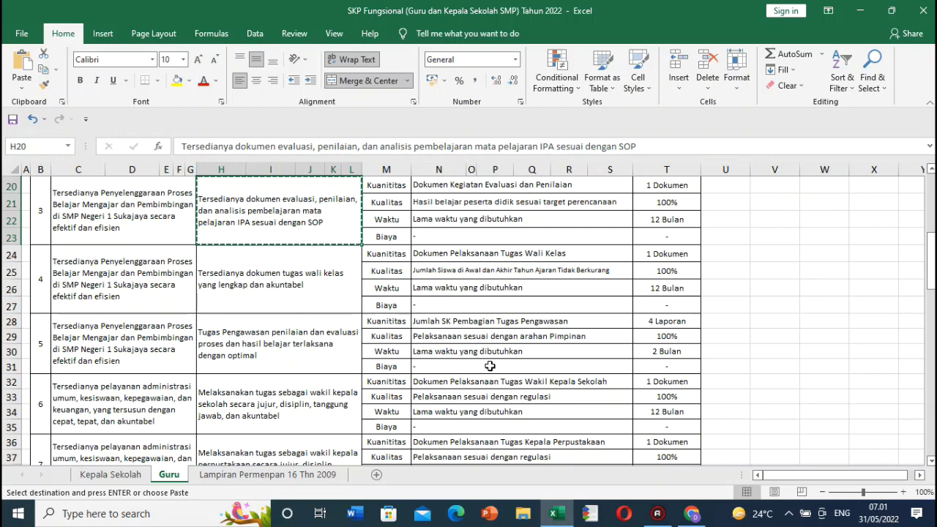
left_click(692, 514)
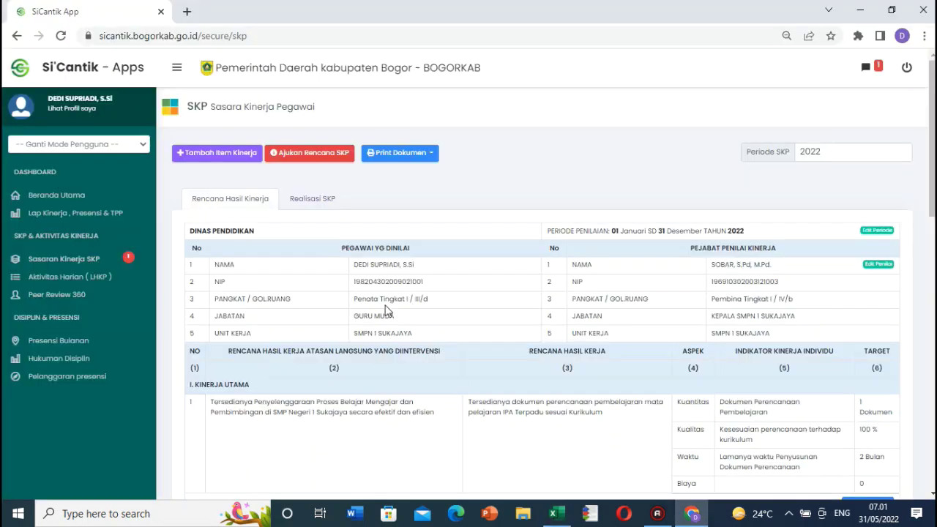
left_click(210, 156)
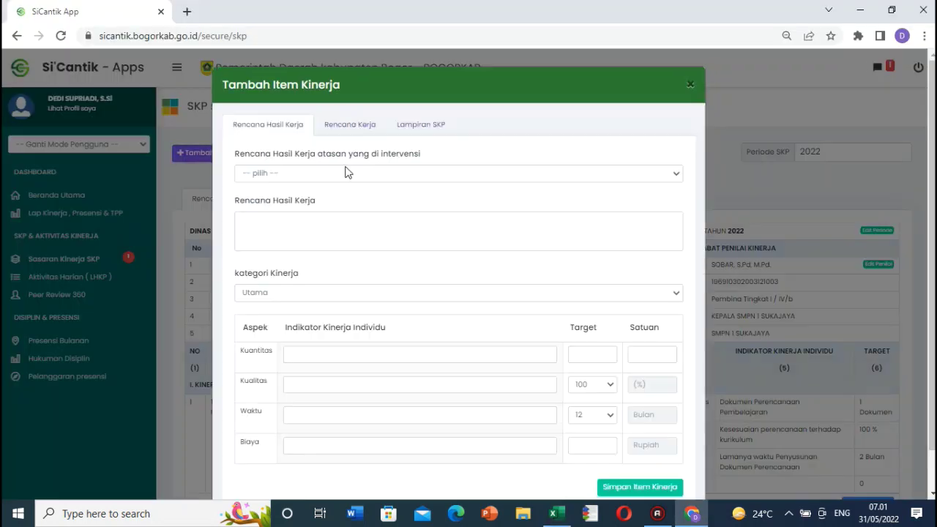
left_click(350, 175)
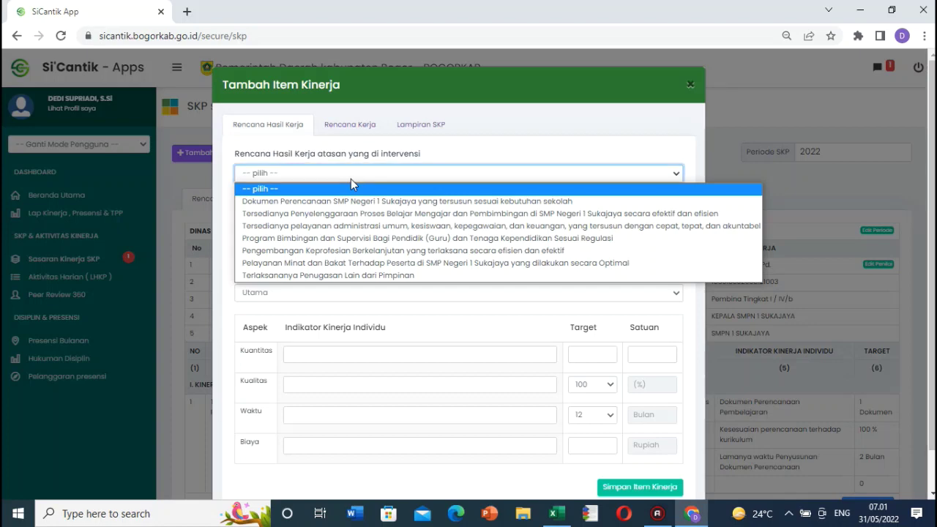
left_click(392, 218)
left_click(333, 236)
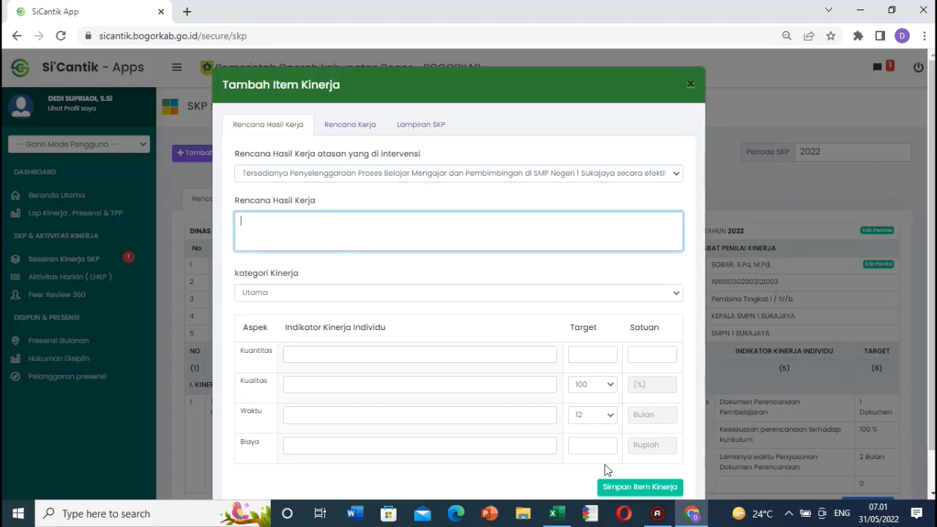
Step: Paste the H20 IPA evaluation-and-assessment plan as Rencana Hasil Kerja
left_click(692, 513)
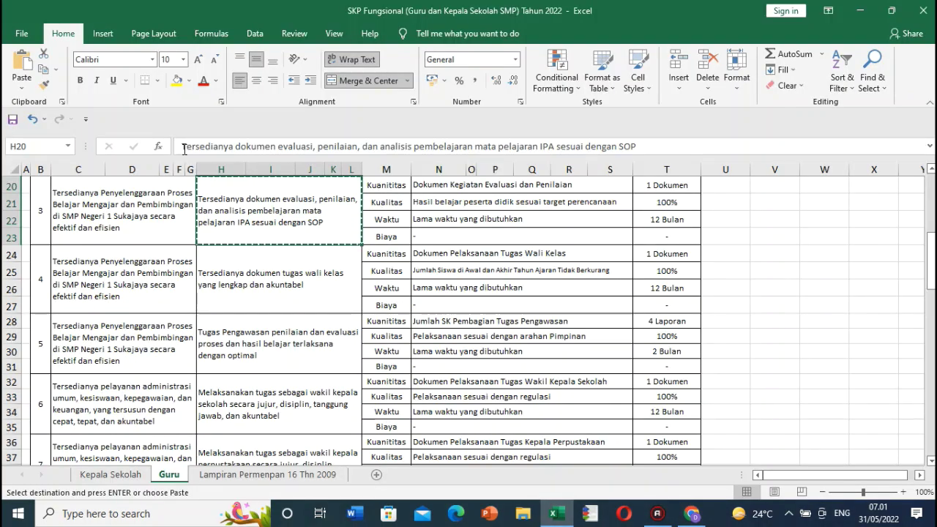
left_click_drag(184, 149, 635, 147)
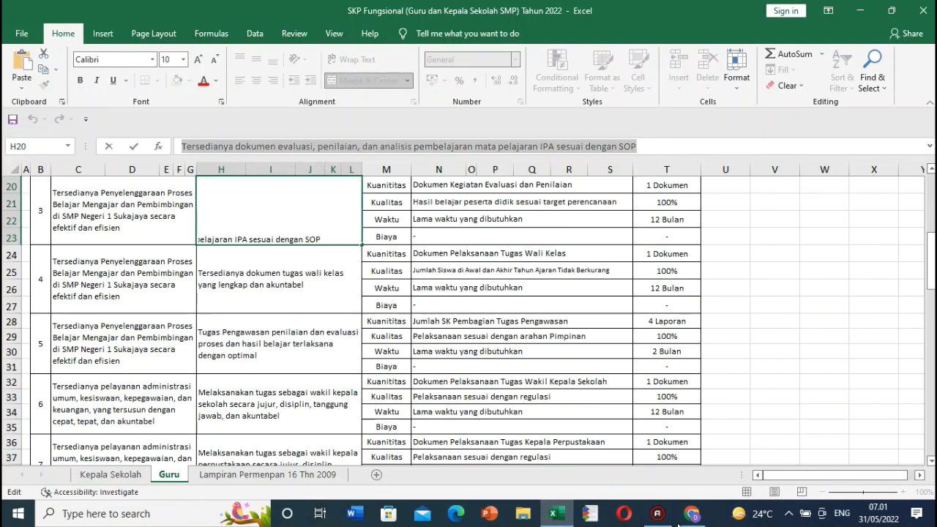
left_click(678, 522)
key("ctrl+v")
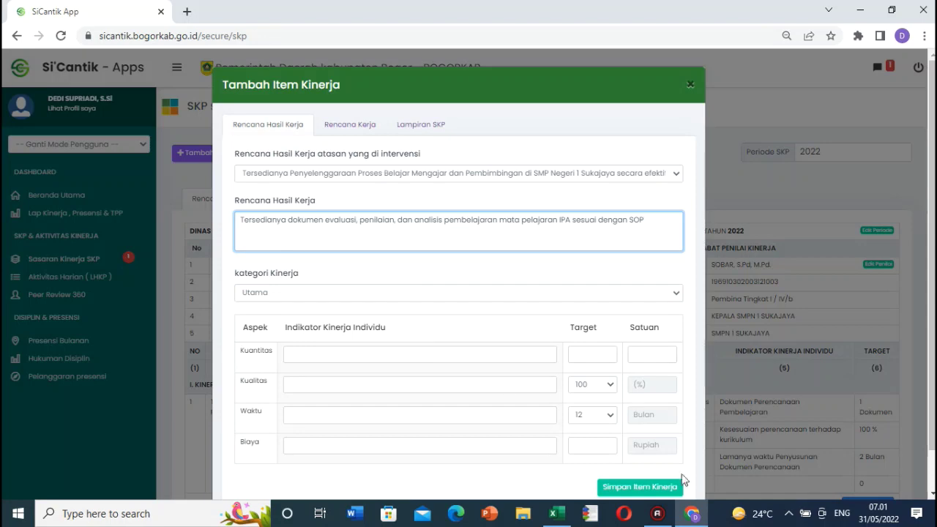
Step: Fill the Kuantitas indicator from N20 with target 1 Dokumen
left_click(692, 515)
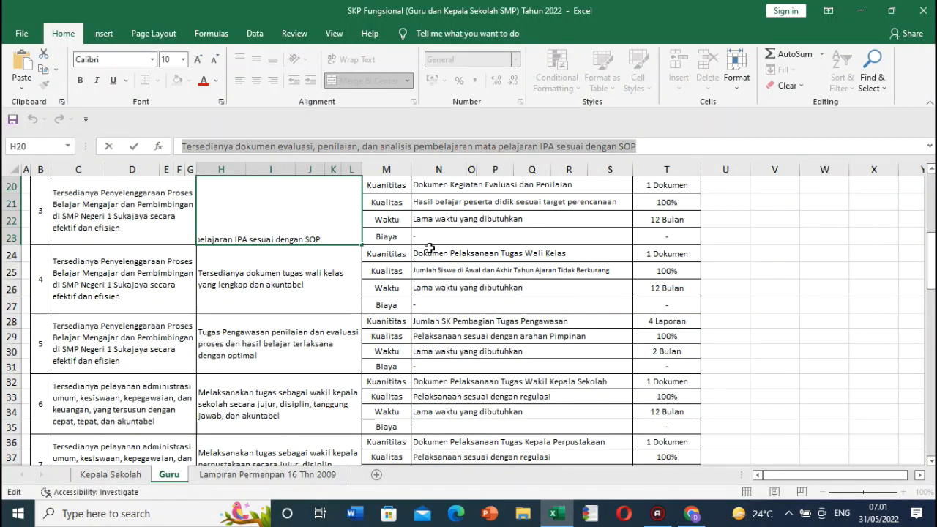
left_click(438, 186)
left_click_drag(183, 146, 354, 145)
left_click(692, 515)
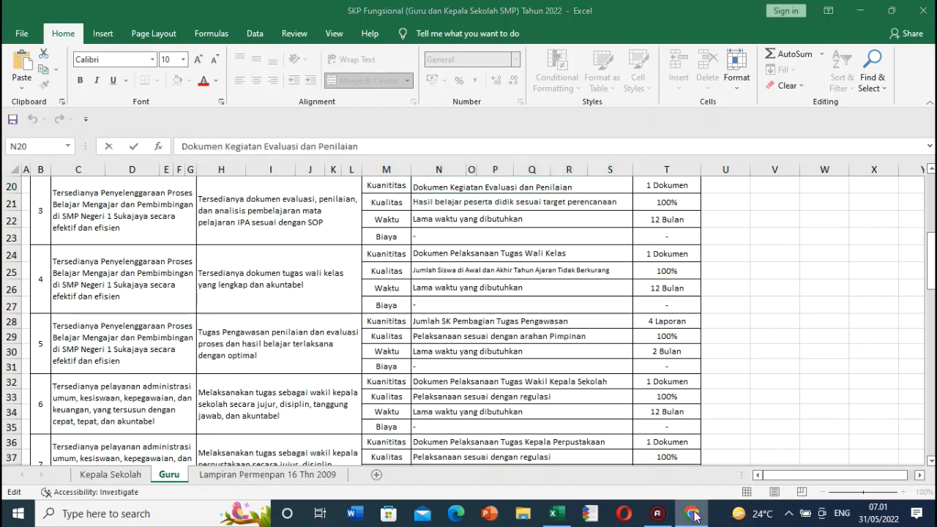
left_click(331, 355)
left_click(694, 514)
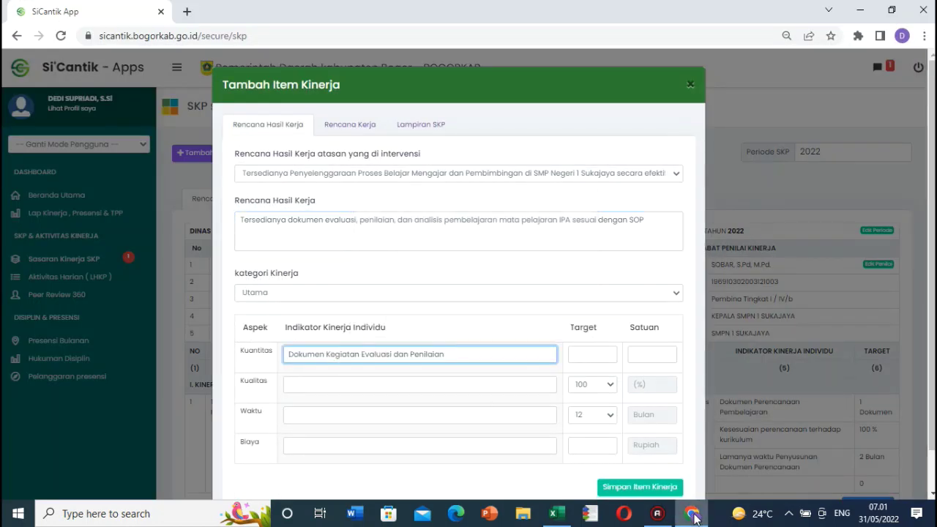
left_click(705, 516)
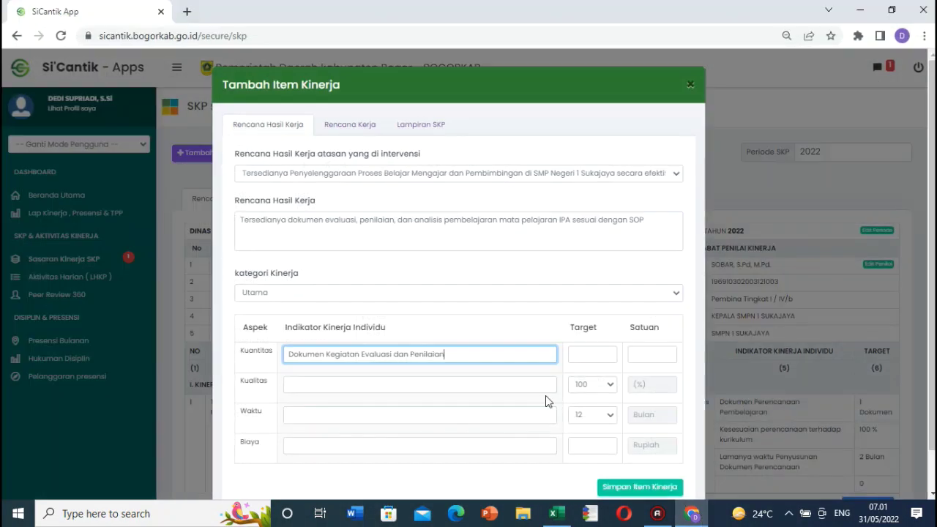
left_click(585, 354)
type("1")
left_click(646, 357)
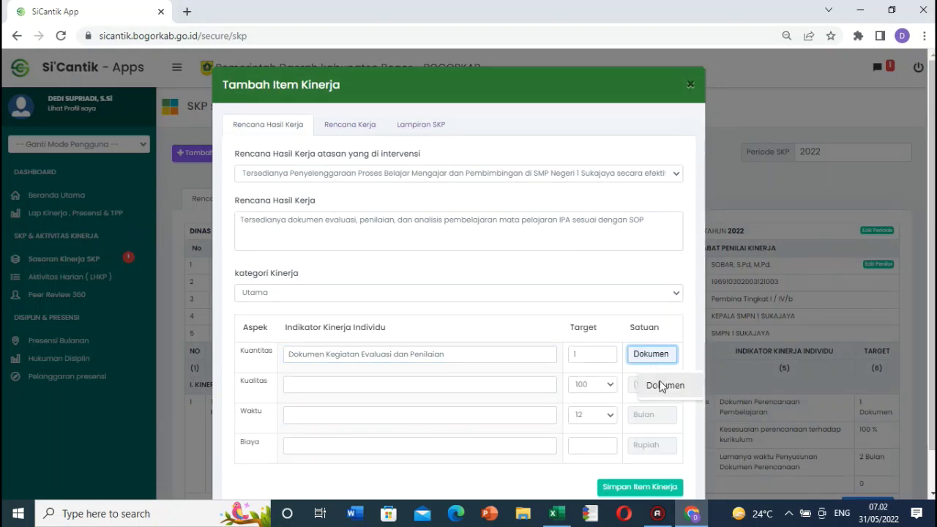
left_click(663, 384)
Step: Fill the Kualitas indicator with the text from N21
left_click(692, 514)
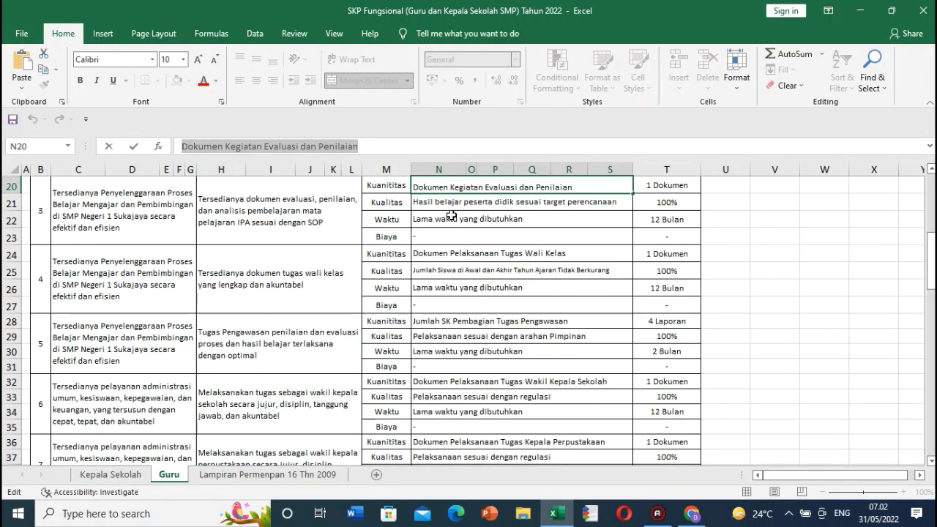
left_click(476, 203)
left_click_drag(182, 146, 405, 146)
key("ctrl+c")
left_click(688, 515)
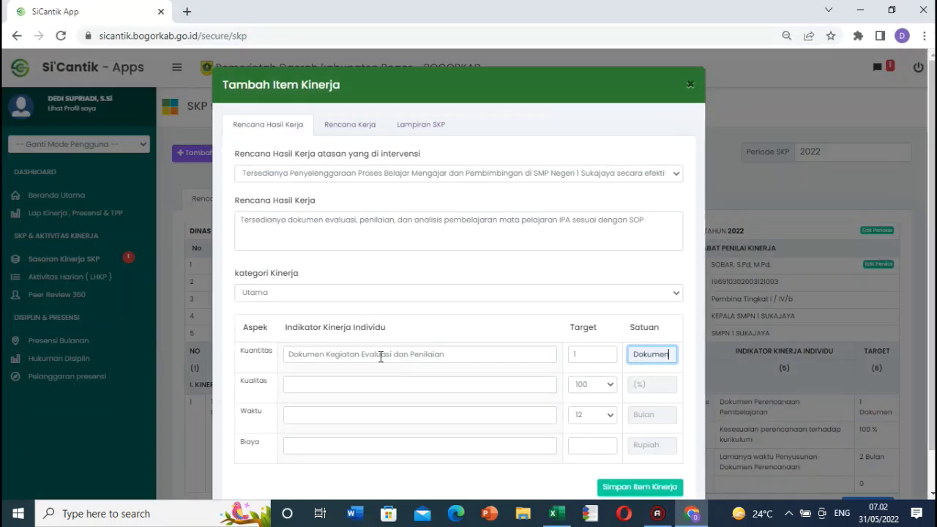
left_click(366, 384)
key("ctrl+v")
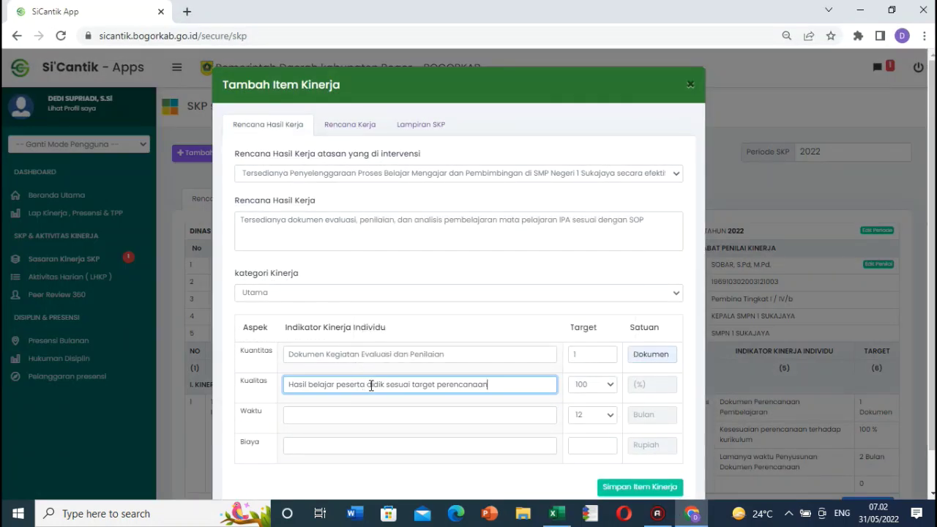
Step: Fill the Waktu indicator with N22's text and save the item
left_click(692, 516)
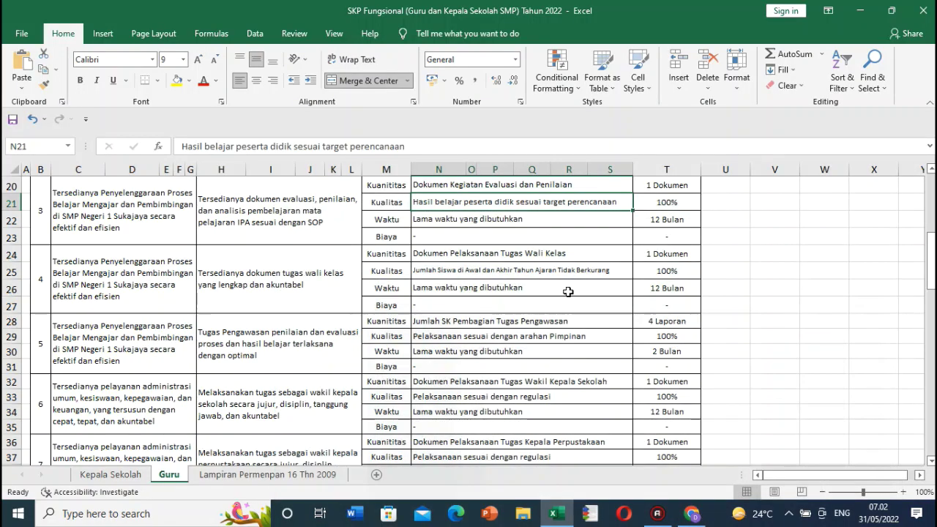
double_click(527, 220)
left_click_drag(527, 220, 405, 205)
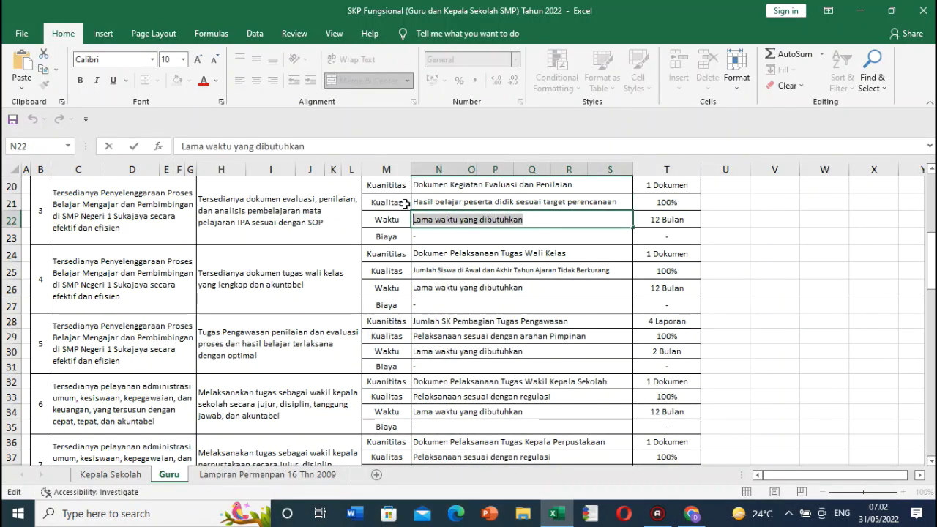
key("ctrl+c")
key("Escape")
left_click(693, 513)
left_click(359, 415)
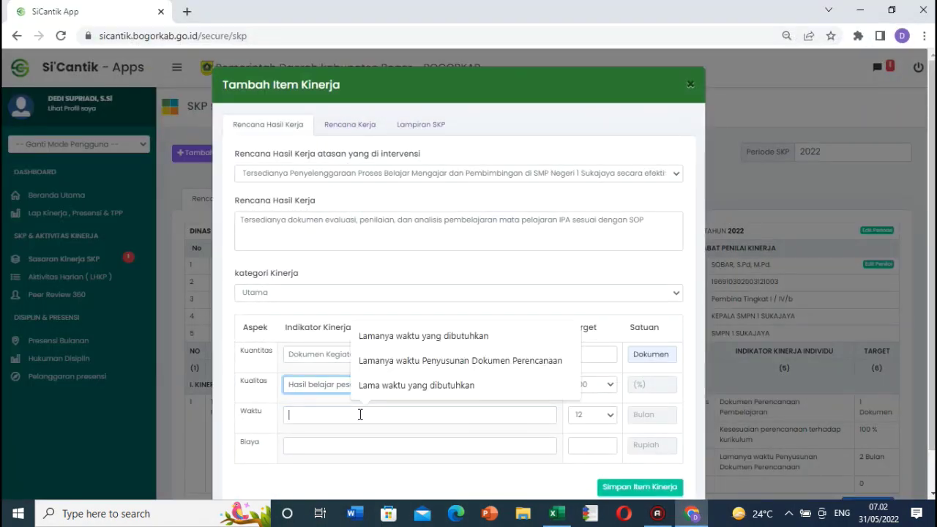
key("ctrl+v")
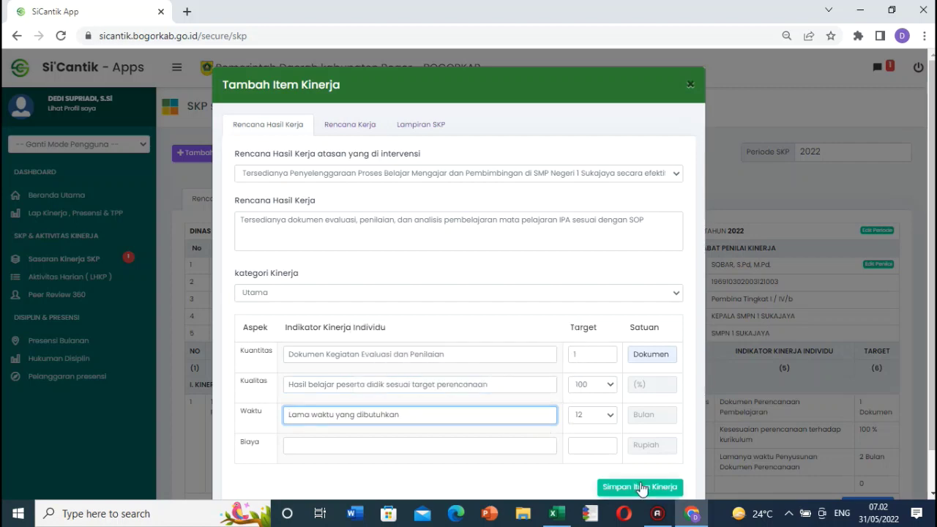
left_click(635, 485)
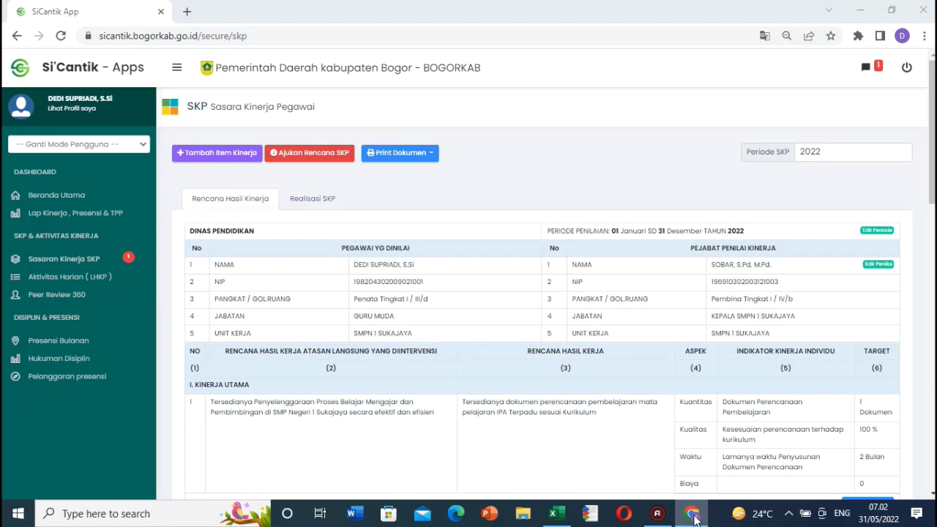
Step: In the Excel SKP sheet, copy the H24 wali kelas work plan and check supervisor plan C24
left_click(694, 518)
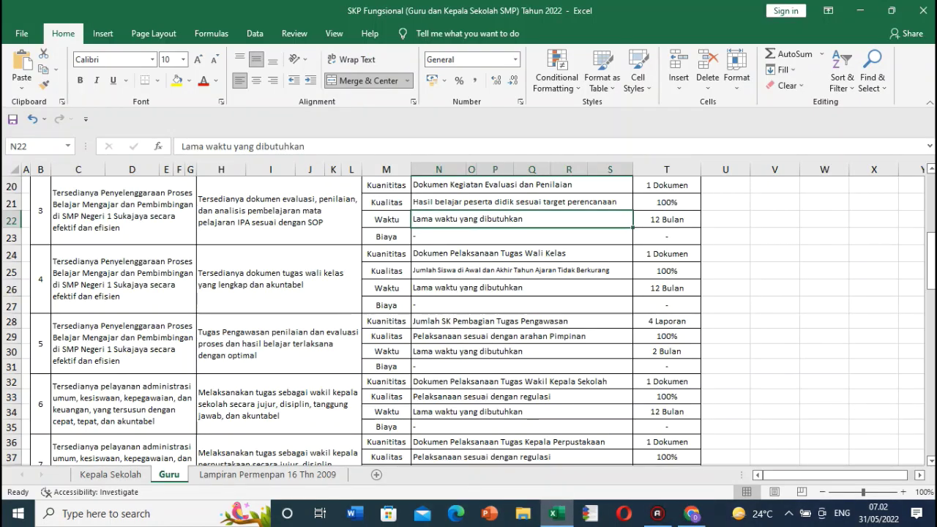
left_click(259, 267)
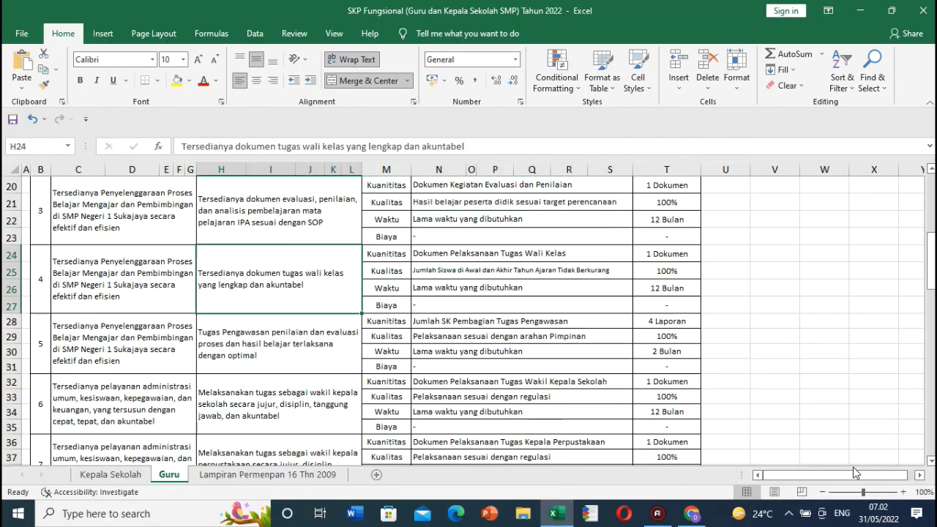
left_click(931, 462)
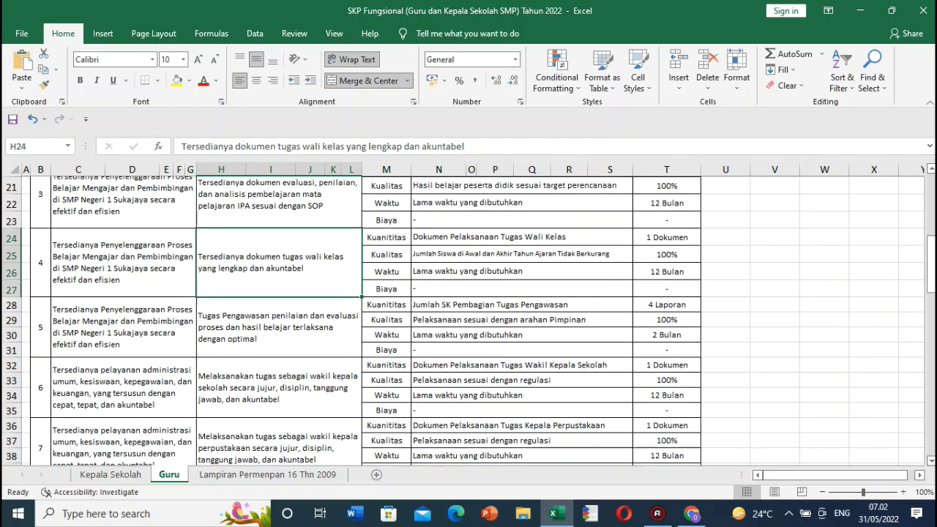
left_click(931, 461)
left_click(931, 462)
left_click(931, 462)
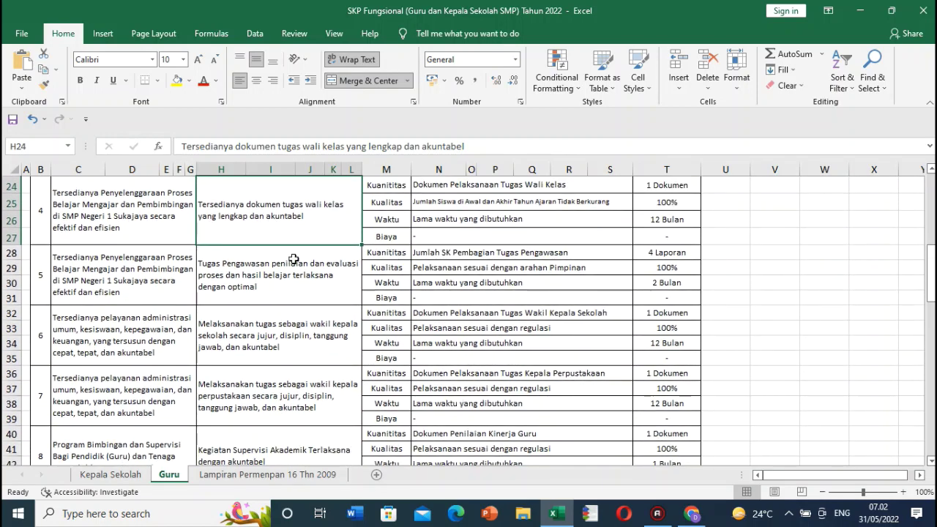
left_click_drag(181, 145, 488, 145)
key("Escape")
left_click(161, 222)
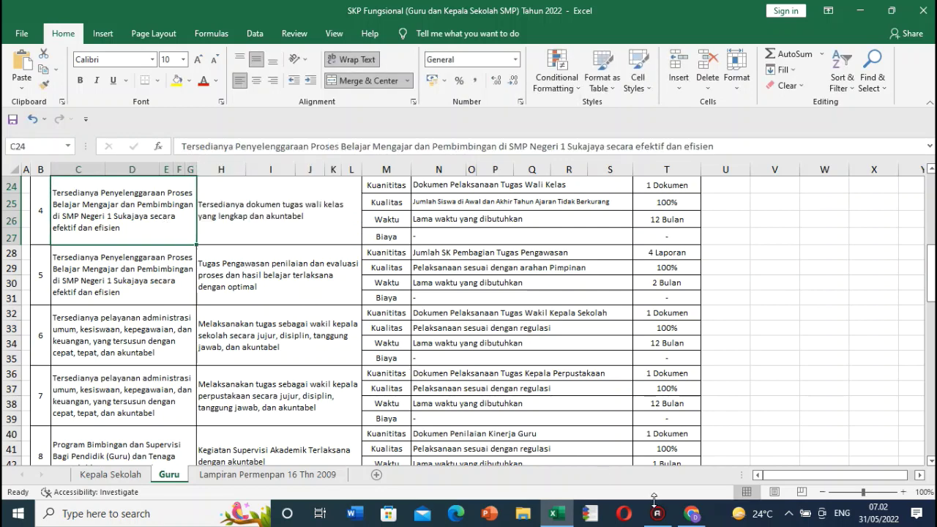
Step: Start a new item under the teaching-and-mentoring superior plan and paste the wali kelas work plan
left_click(692, 513)
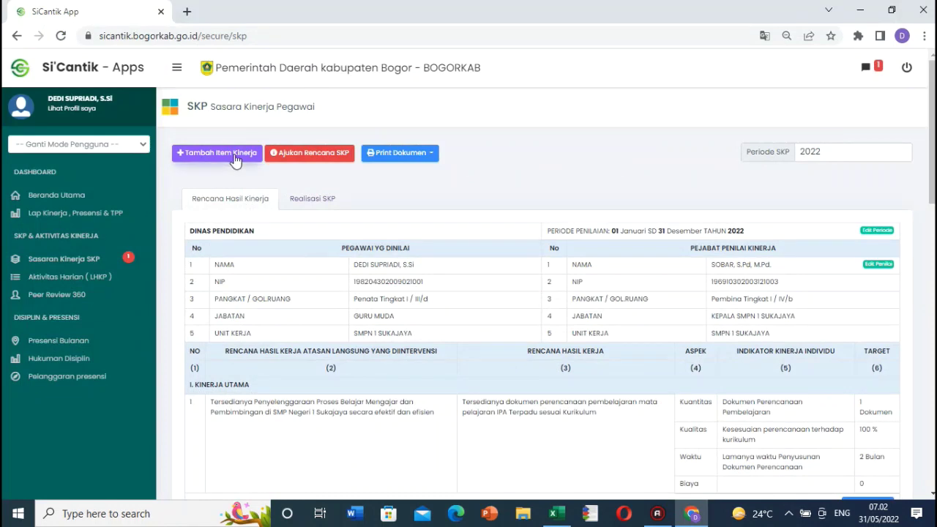
left_click(233, 154)
left_click(370, 172)
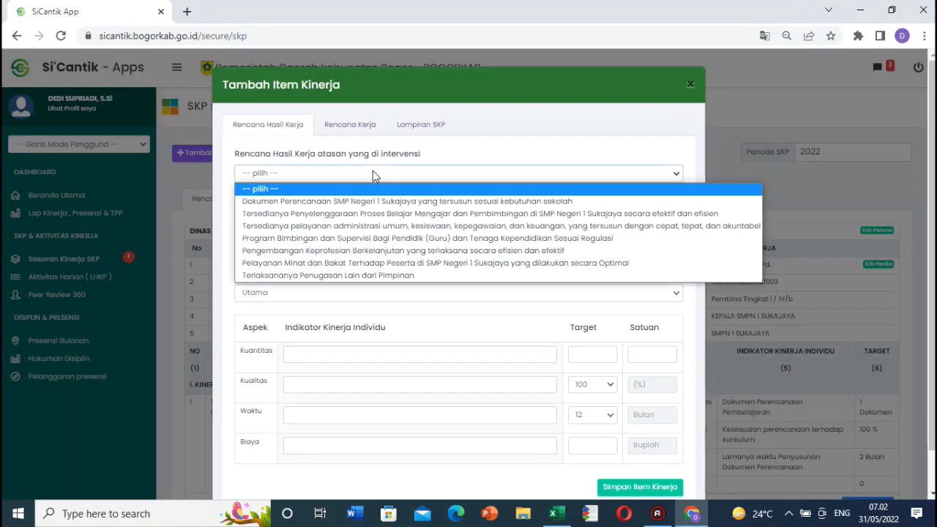
left_click(380, 214)
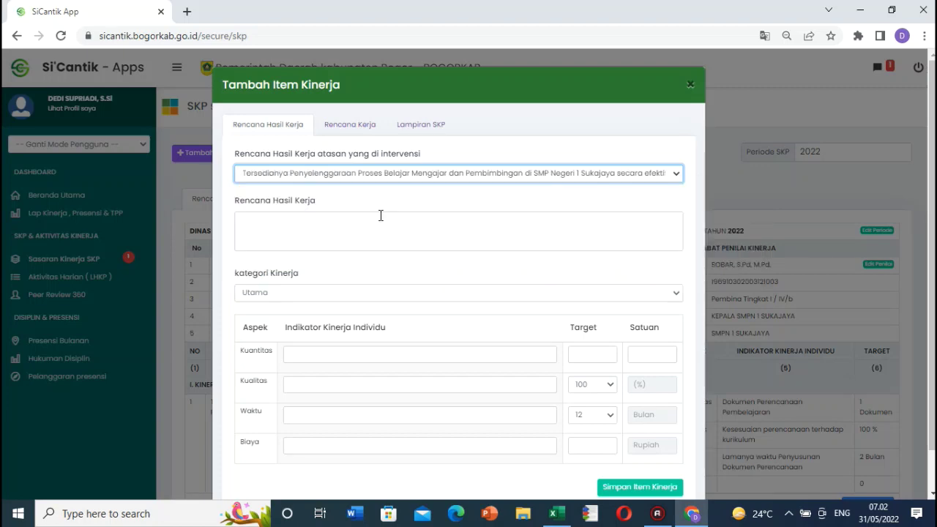
left_click(320, 230)
key("ctrl+v")
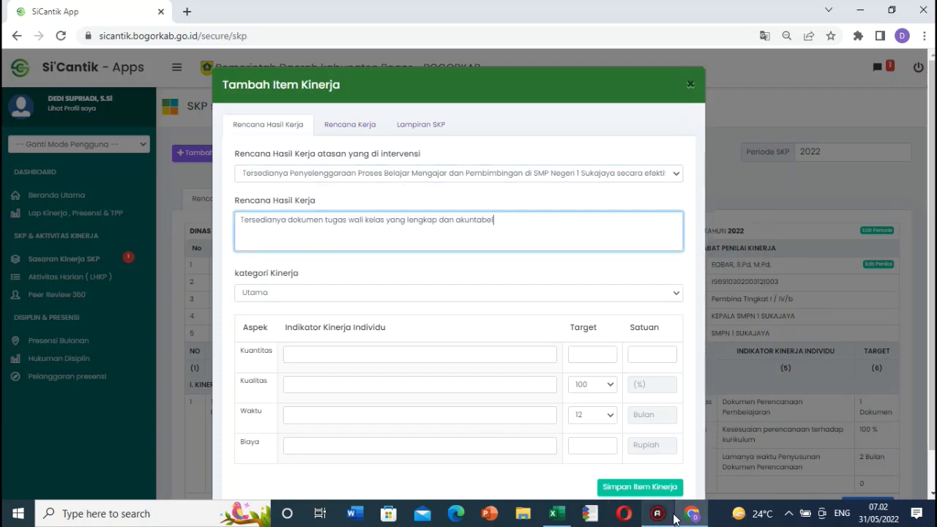
Step: Recopy the H24 text, keep the category at Utama, and paste it as the Kuantitas indicator
key("alt+Tab")
left_click(241, 197)
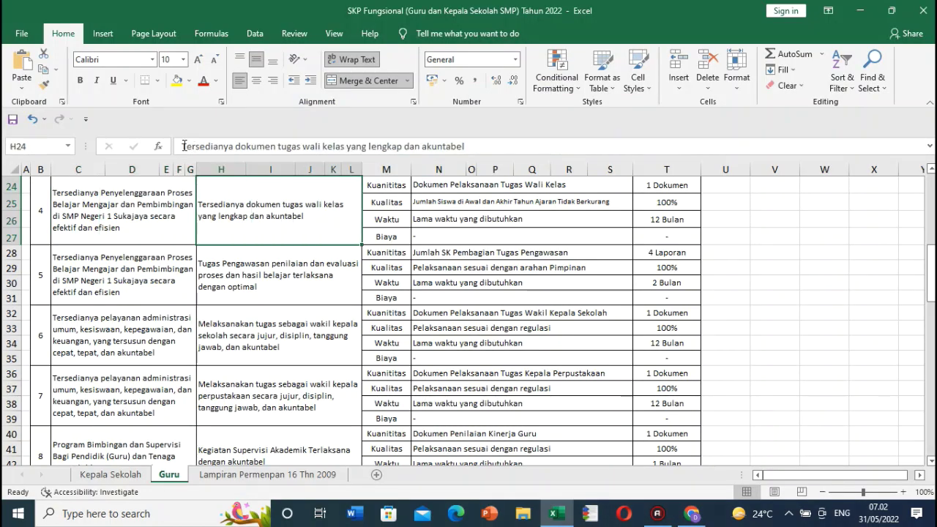
mouse_move(182, 146)
left_mouse_down()
mouse_move(451, 146)
mouse_move(172, 148)
left_mouse_up()
left_click(451, 146)
key("ctrl+c")
key("Escape")
left_click(692, 514)
key("ctrl+v")
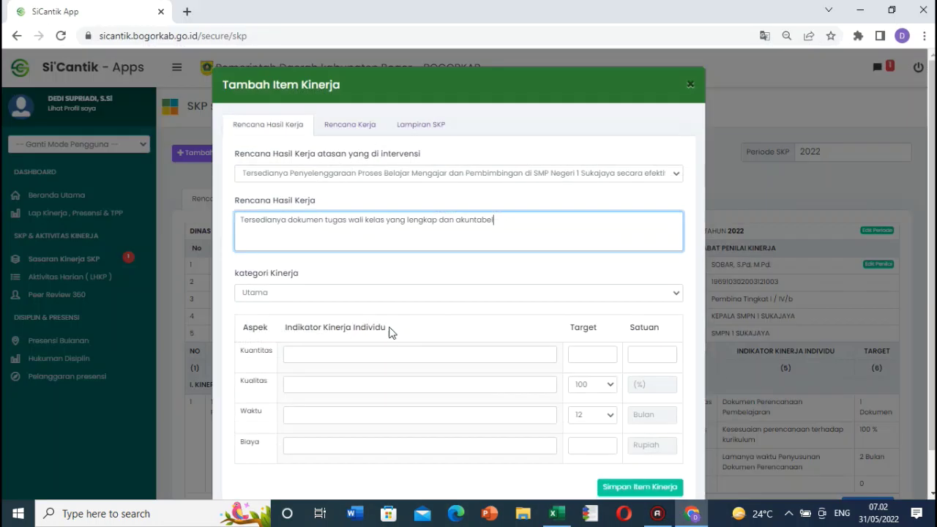
left_click(293, 293)
left_click(284, 312)
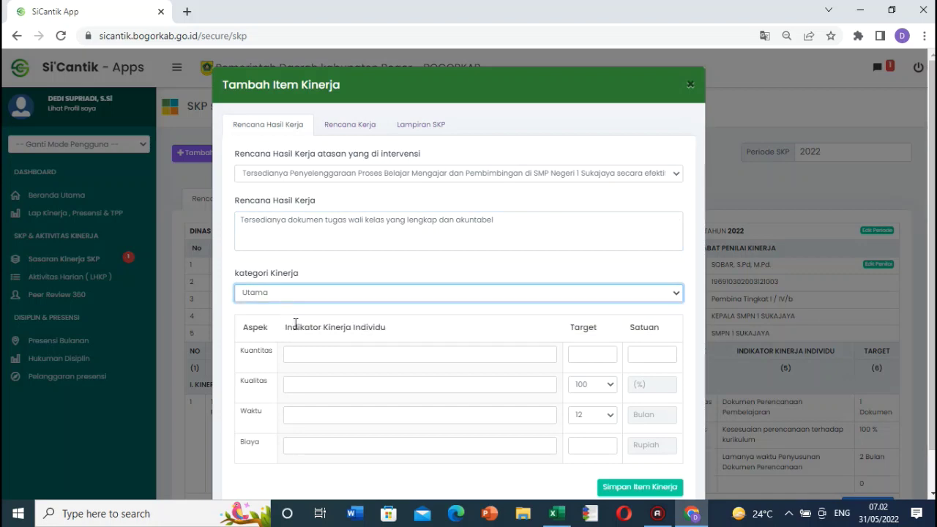
left_click(318, 353)
key("ctrl+v")
Step: Set the Kuantitas target to 1 Dokumen, matching cell T24
left_click(685, 521)
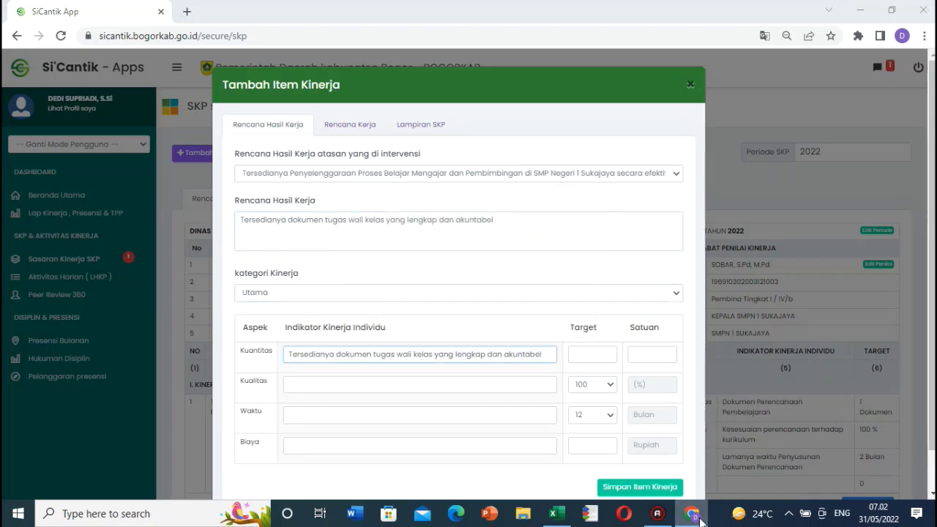
left_click(659, 187)
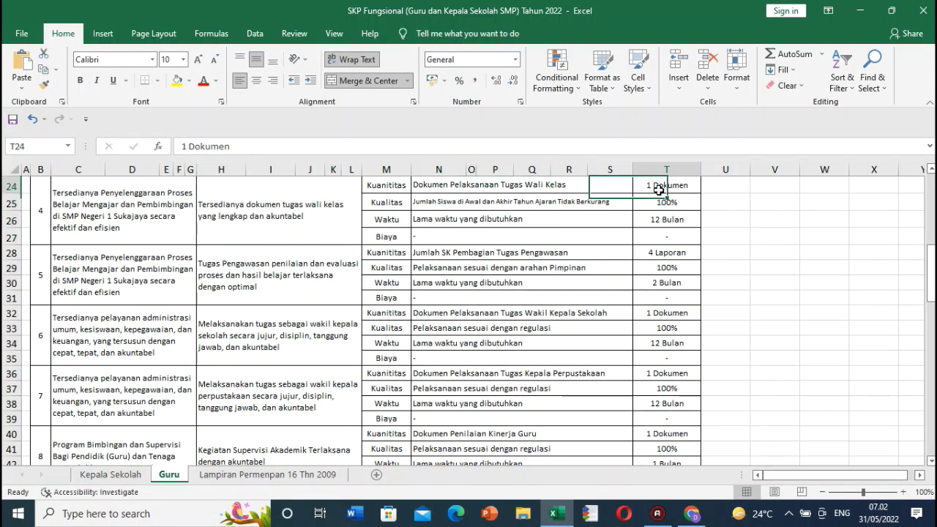
key("ctrl+c")
left_click(691, 515)
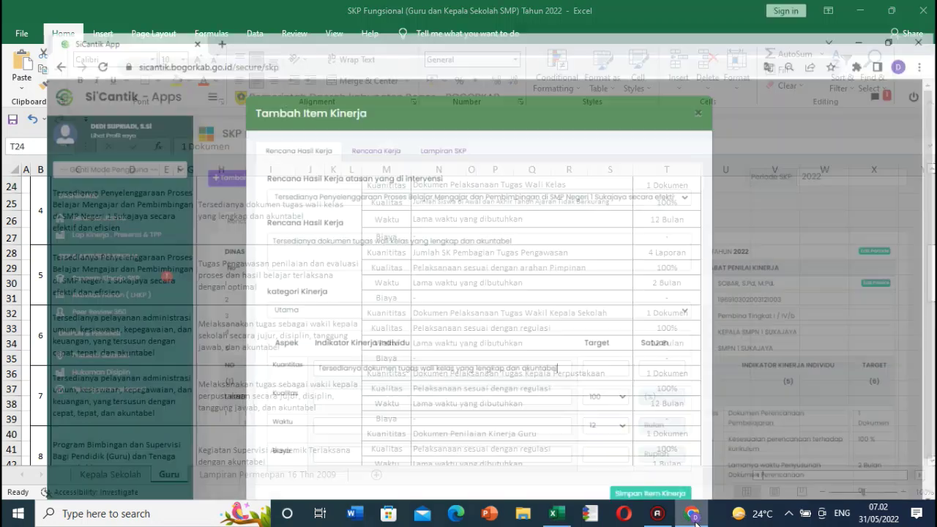
left_click(599, 353)
type("1")
left_click(659, 356)
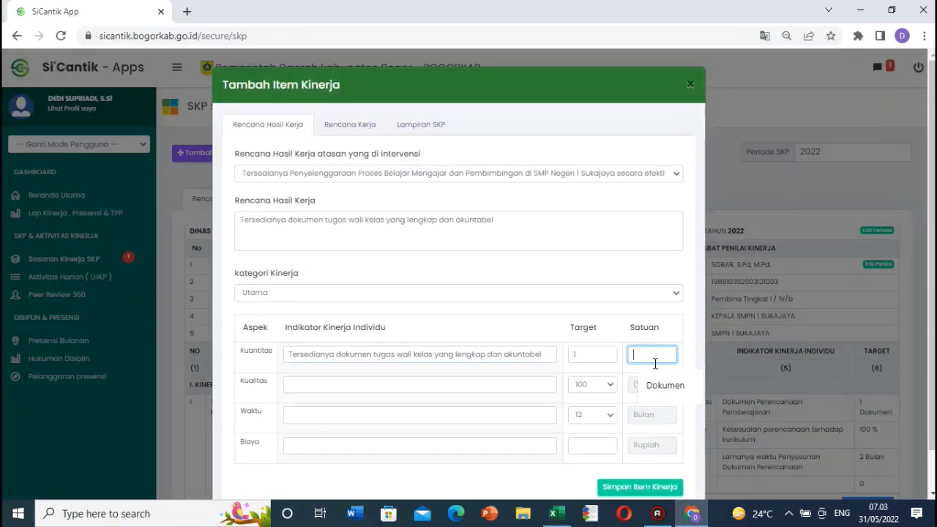
left_click(663, 385)
Step: Copy the Kualitas indicator from N25 into the Kualitas indicator field
left_click(692, 515)
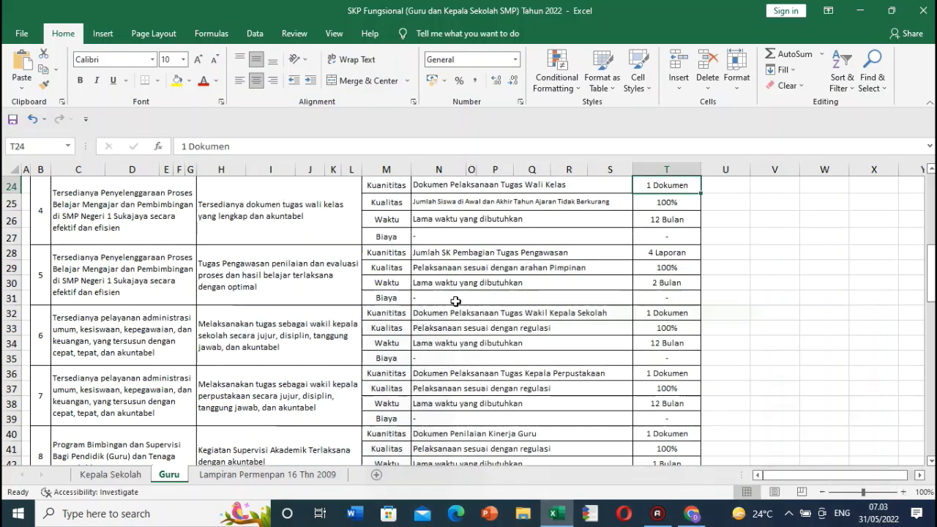
double_click(432, 203)
left_click_drag(432, 202, 653, 202)
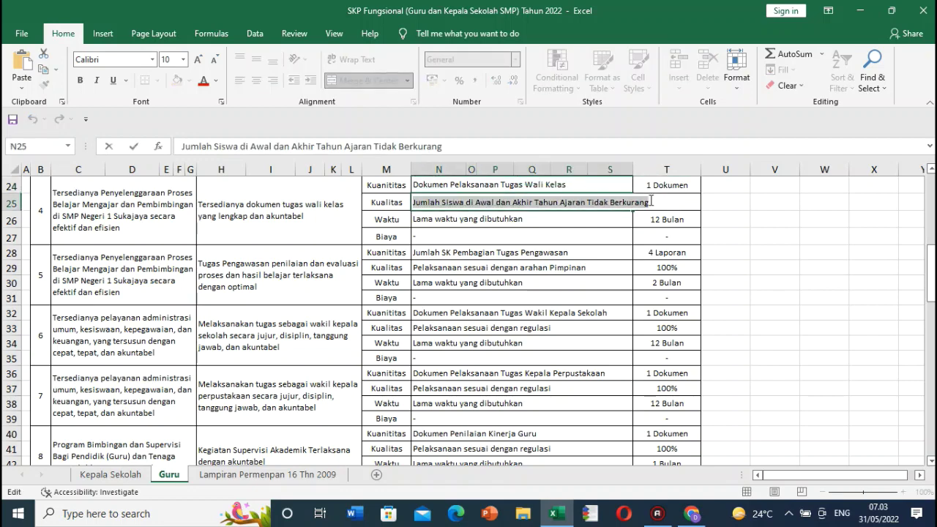
key("Escape")
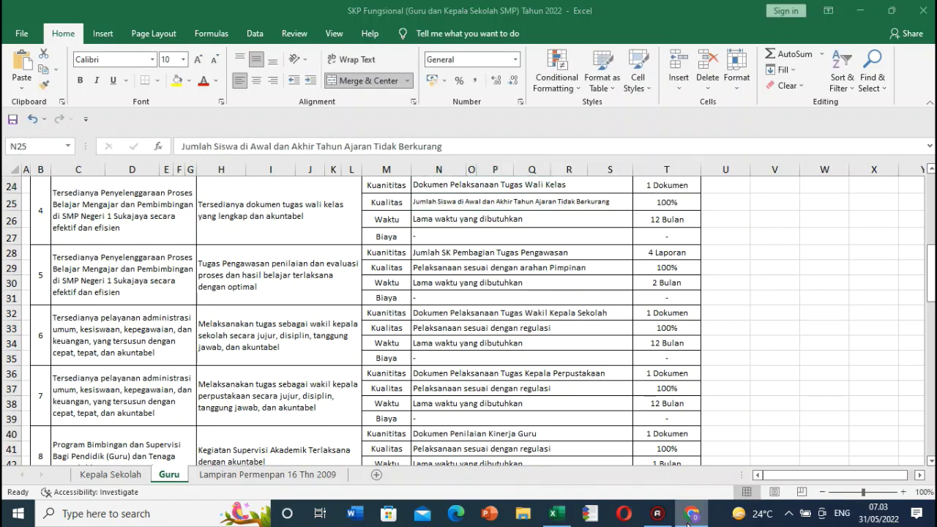
left_click(692, 515)
left_click(340, 383)
key("ctrl+v")
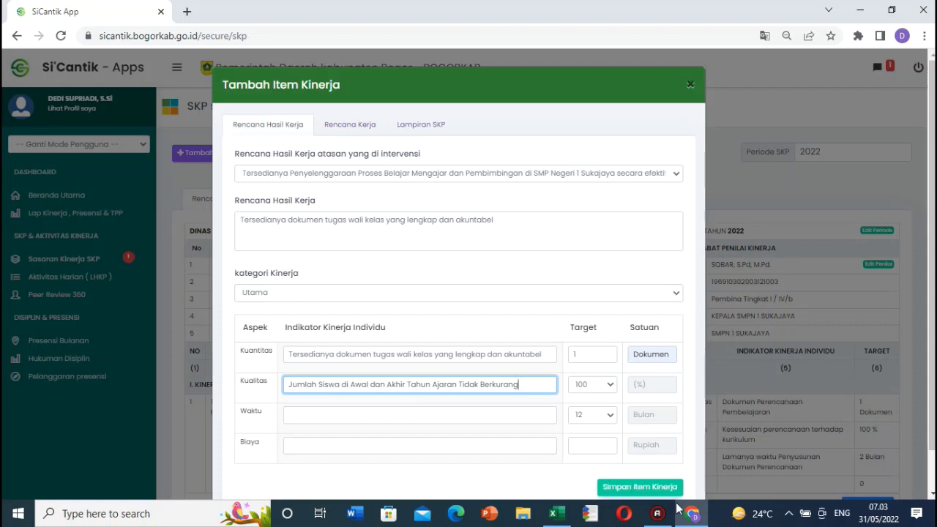
Step: Fill the Waktu indicator from N26 and save the wali kelas item
mouse_move(681, 512)
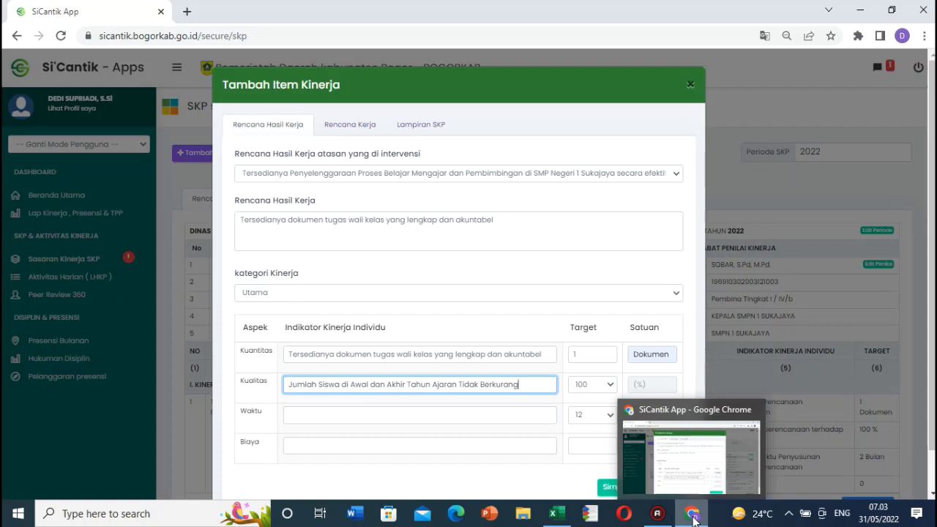
left_click(693, 518)
left_click(532, 218)
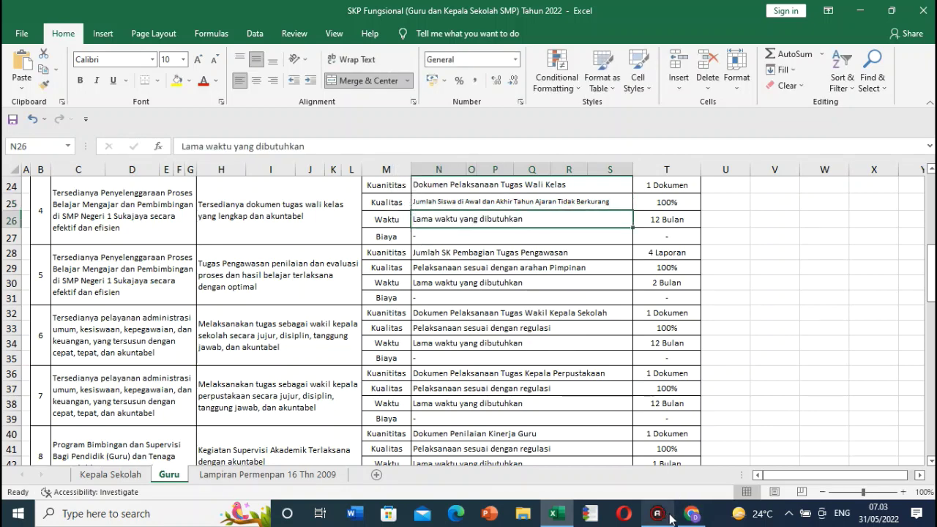
left_click(692, 516)
left_click(312, 410)
key("ctrl+v")
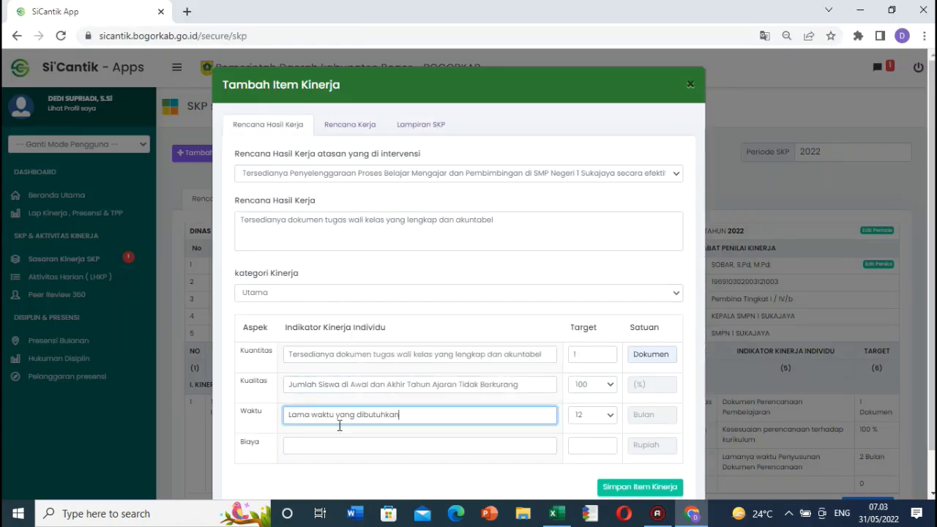
left_click(650, 489)
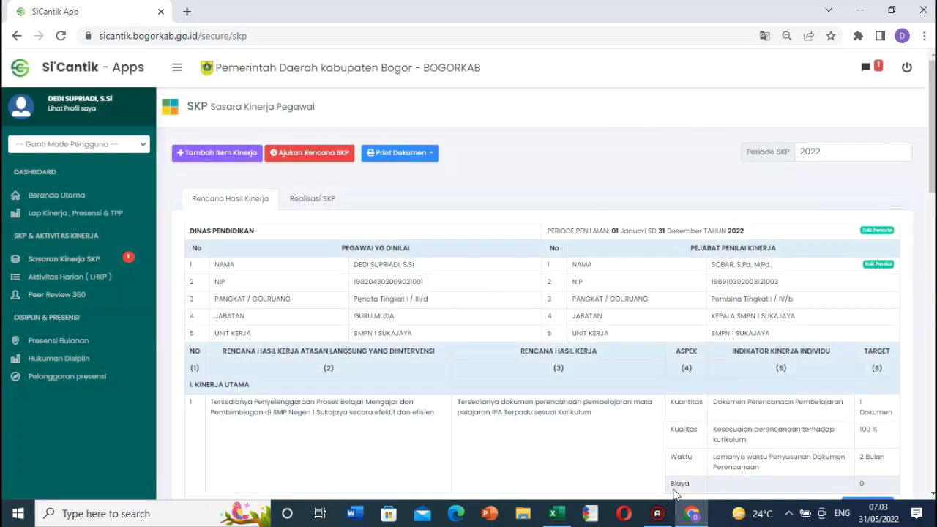
Step: Scroll the SKP sheet to row 32 and copy item 6's wakil kepala sekolah work plan from H32
left_click(699, 517)
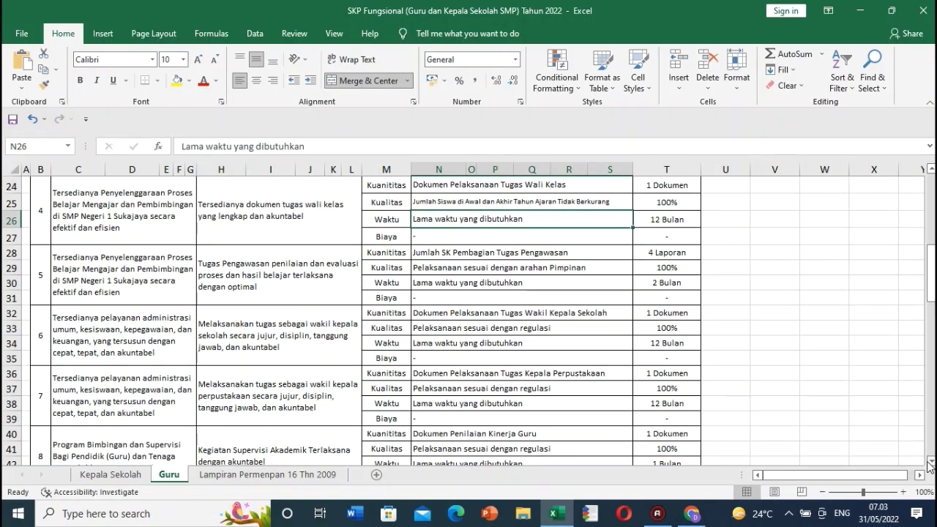
left_click(930, 464)
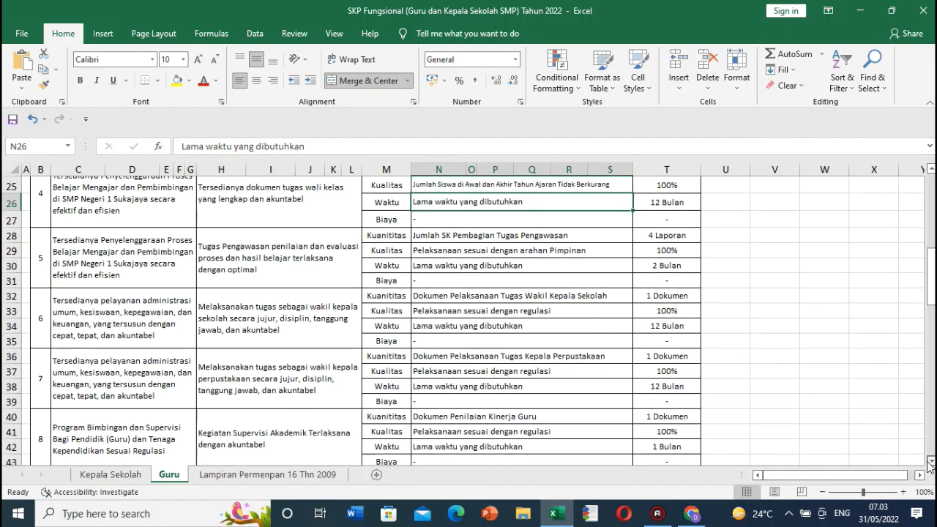
left_click(930, 464)
left_click(930, 464)
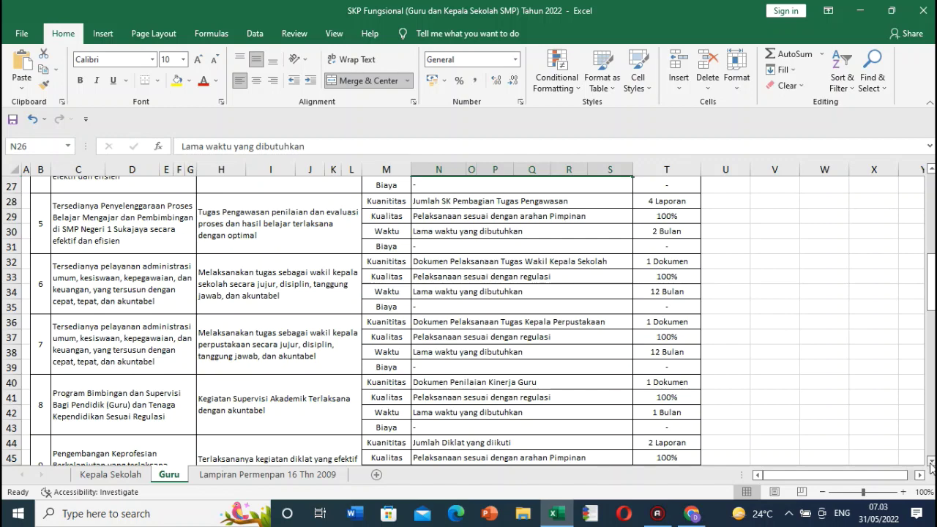
left_click(931, 461)
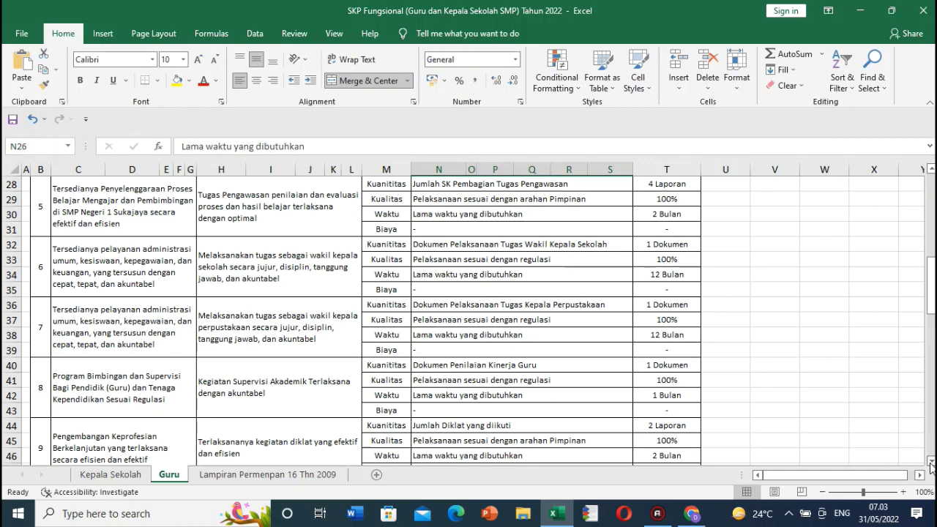
left_click(931, 461)
left_click(931, 461)
left_click(931, 462)
left_click(931, 462)
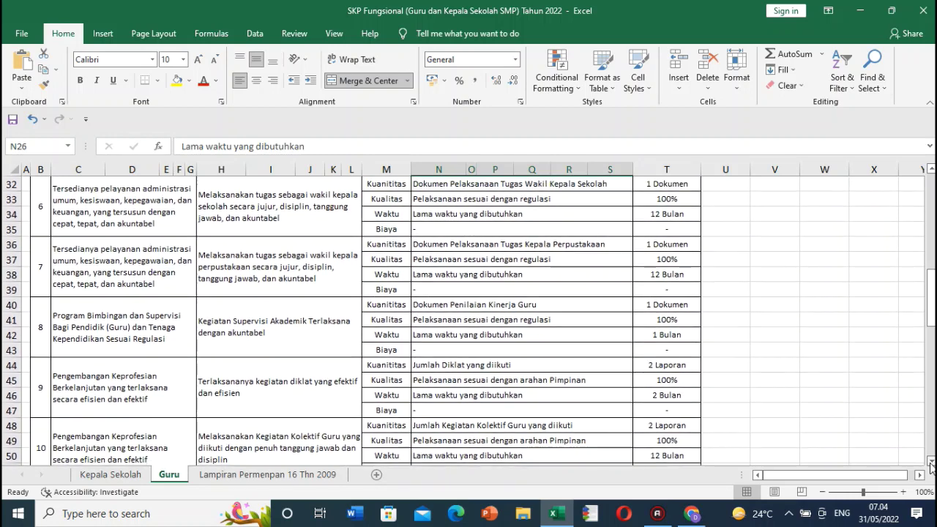
left_click(232, 204)
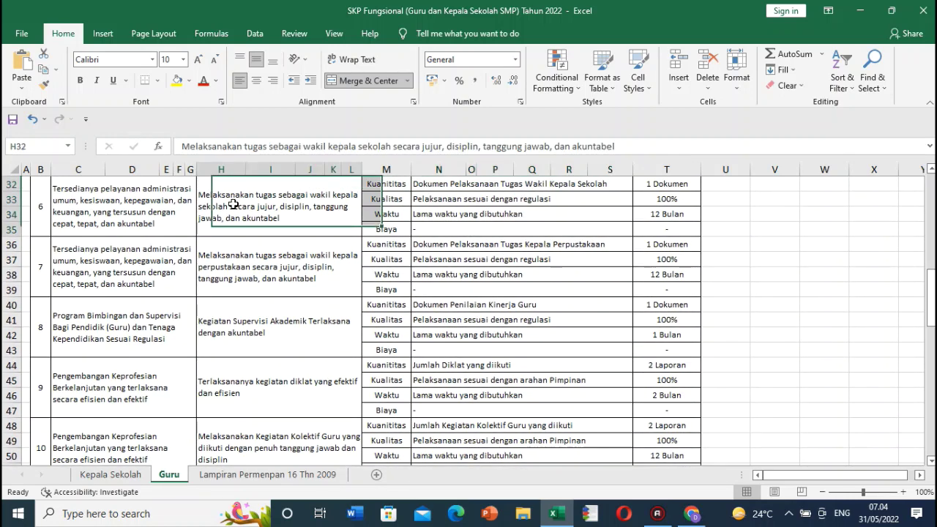
double_click(233, 204)
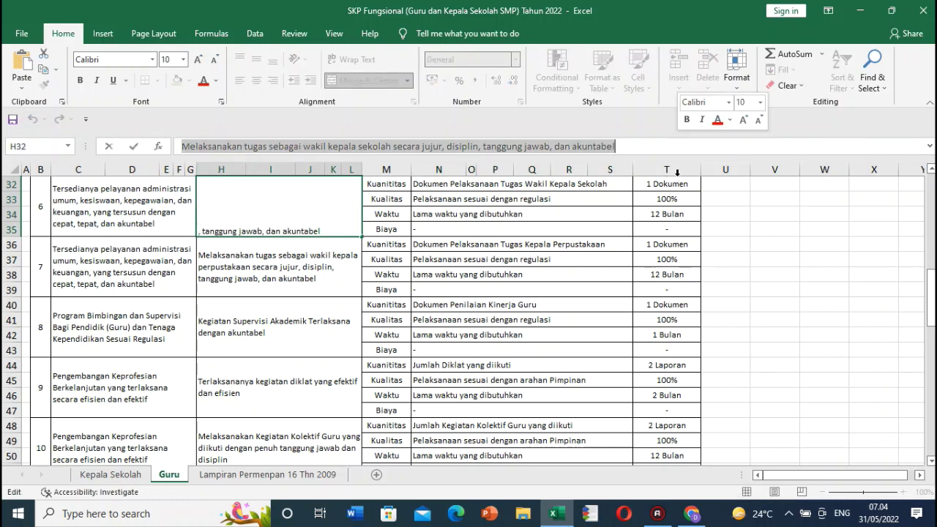
key("Escape")
Step: Check item 6's superior plan in C32 and start a new Tambah Item Kinerja form
left_click(115, 202)
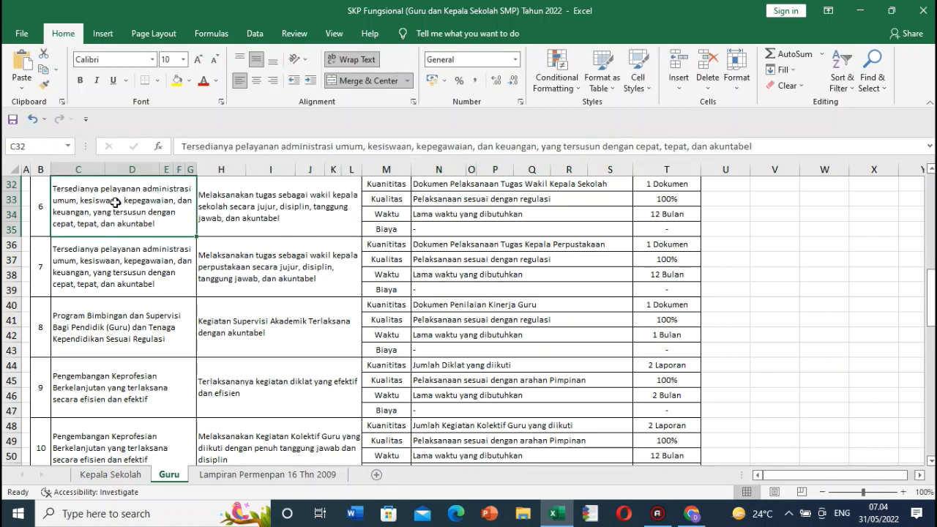
left_click(682, 517)
left_click(240, 156)
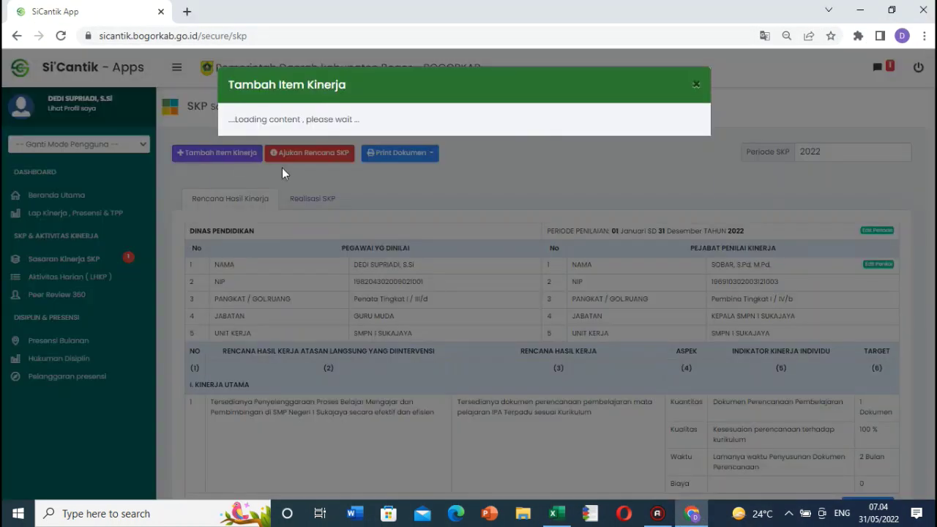
Step: Choose the 'Tersedianya pelayanan administrasi umum…' superior plan and paste the wakil kepala sekolah duty sentence
left_click(342, 174)
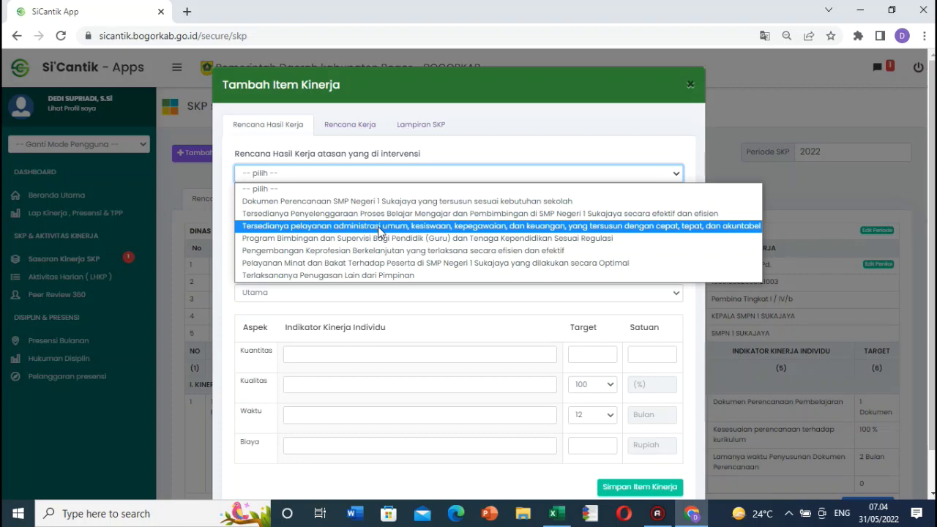
left_click(380, 229)
left_click(322, 231)
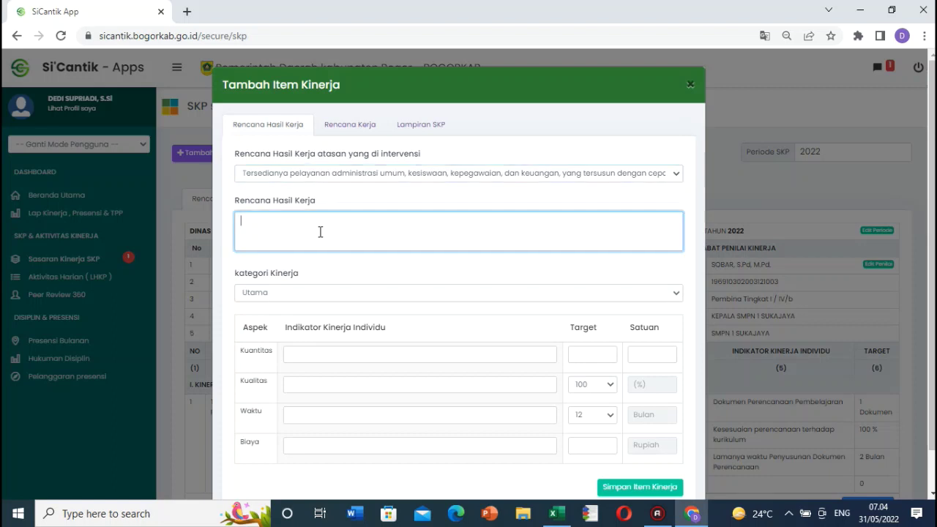
type("Melaksanakan tugas sebagai wakil kepala sekolah secara jujur, disiplin, tanggung jawab, dan akuntabel")
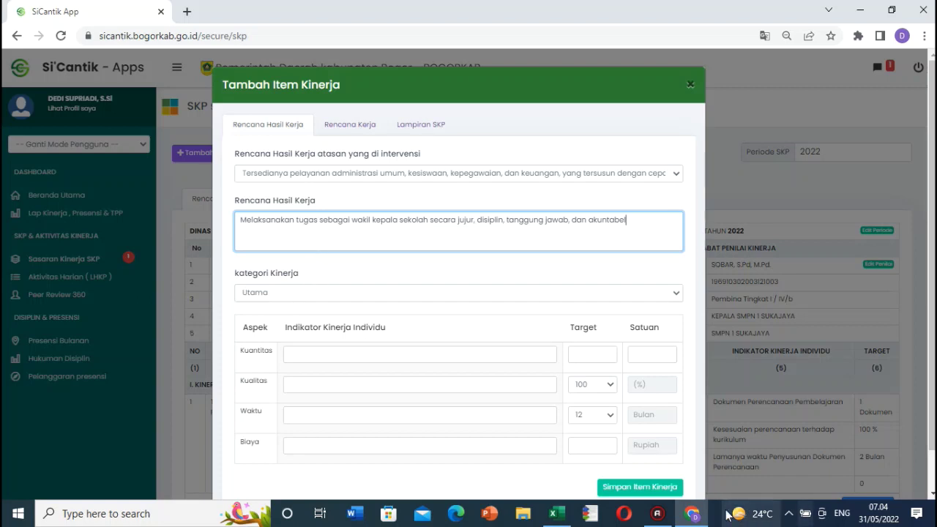
left_click(692, 514)
Step: Copy the N32 text into the Kuantitas indicator field
left_click(419, 183)
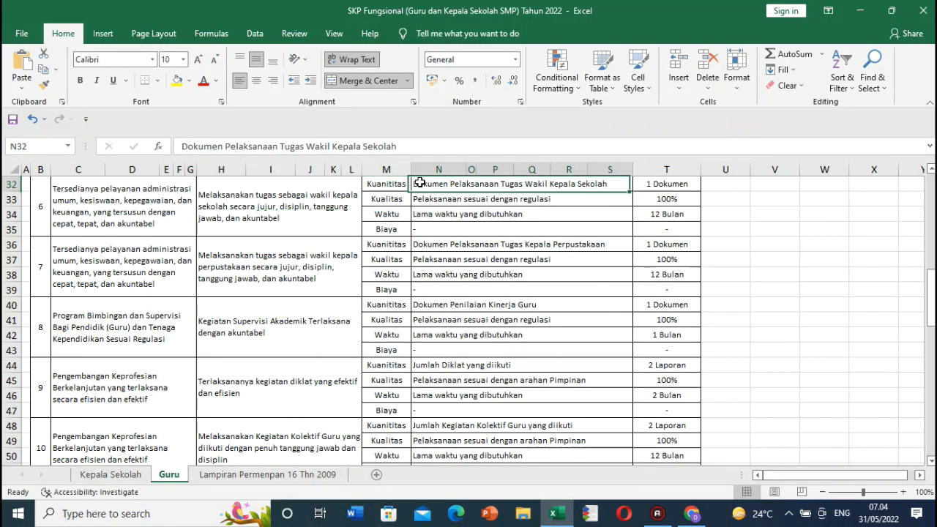
left_click_drag(183, 146, 451, 148)
key("ctrl+c")
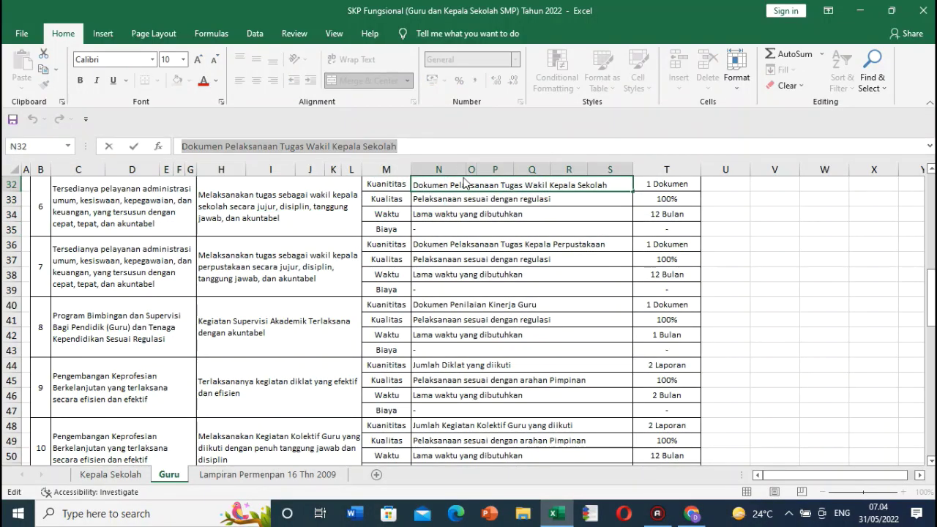
left_click(692, 513)
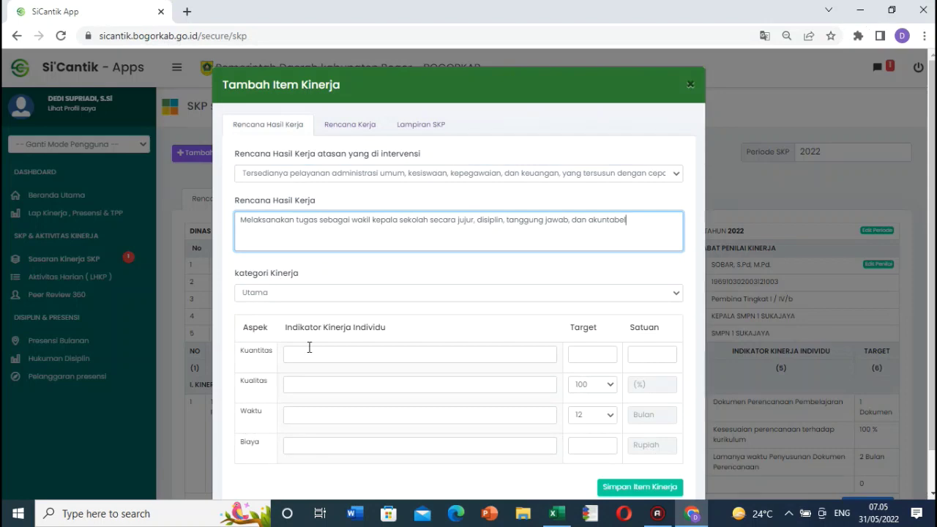
left_click(317, 355)
key("ctrl+v")
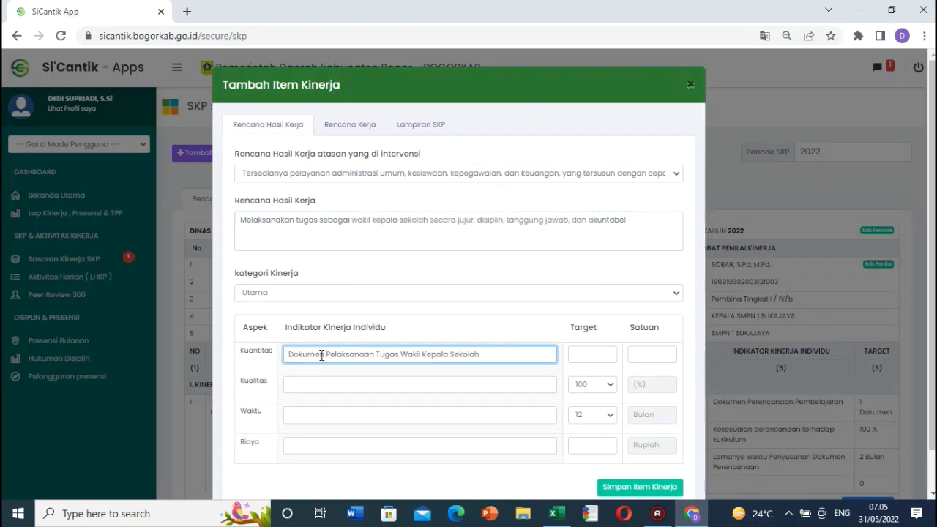
Step: Copy the N33 text into the Kualitas indicator field
left_click(692, 513)
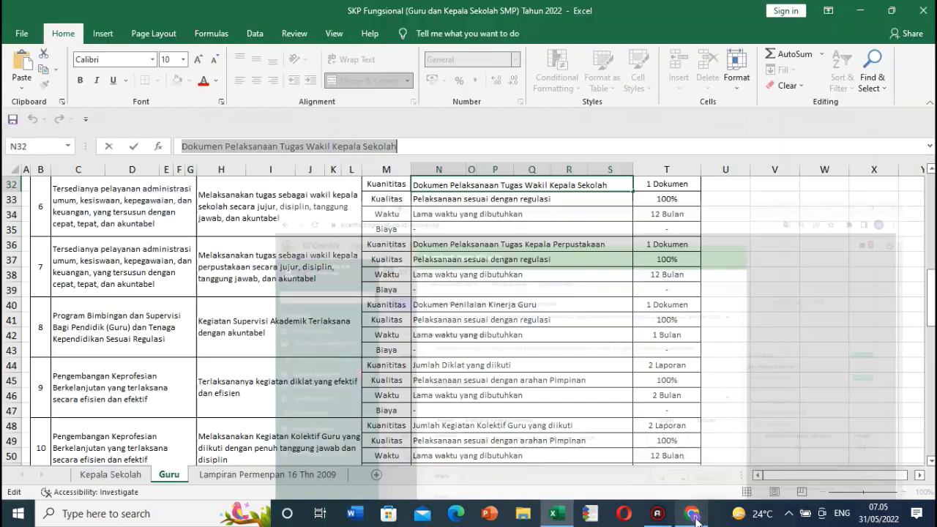
left_click(571, 198)
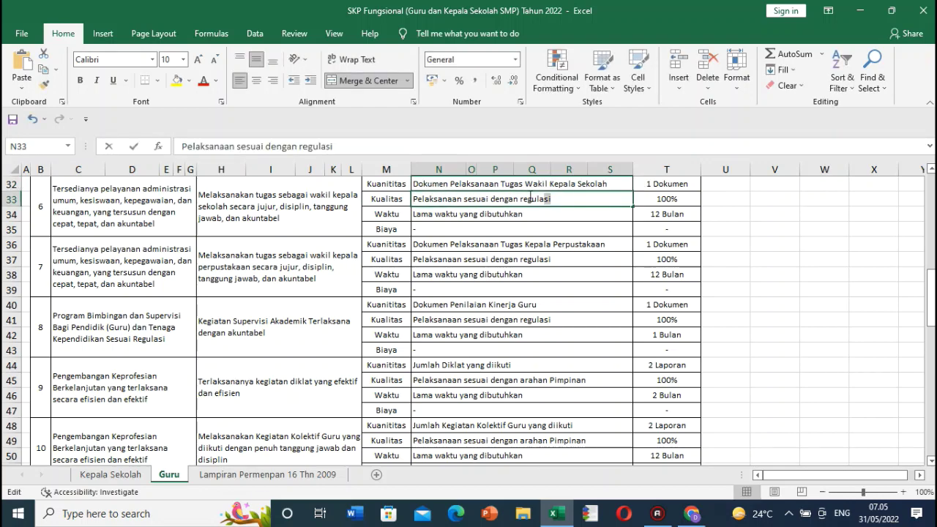
double_click(564, 198)
left_click_drag(564, 198, 403, 205)
key("ctrl+c")
left_click(692, 513)
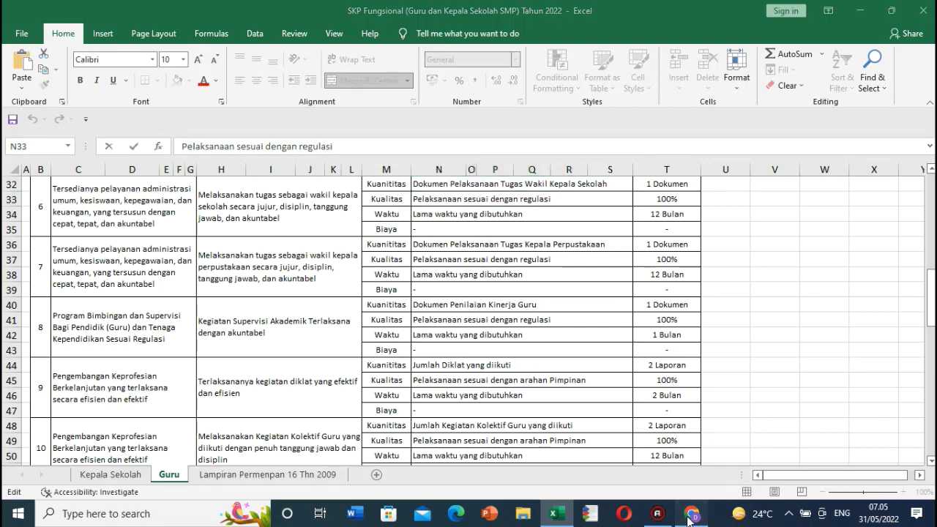
left_click(366, 384)
key("ctrl+v")
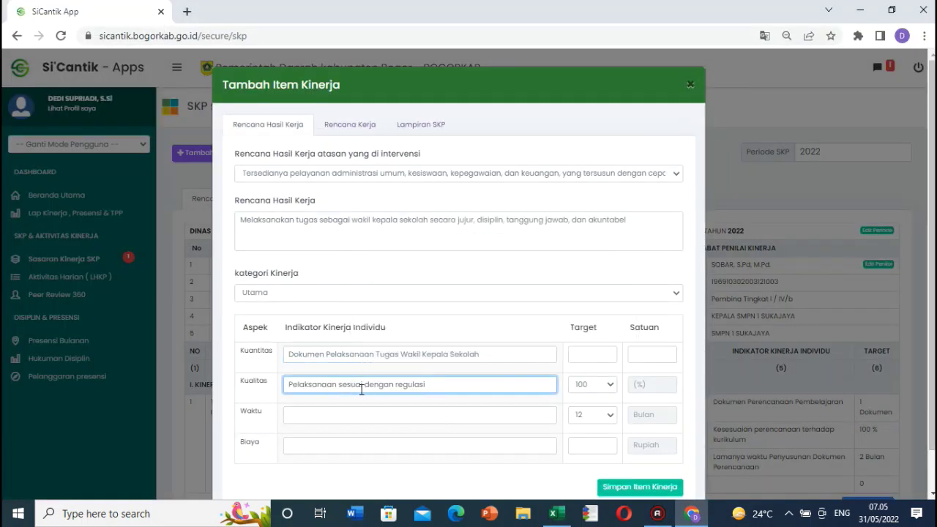
Step: Set target 1 Dokumen, Waktu 'Lama waktu yang dibutuhkan' at 12 months, and save the item
left_click(594, 353)
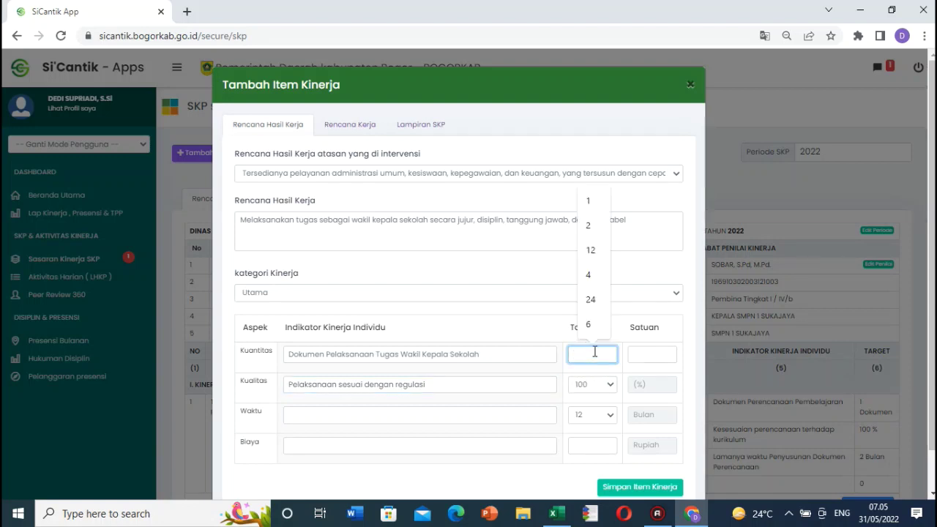
type("1")
left_click(665, 385)
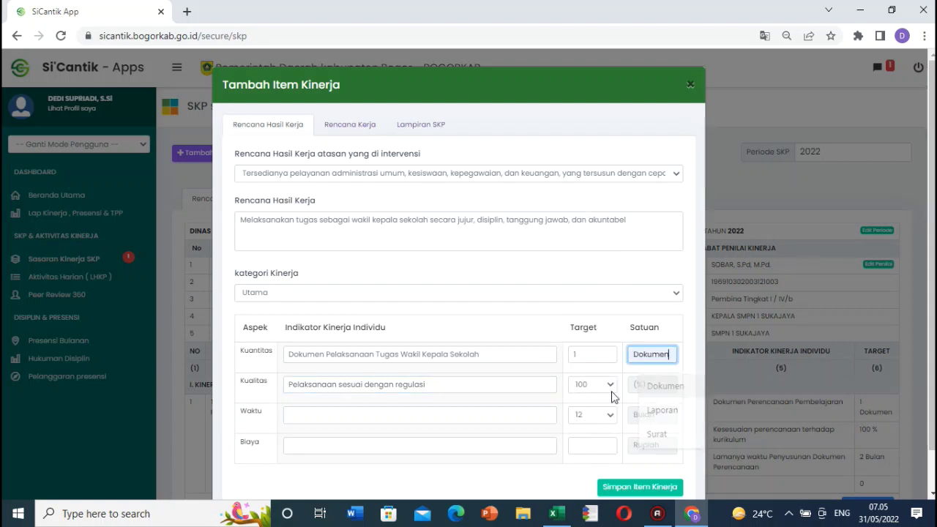
left_click(488, 414)
left_click(444, 362)
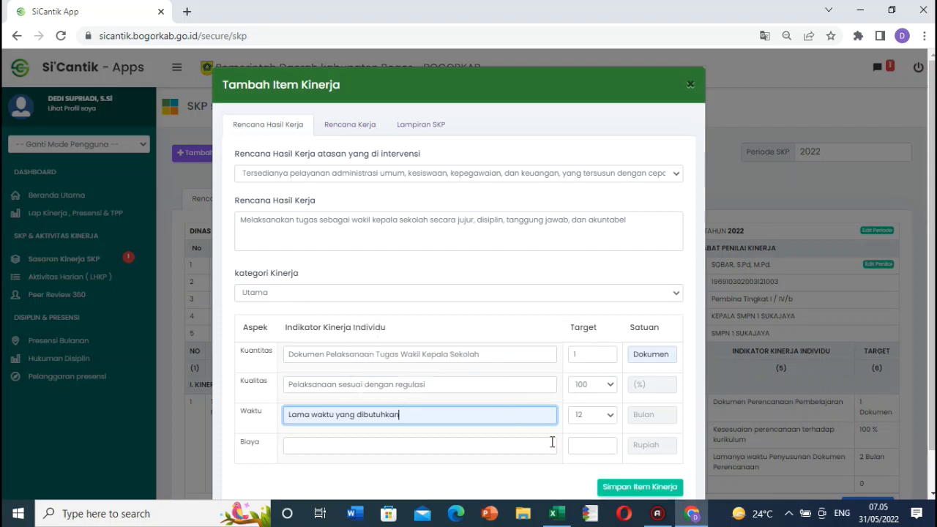
left_click(604, 415)
left_click(590, 395)
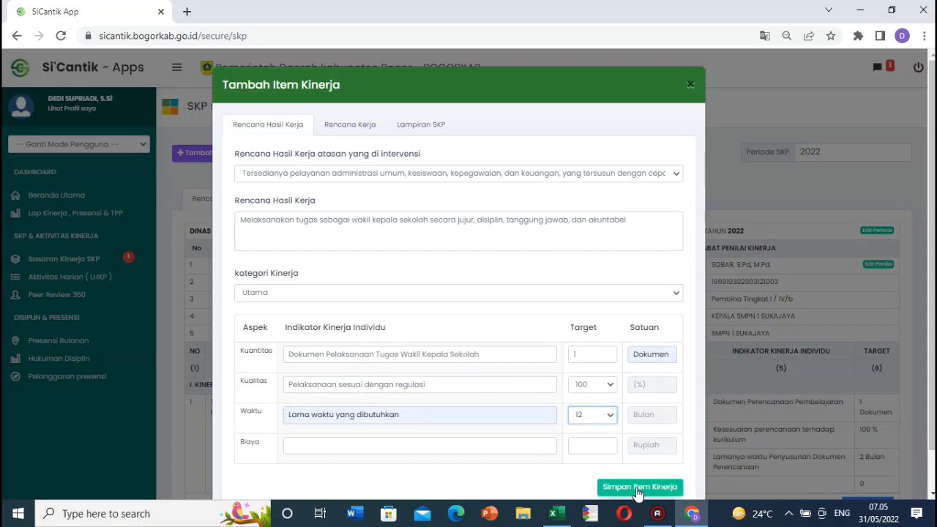
left_click(637, 489)
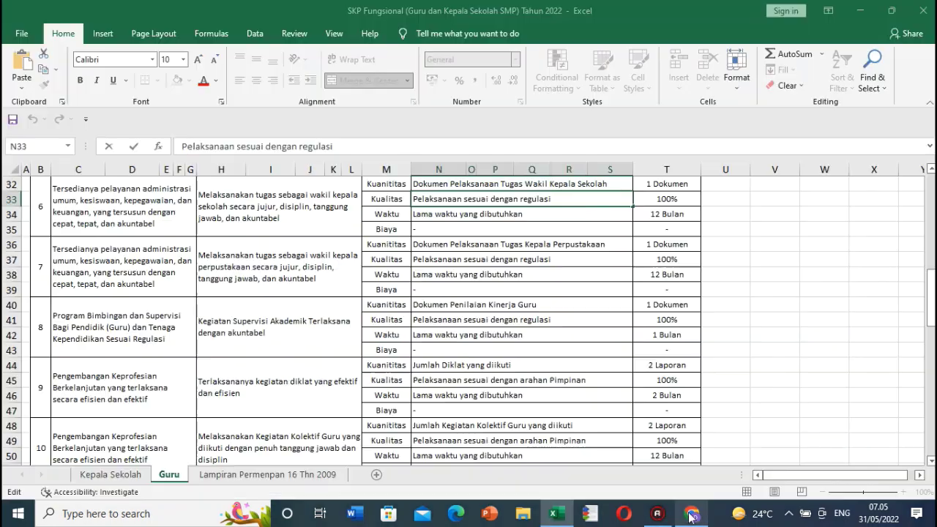
Step: Scroll to row 40 and copy 'Kegiatan Supervisi Akademik Terlaksana dengan akuntabel' from H40
left_click(692, 513)
left_click(305, 252)
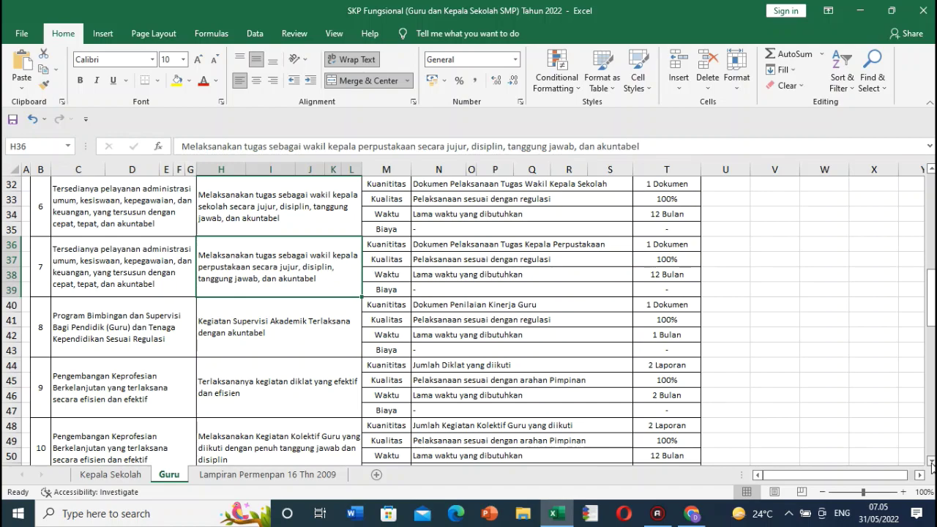
left_click(930, 462)
left_click(930, 462)
left_click(930, 462)
left_click(931, 462)
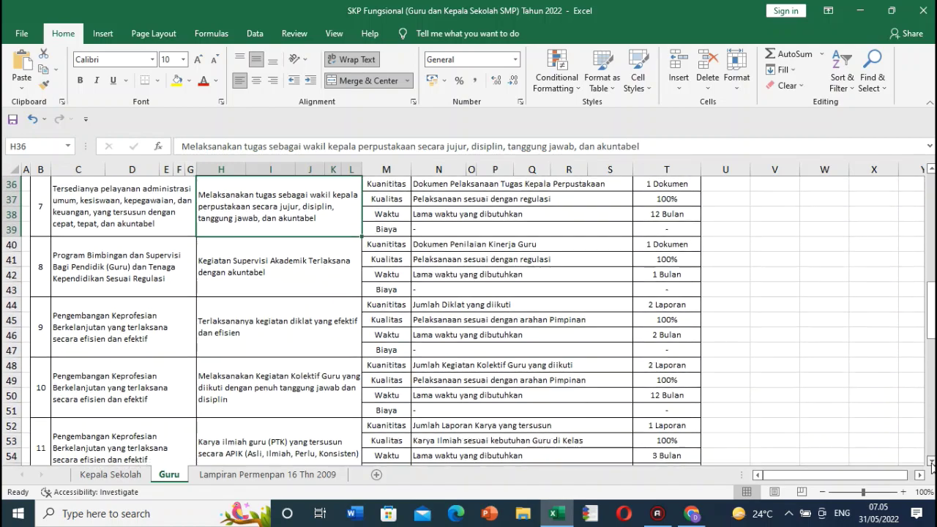
left_click(930, 462)
left_click(930, 462)
left_click(930, 462)
left_click(930, 462)
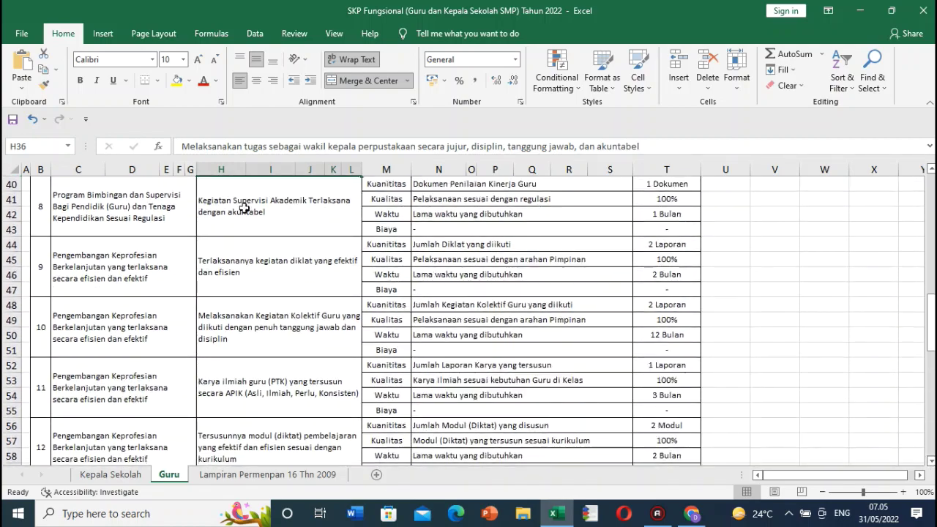
left_click(244, 208)
left_click_drag(202, 145, 443, 157)
key("ctrl+c")
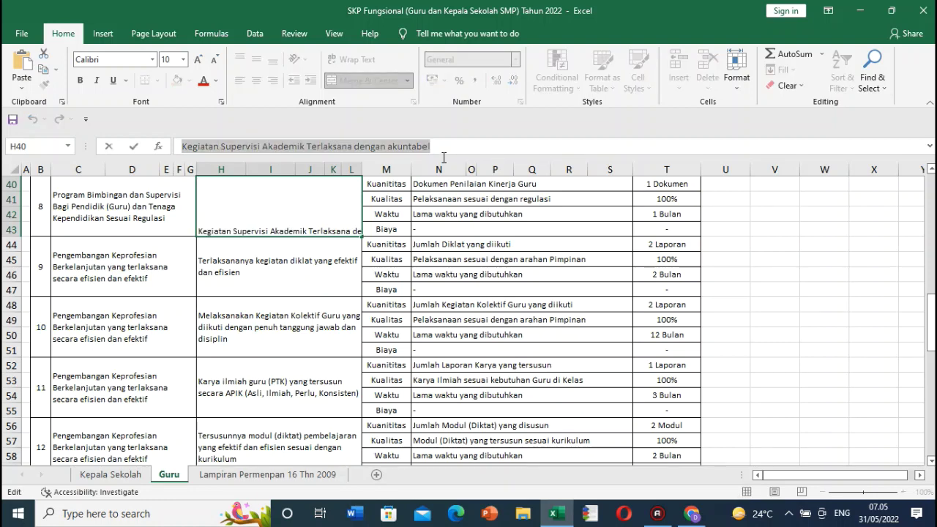
Step: Check item 8's superior plan in C40 and start a new Tambah Item Kinerja form
left_click(157, 212)
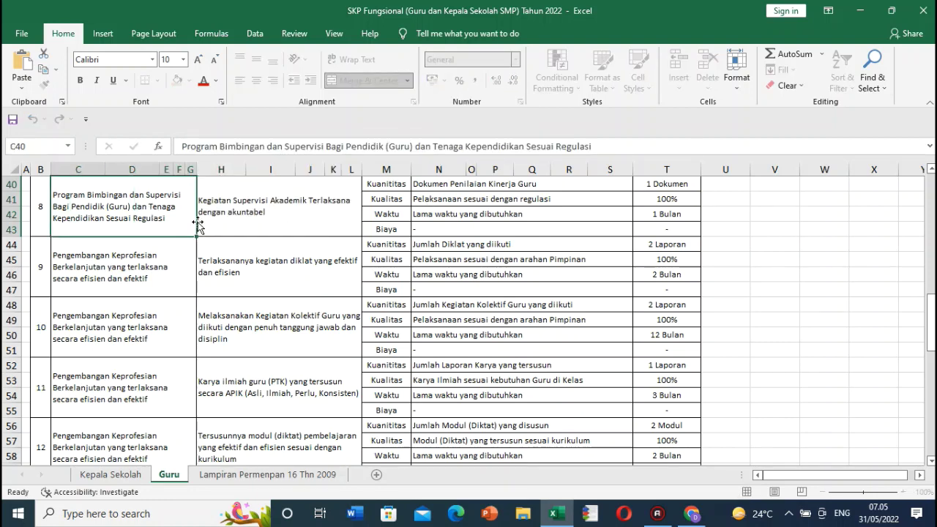
left_click(692, 514)
left_click(252, 153)
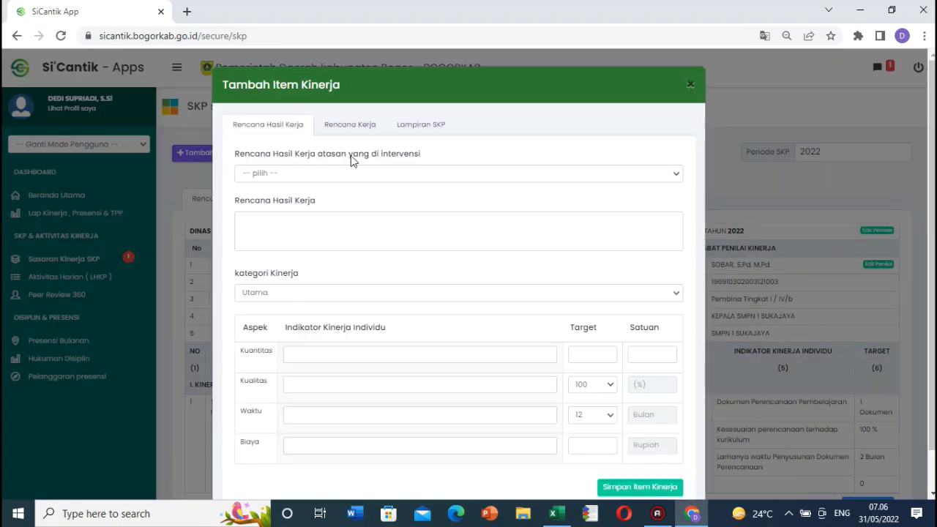
Step: Choose the guidance-and-supervision superior plan and paste the supervision work-plan sentence
left_click(382, 180)
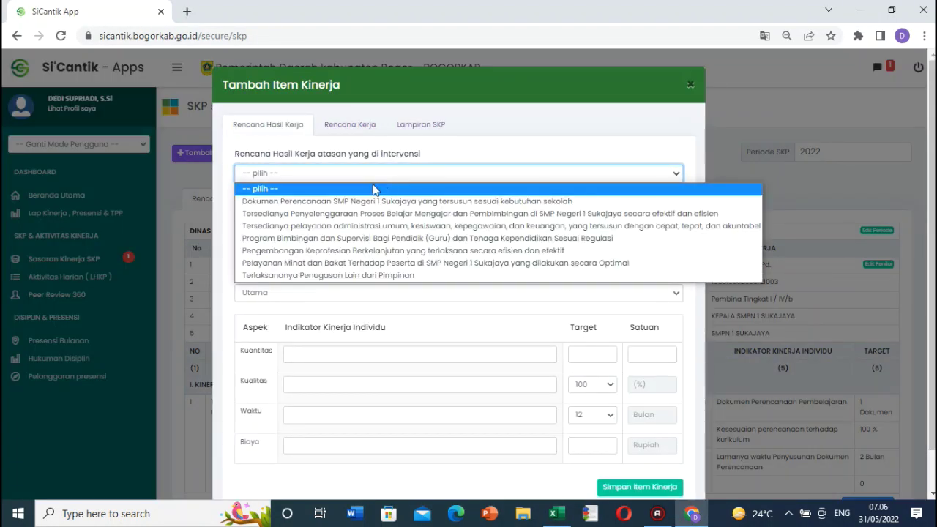
left_click(379, 242)
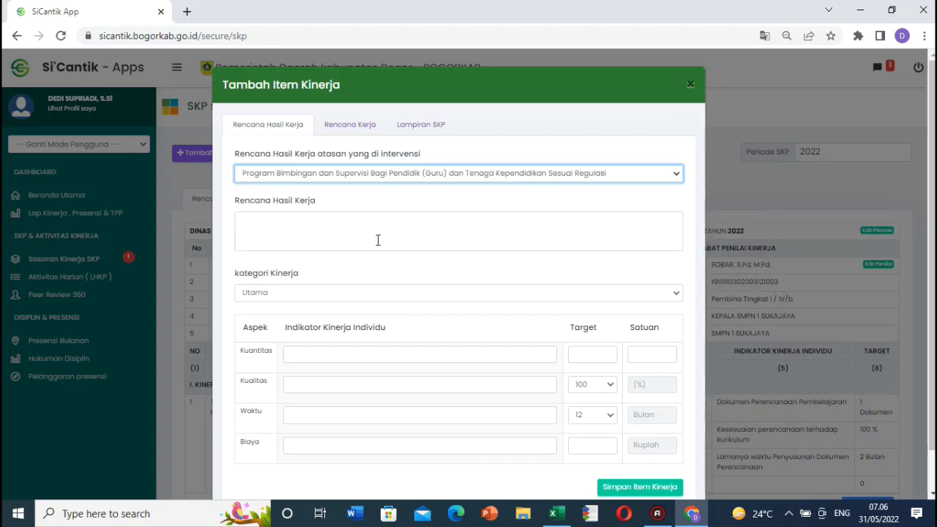
left_click(371, 232)
key("ctrl+v")
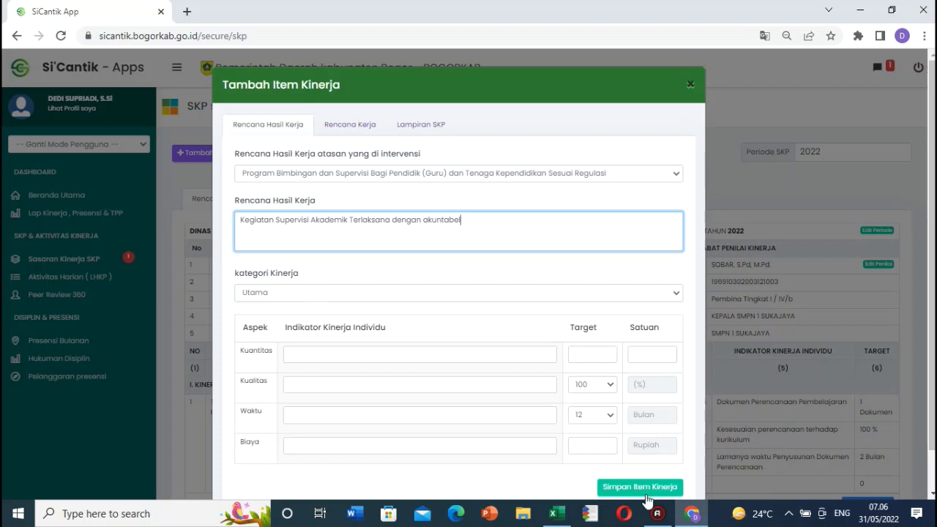
Step: Paste 'Dokumen Penilaian Kinerja Guru' from N40 as the Kuantitas indicator
left_click(692, 514)
left_click(315, 212)
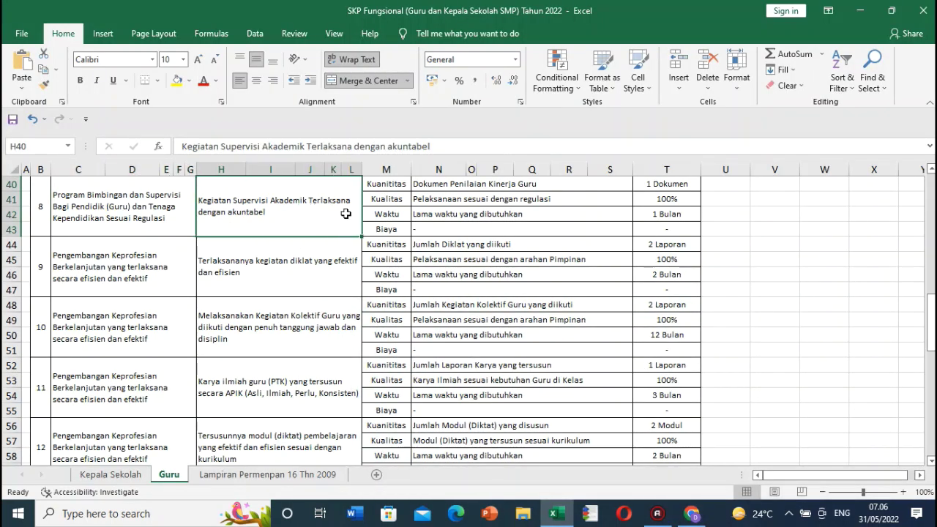
left_click(430, 184)
double_click(429, 184)
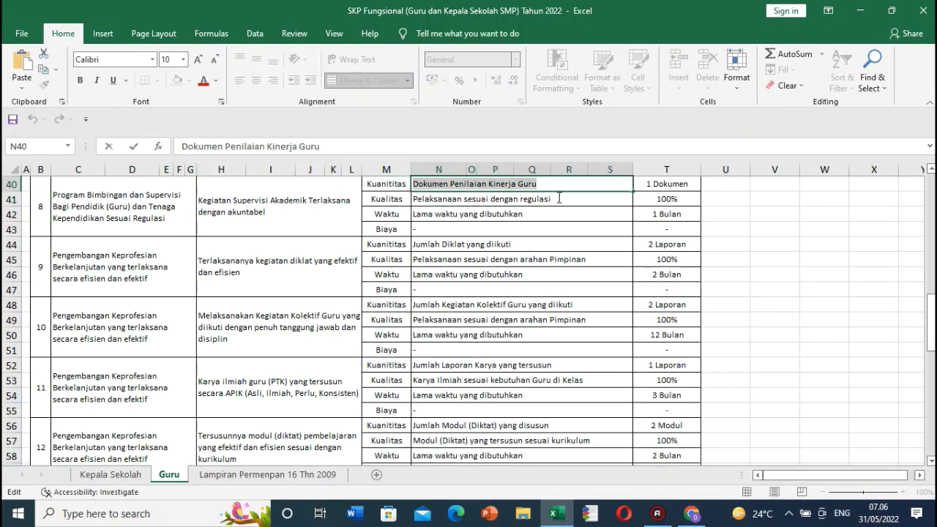
left_click(507, 203)
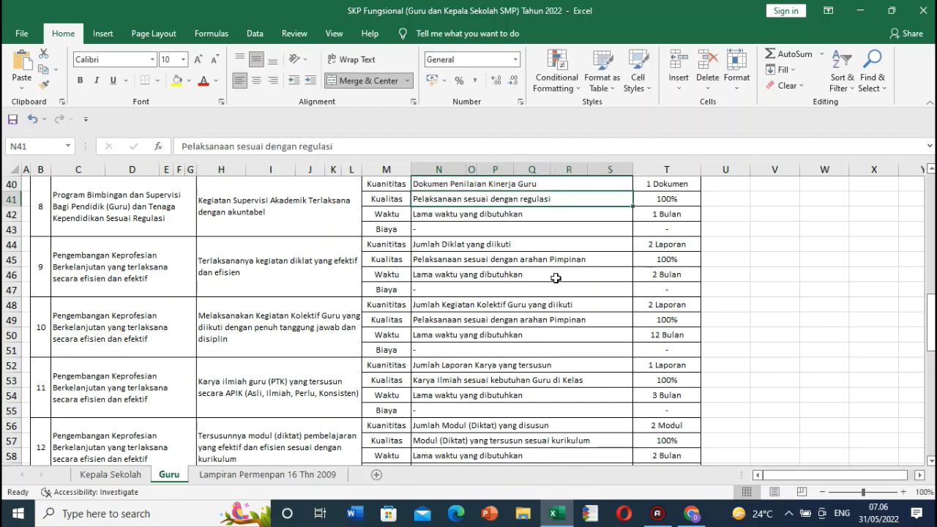
left_click(687, 514)
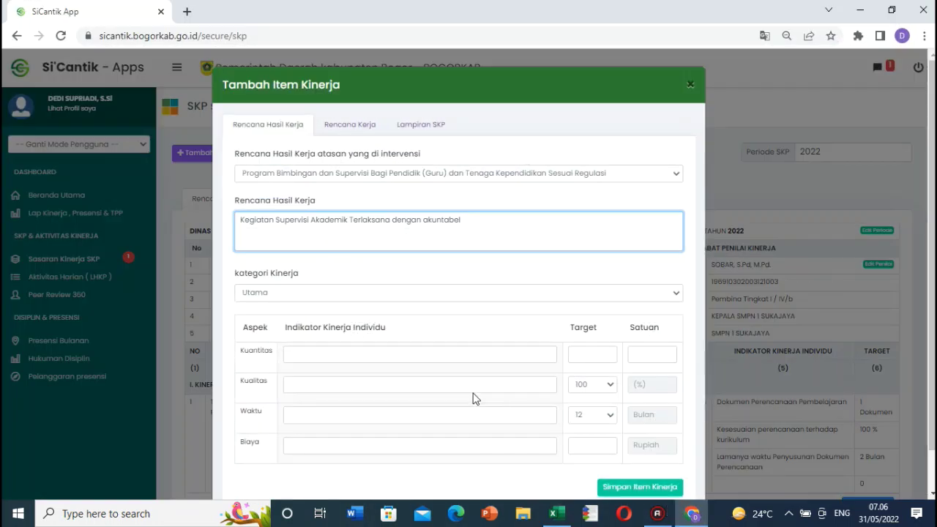
left_click(341, 351)
type("Dokumen Penilaian Kinerja Guru")
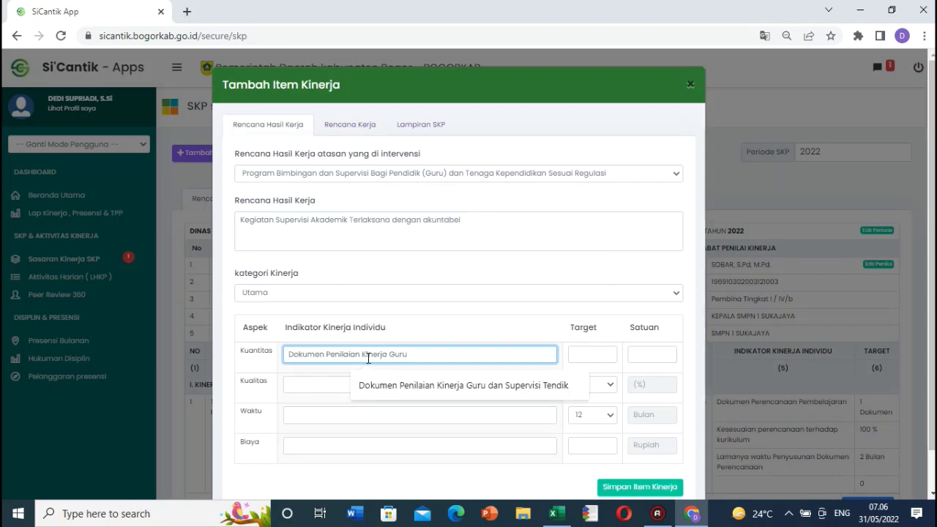
Step: Set Kualitas to 'Pelaksanaan sesuai dengan regulasi' and Waktu to 'Lama waktu yang dibutuhkan'
key("alt+Tab")
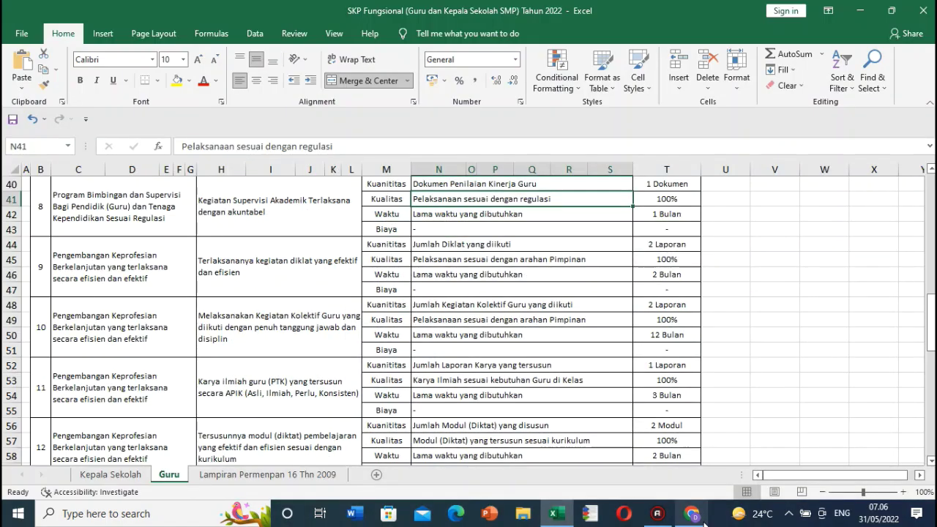
double_click(554, 198)
left_click_drag(553, 199, 412, 199)
key("ctrl+c")
key("alt+Tab")
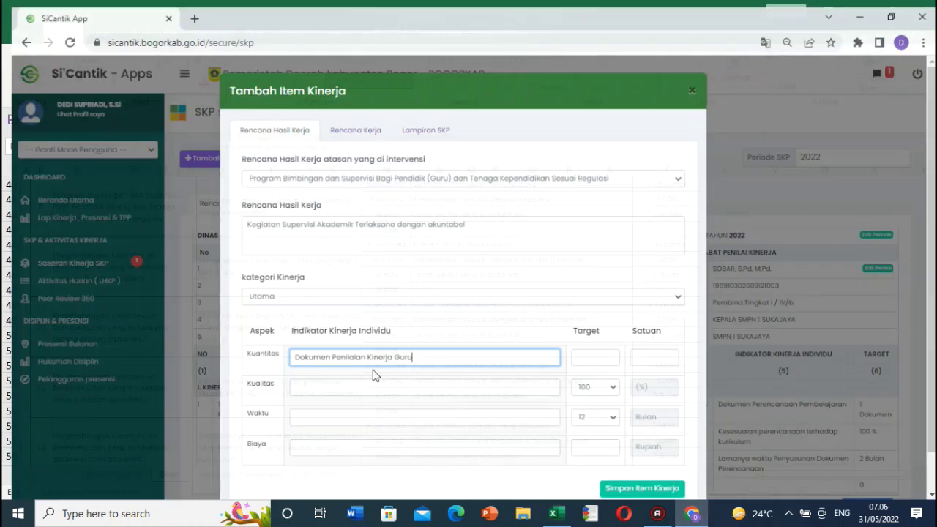
left_click(362, 388)
key("ctrl+v")
left_click(349, 415)
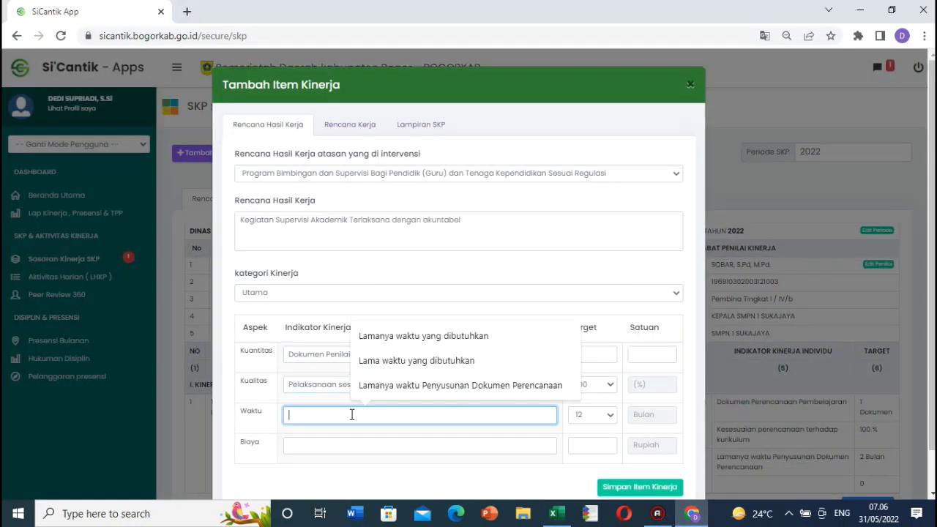
left_click(409, 361)
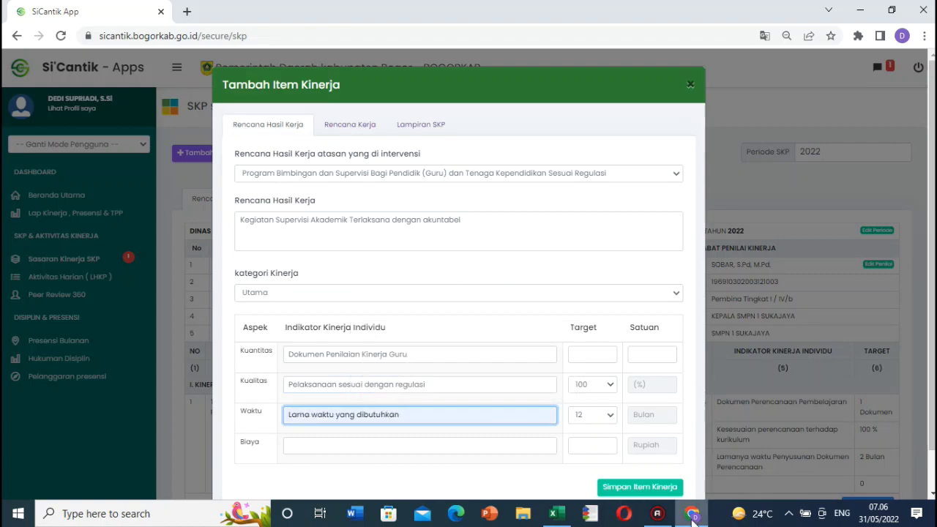
Step: Set the Kuantitas target to 1 Dokumen and save the supervision item
key("alt+Tab")
left_click(592, 353)
type("1")
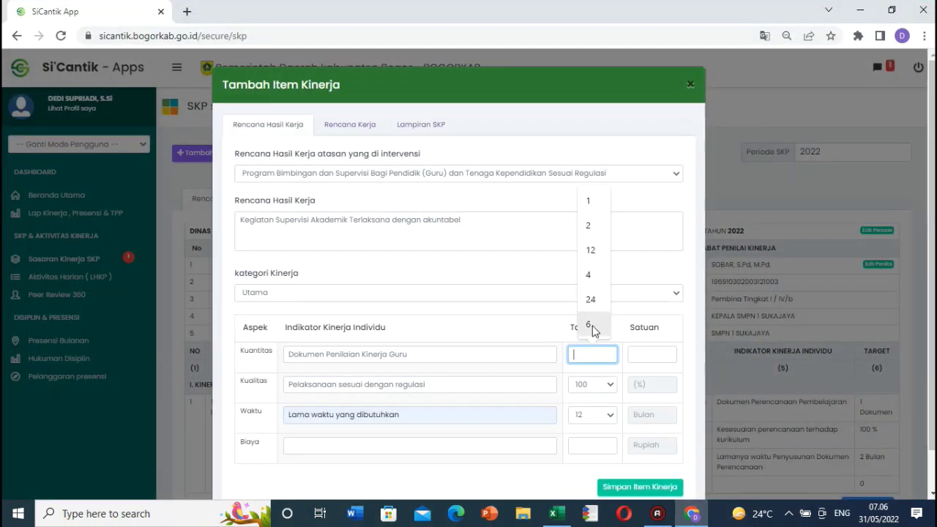
left_click(666, 352)
type("Dokumen")
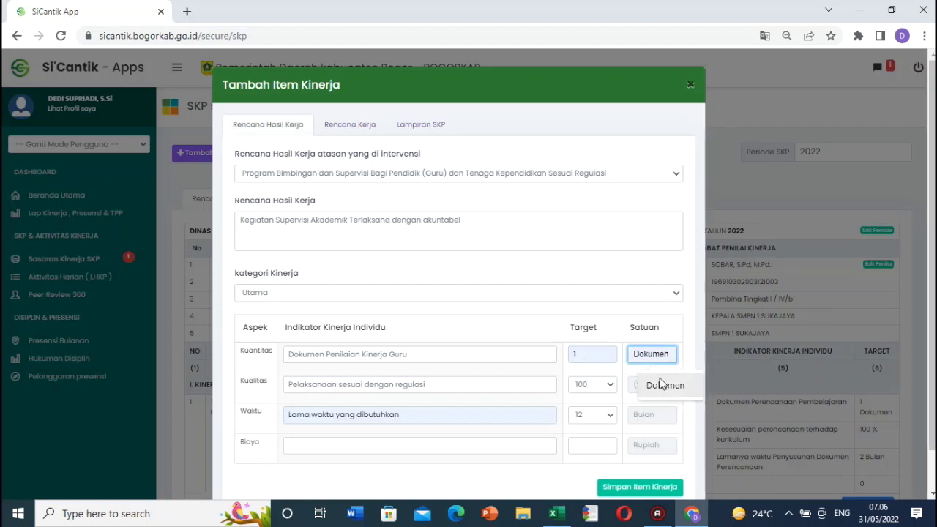
left_click(660, 385)
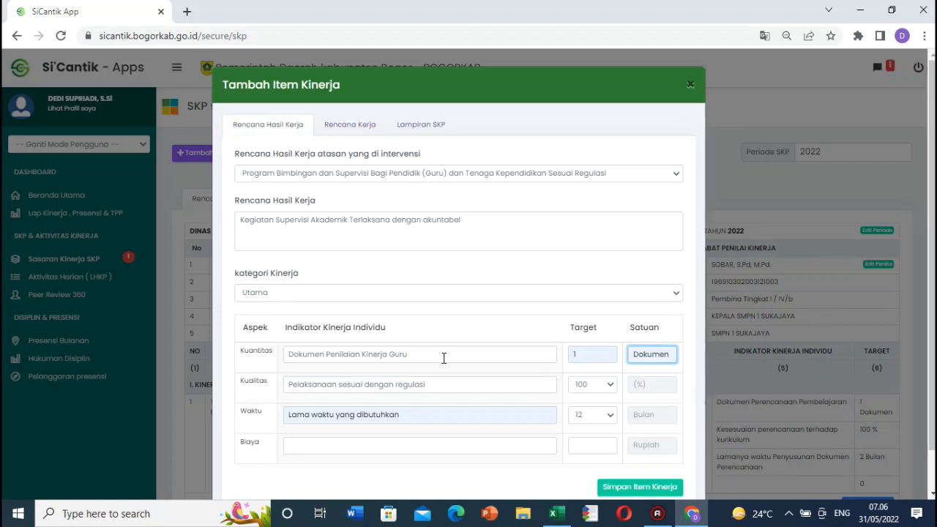
left_click(477, 218)
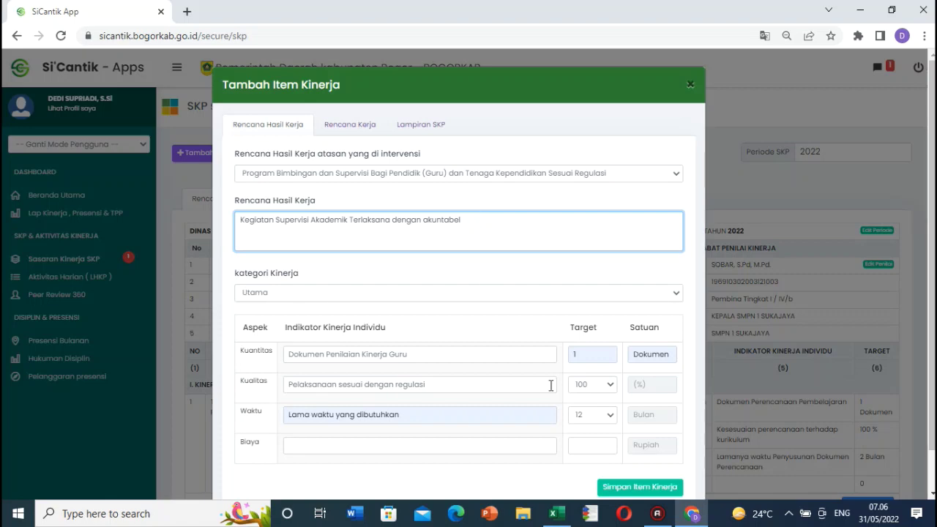
left_click(659, 490)
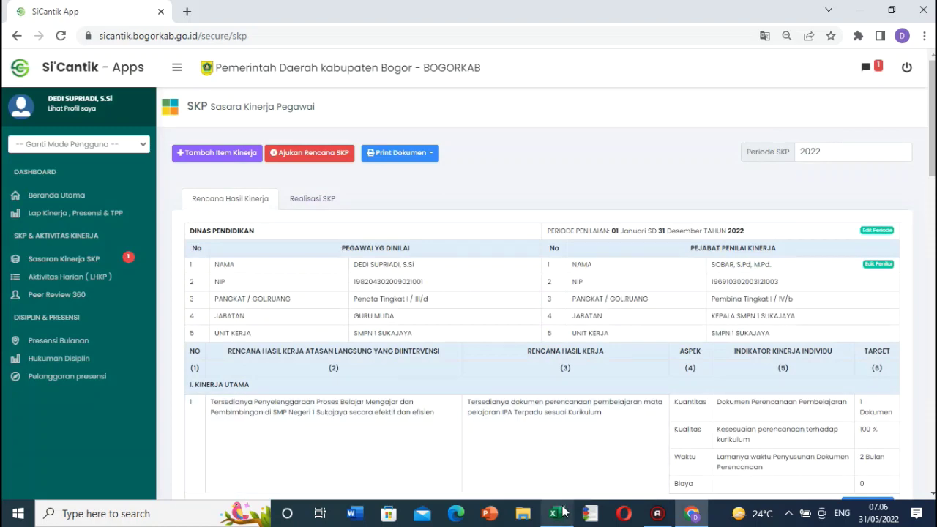
Step: Copy item 9's work plan 'Terlaksananya kegiatan diklat yang efektif dan efisien' from cell H44
left_click(557, 512)
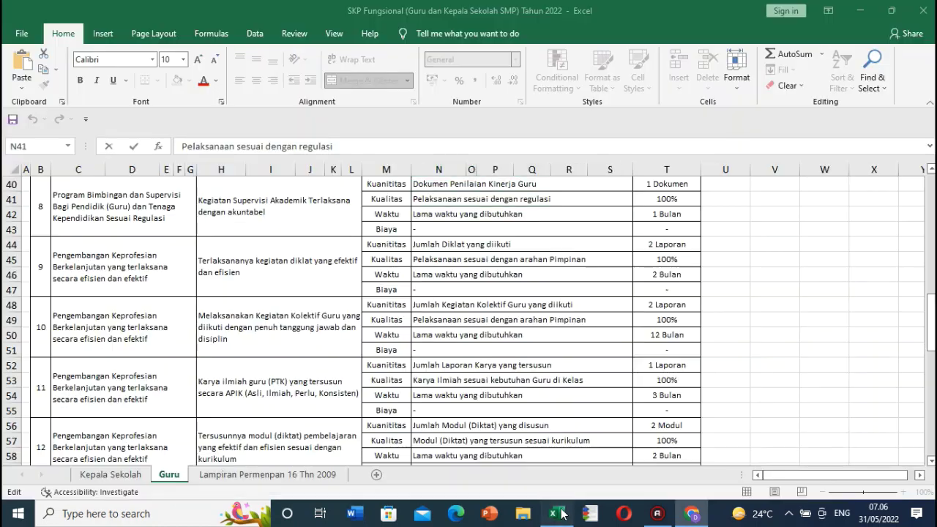
left_click(240, 265)
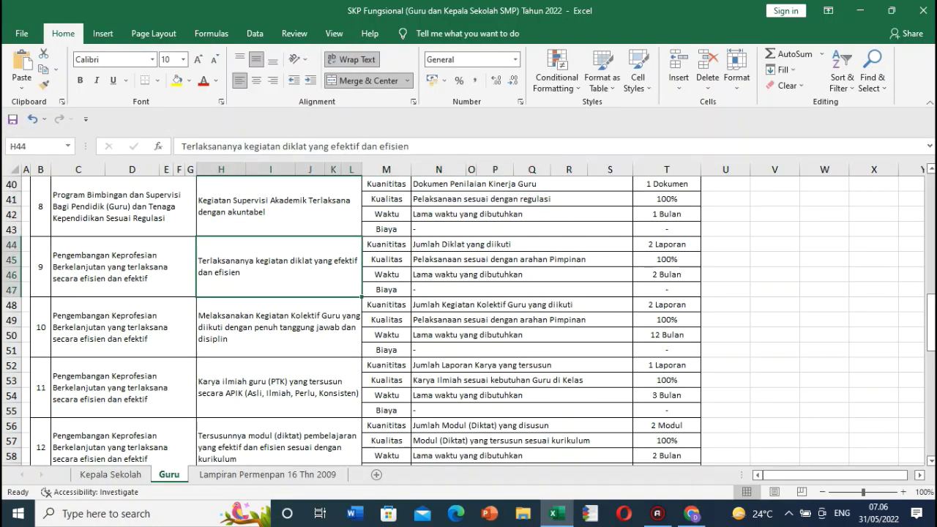
scroll(288, 304, "down", 2)
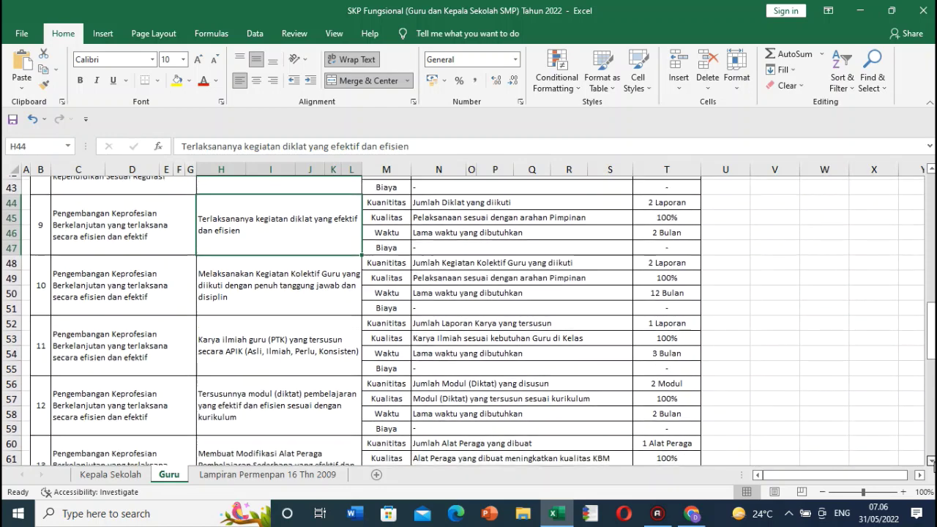
left_click(158, 215)
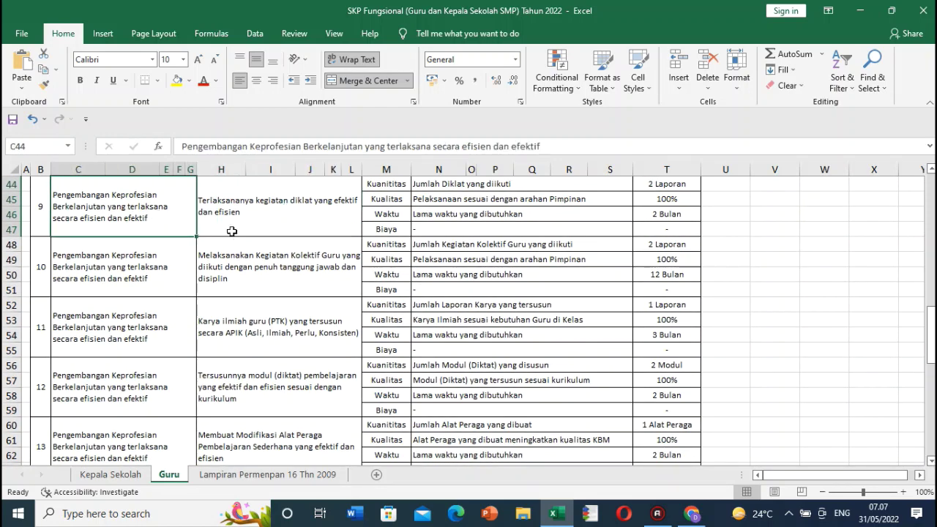
left_click(269, 202)
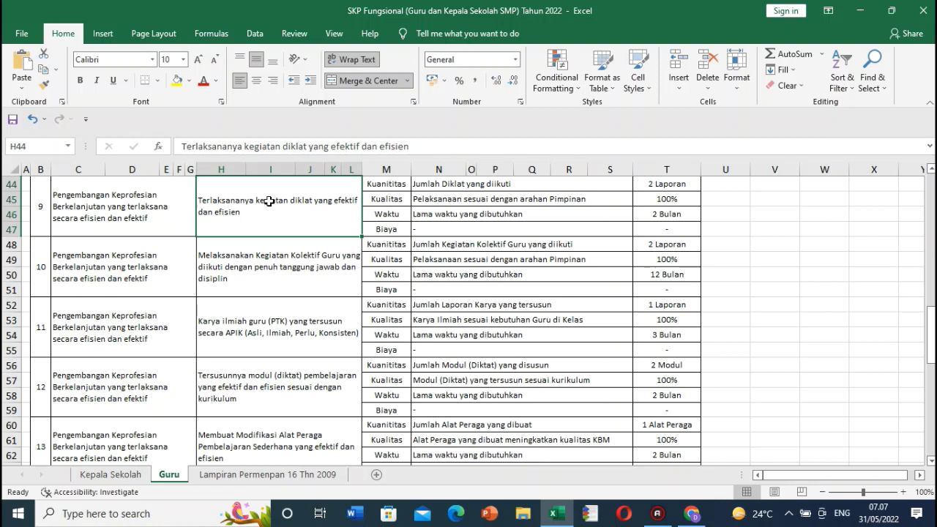
left_click_drag(183, 145, 429, 148)
key("ctrl+c")
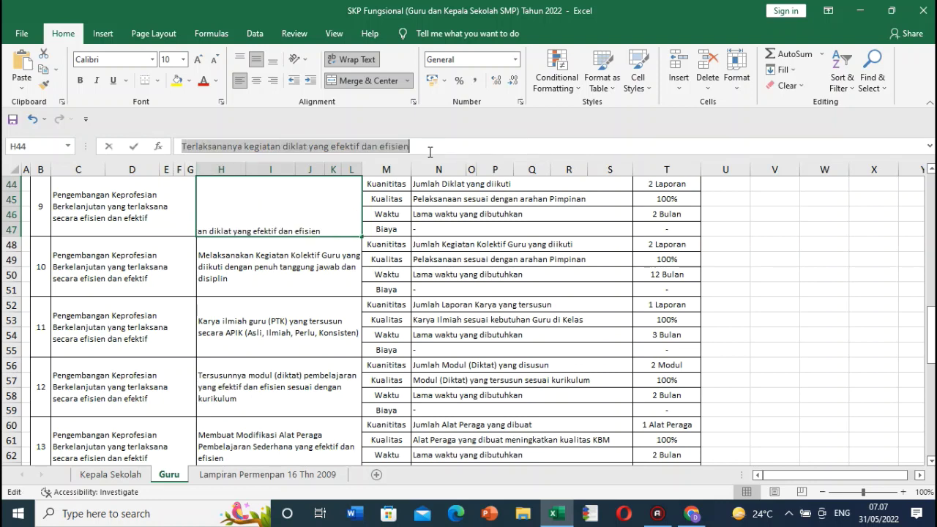
left_click(237, 215)
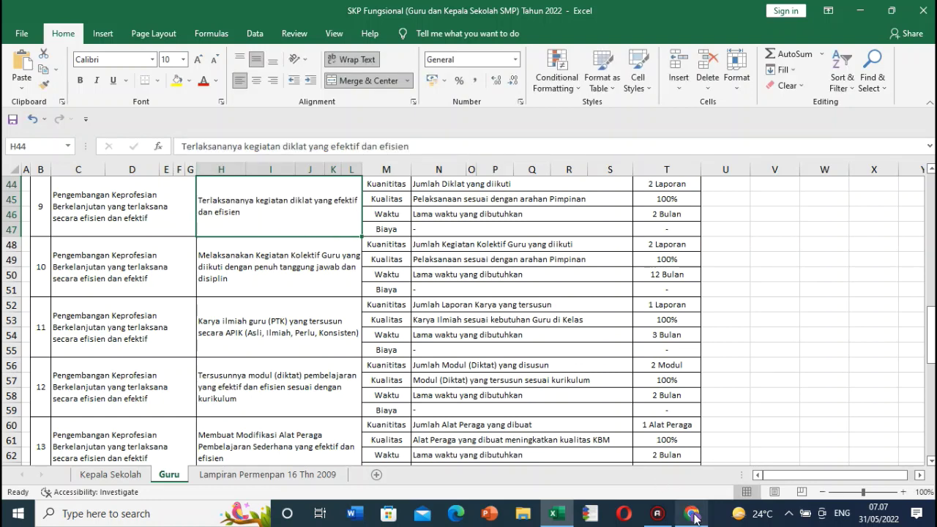
left_click(691, 513)
Step: Start a new item under the continuing professional development plan and paste the diklat work plan
left_click(224, 152)
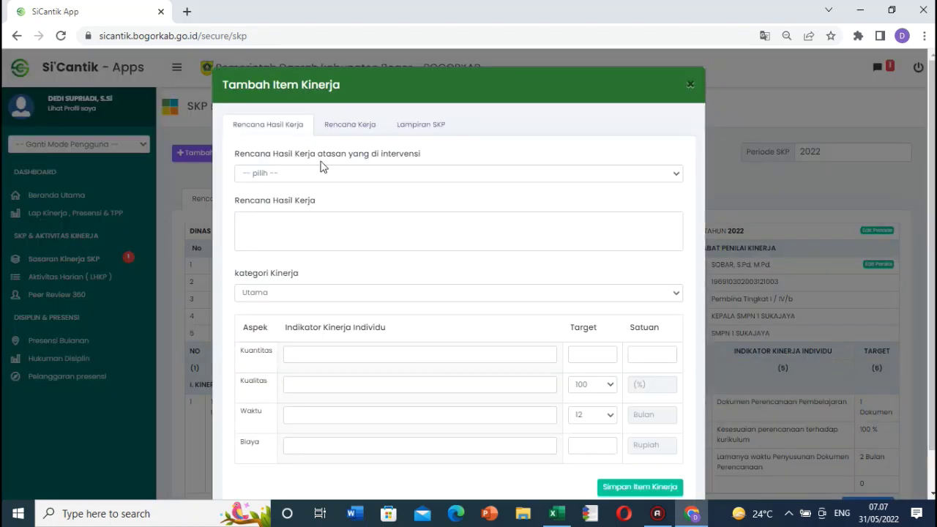
left_click(345, 176)
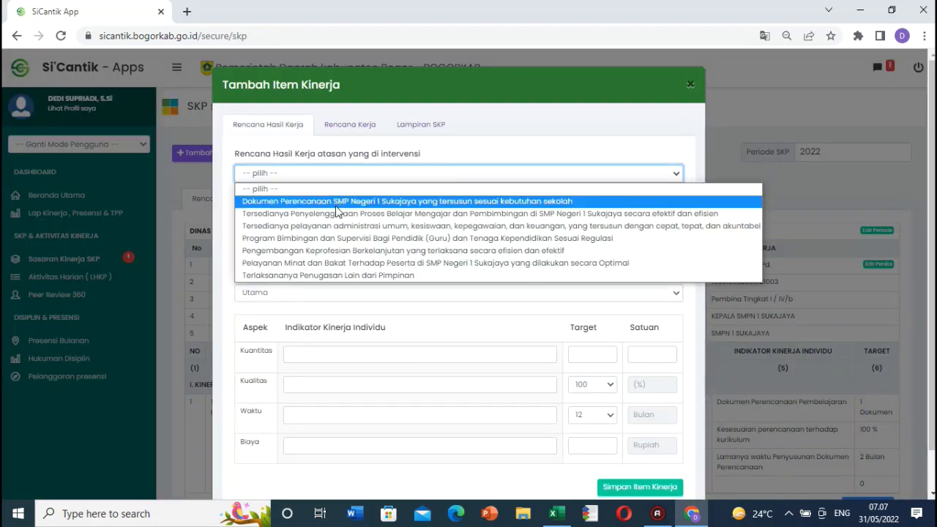
left_click(357, 251)
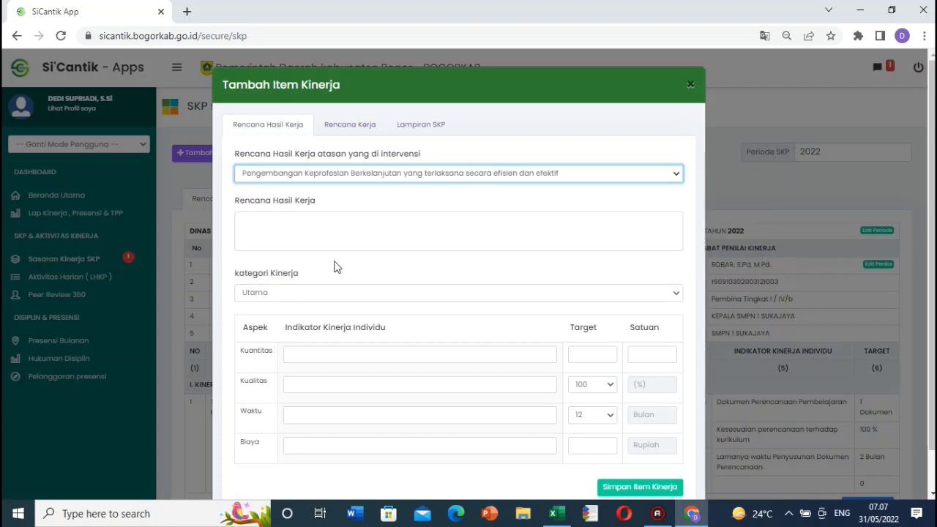
left_click(274, 221)
key("ctrl+v")
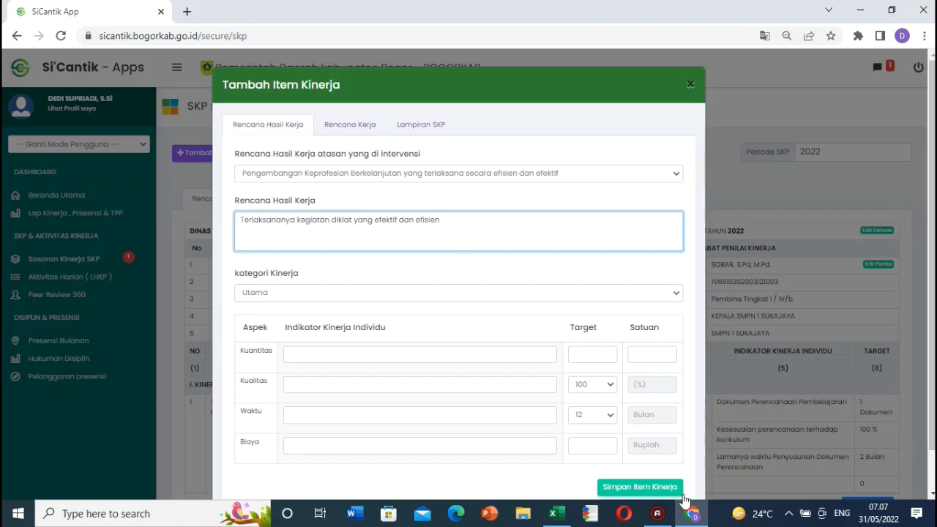
Step: Keep category Utama and paste 'Jumlah Diklat yang diikuti' from N44 as the Kuantitas indicator
left_click(554, 514)
left_click(419, 189)
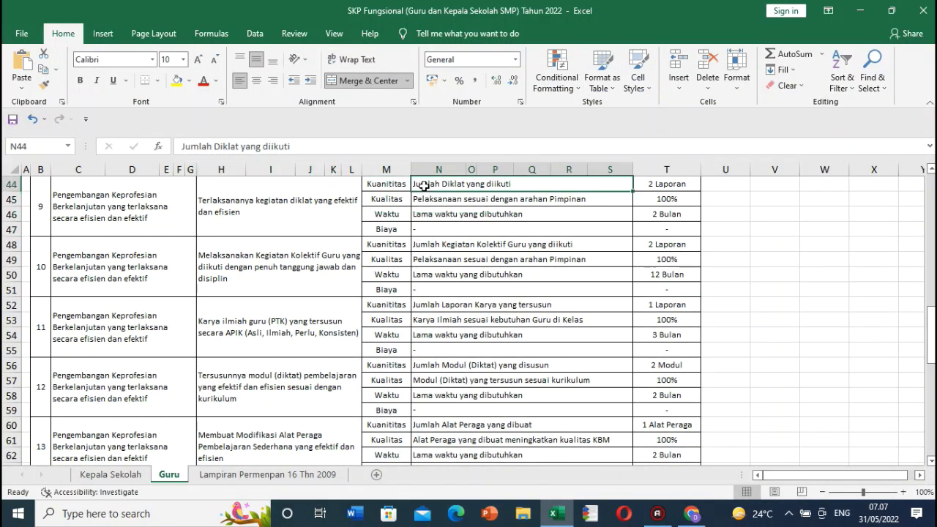
left_click_drag(334, 145, 162, 145)
key("ctrl+c")
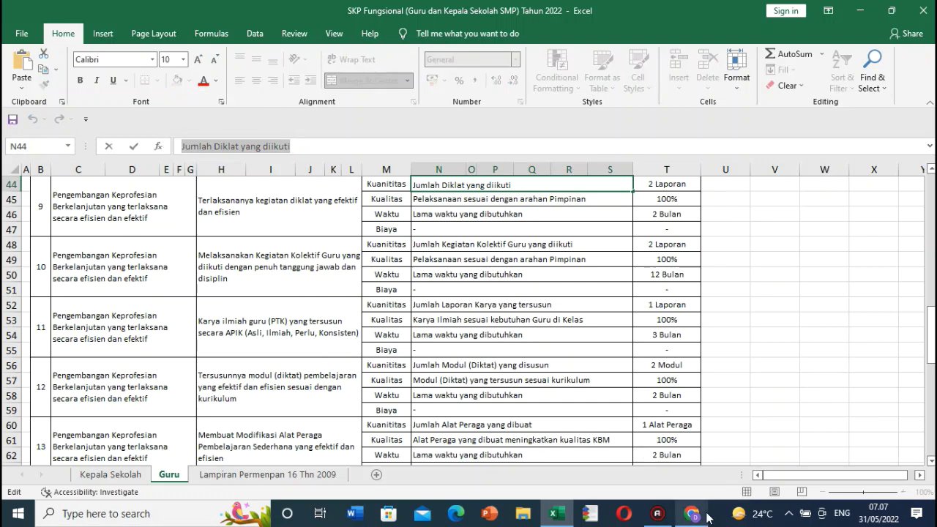
left_click(691, 513)
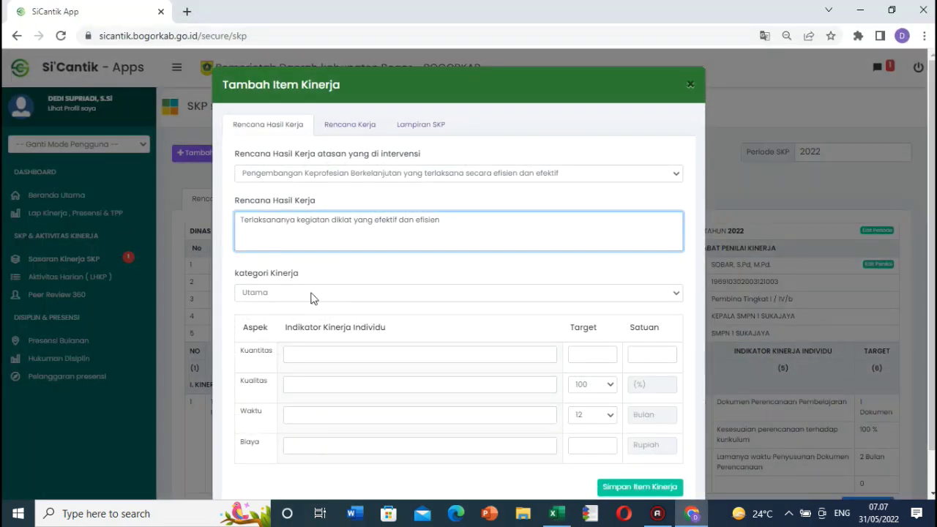
left_click(311, 293)
left_click(277, 310)
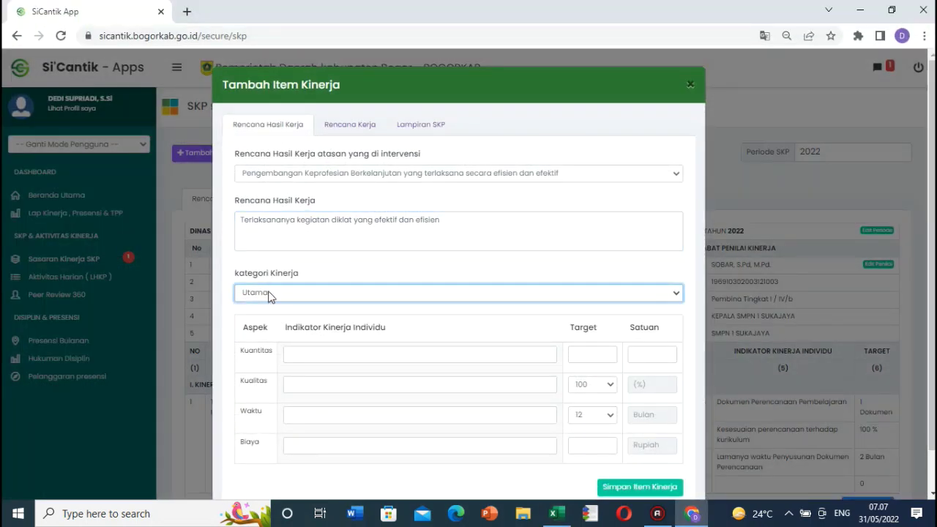
left_click(321, 355)
key("ctrl+v")
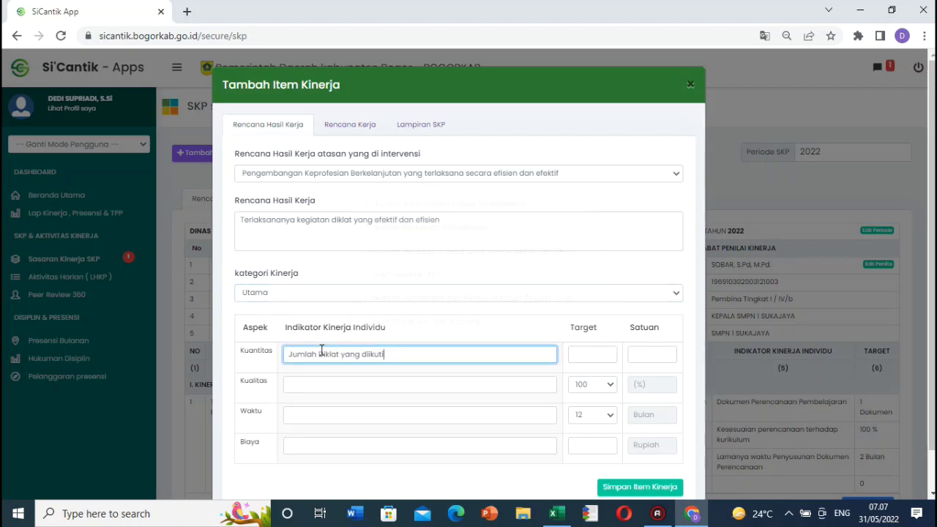
Step: Paste the Kualitas indicator from N45 and set Waktu to 'Lamanya waktu yang dibutuhkan'
key("alt+Tab")
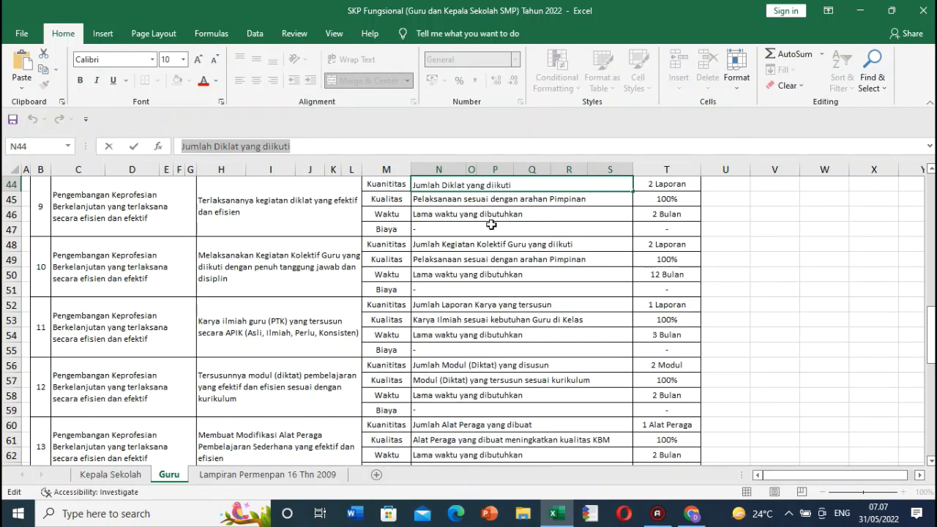
left_click(503, 202)
left_click_drag(394, 146, 182, 146)
key("ctrl+c")
left_click(693, 514)
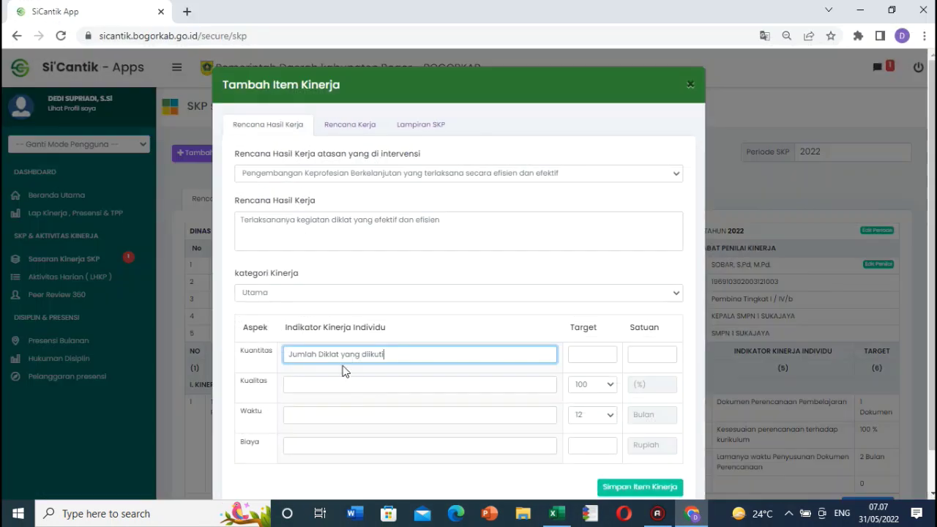
left_click(314, 385)
key("ctrl+v")
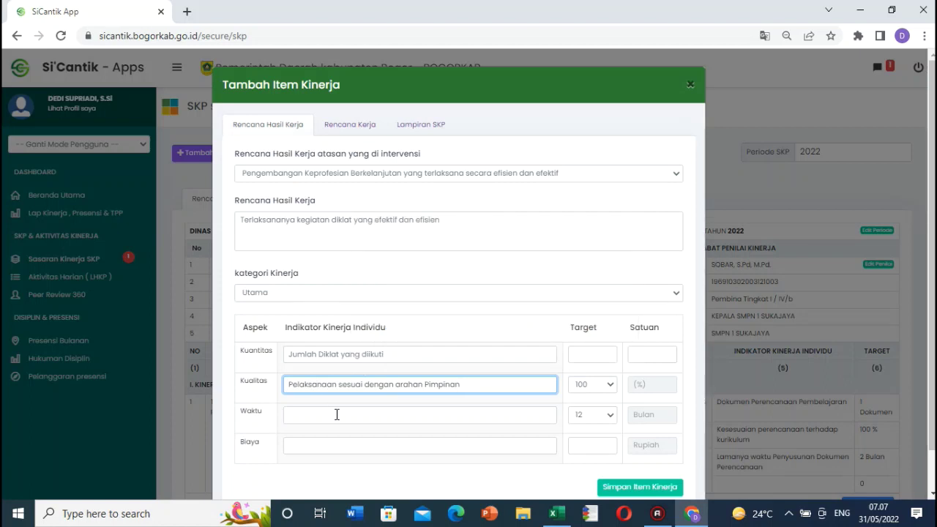
left_click(337, 414)
left_click(392, 338)
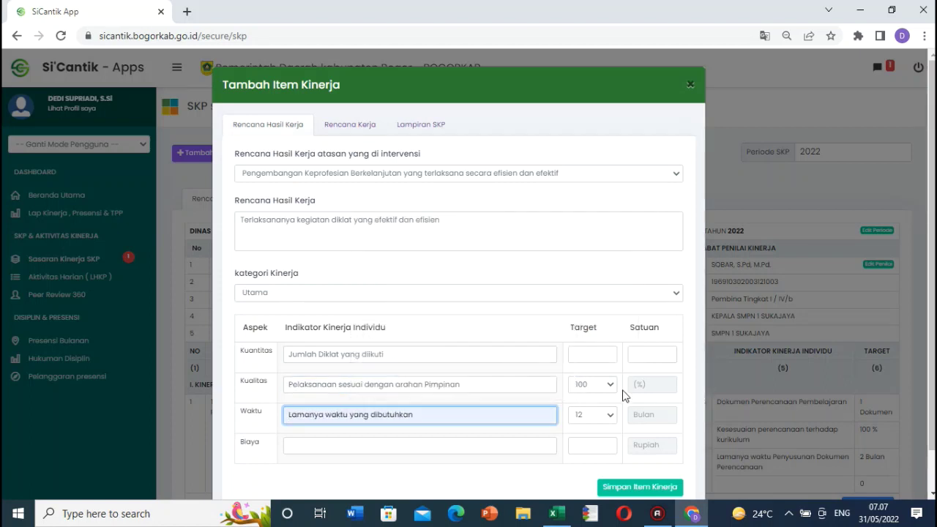
Step: Set targets to 2 Laporan and 2 months, then save the diklat item
left_click(607, 359)
type("2")
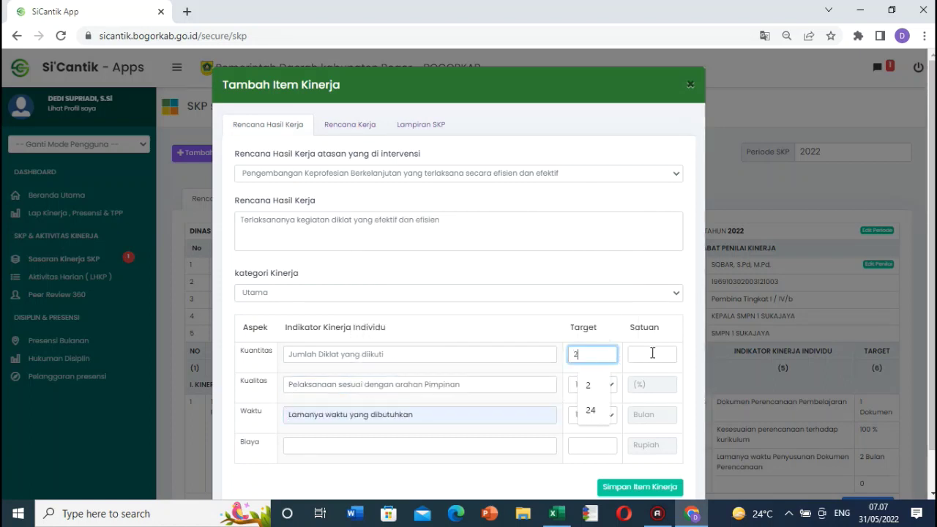
left_click(652, 353)
type("l")
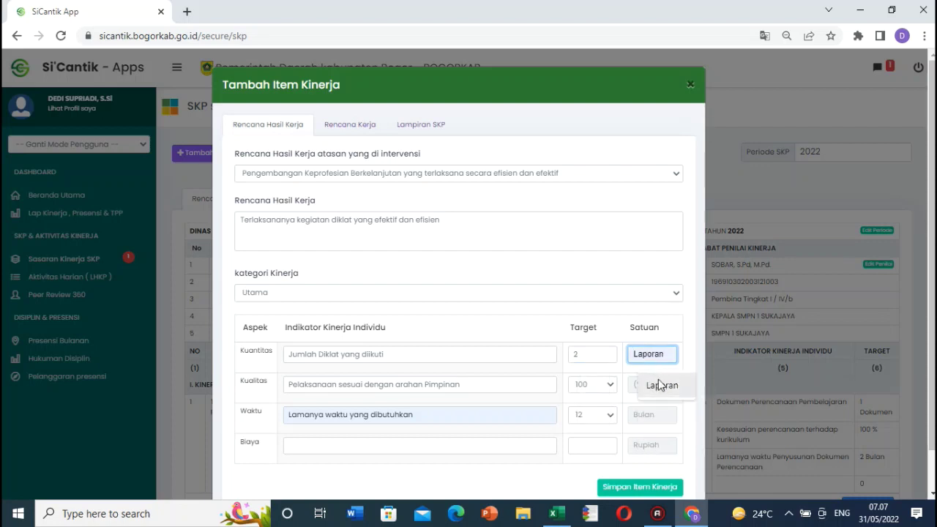
left_click(661, 385)
left_click(607, 415)
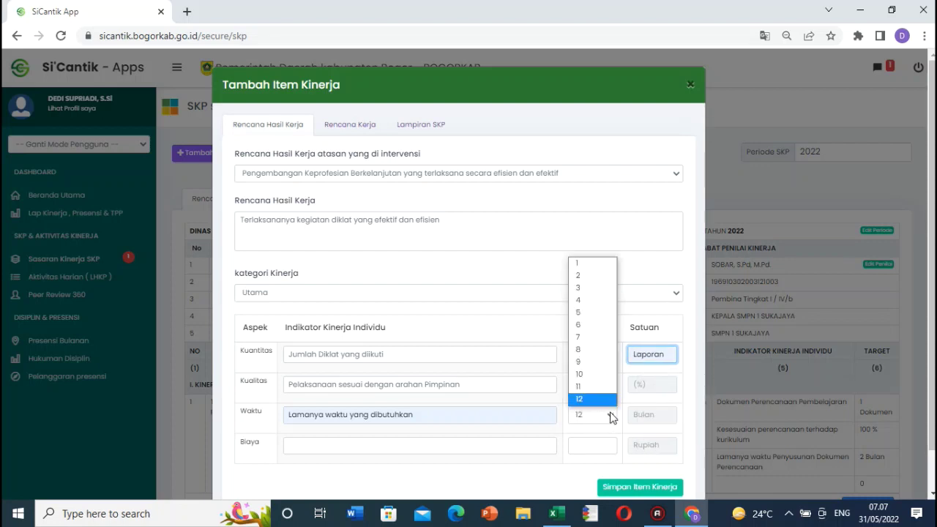
left_click(575, 282)
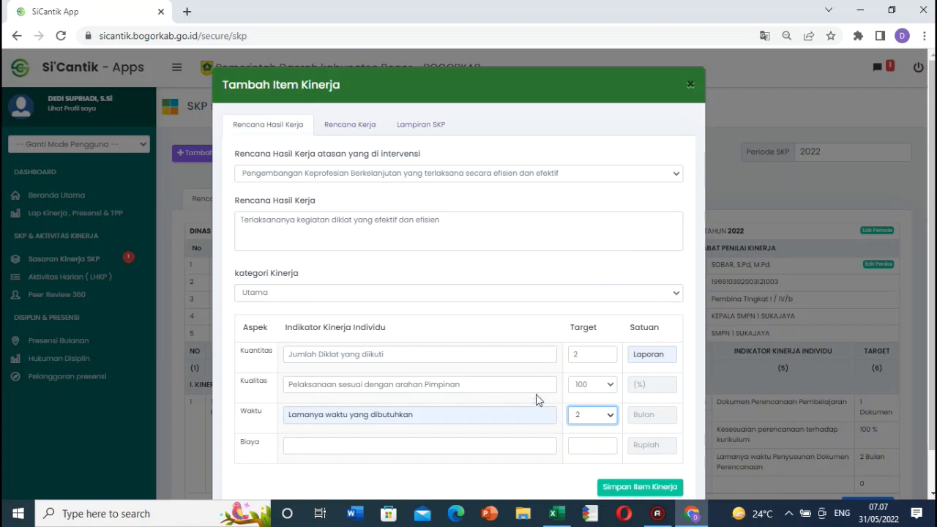
left_click(623, 488)
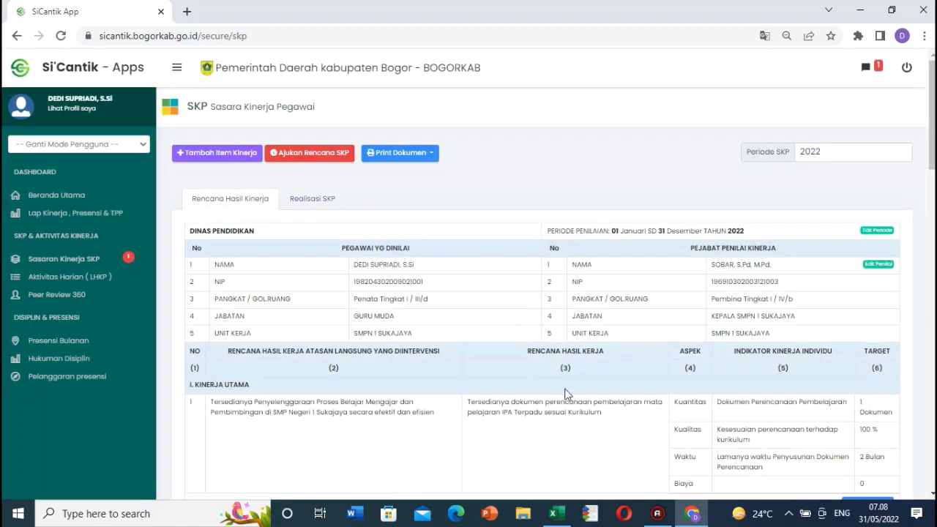
Step: Copy item 10's Rencana Hasil Kerja text from cell H48
key("alt+Tab")
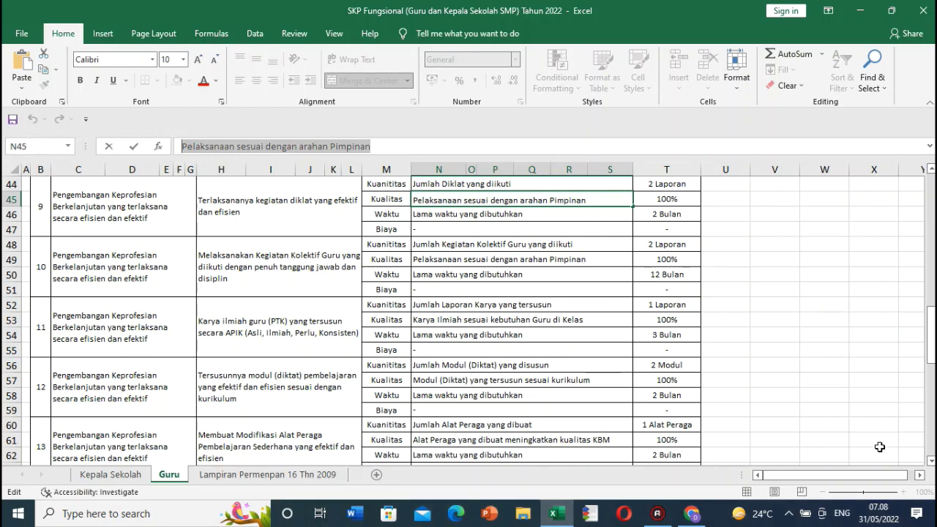
left_click(931, 461)
left_click(931, 461)
left_click(931, 460)
left_click(931, 460)
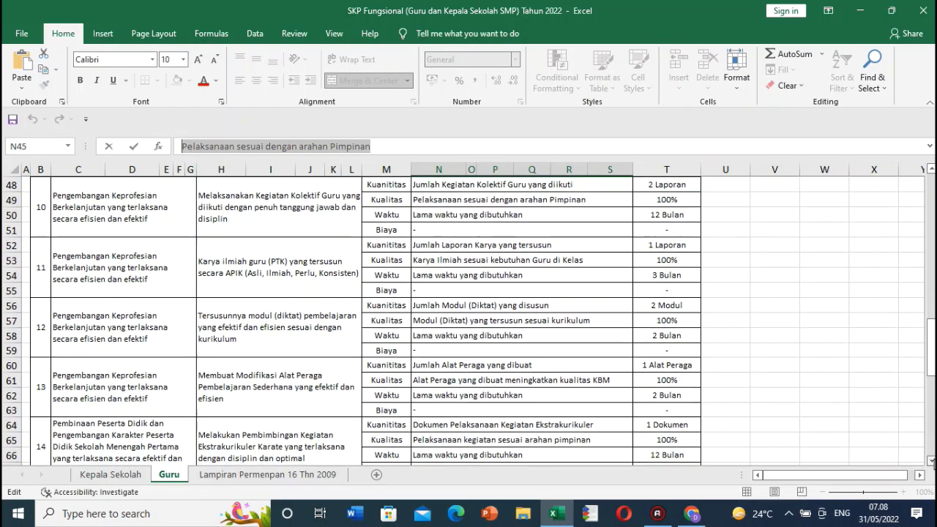
left_click(226, 201)
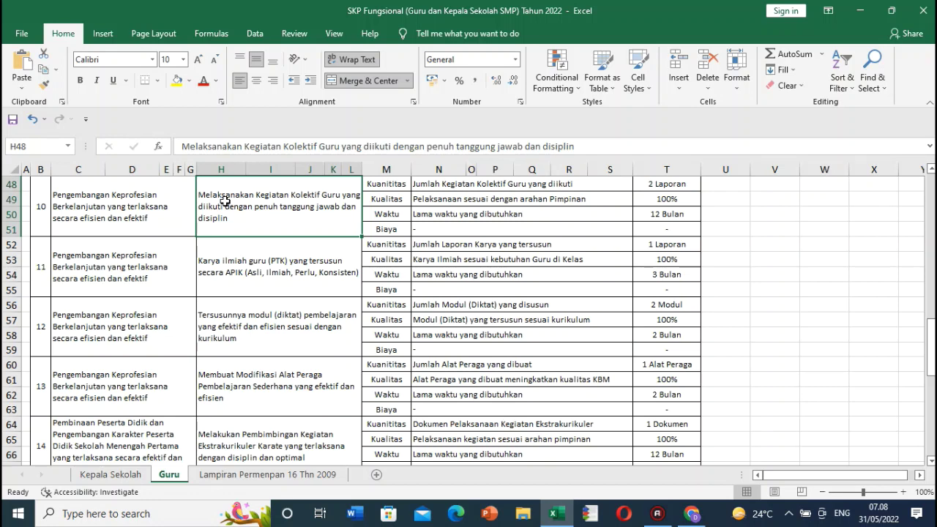
left_click_drag(180, 147, 614, 157)
key("ctrl+c")
key("Escape")
left_click(168, 221)
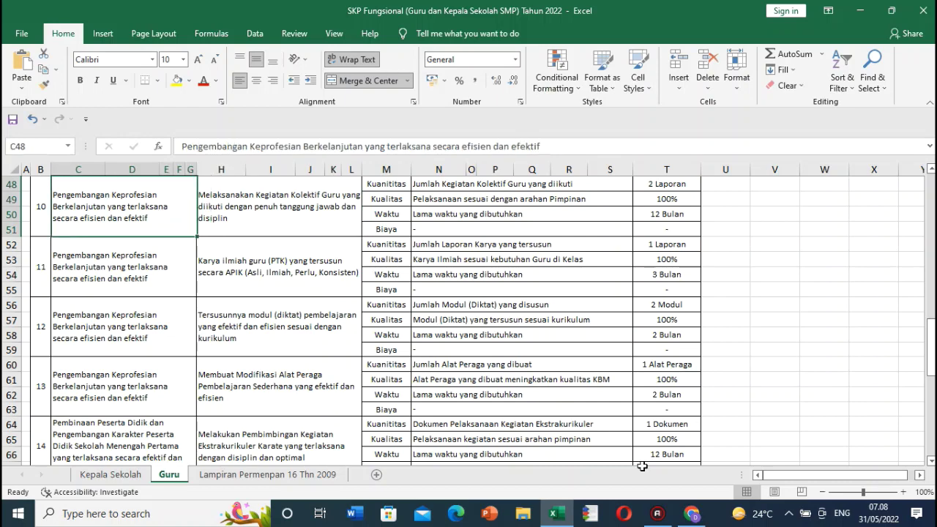
Step: Start a new item under Pengembangan Keprofesian Berkelanjutan, paste the plan, and keep category Utama
left_click(692, 513)
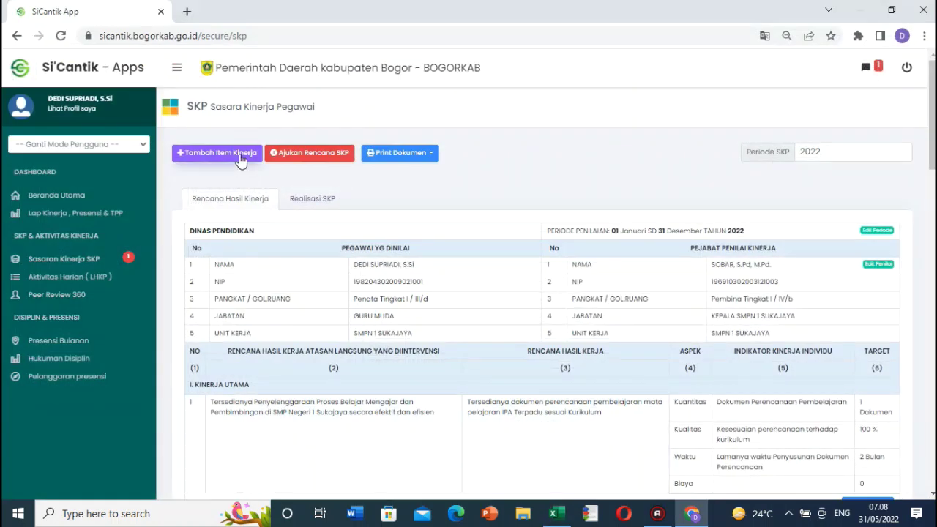
left_click(220, 154)
left_click(329, 176)
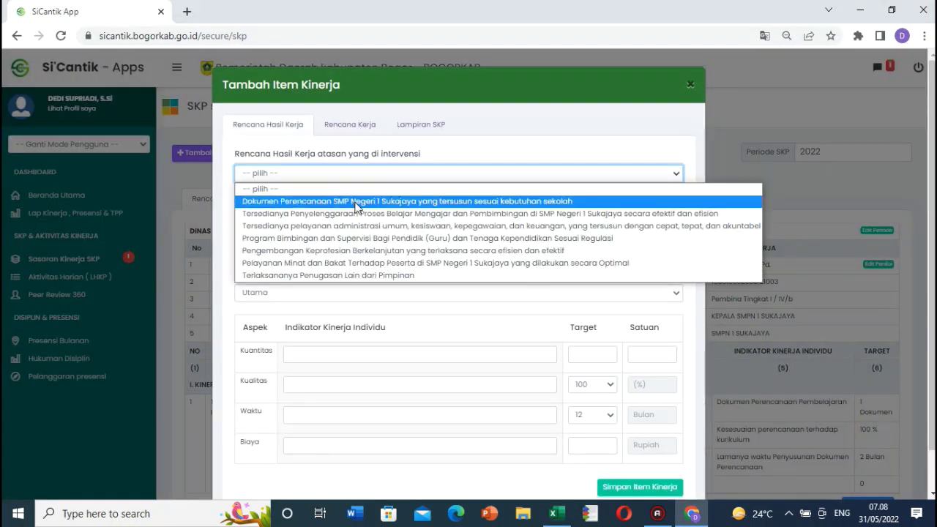
left_click(394, 251)
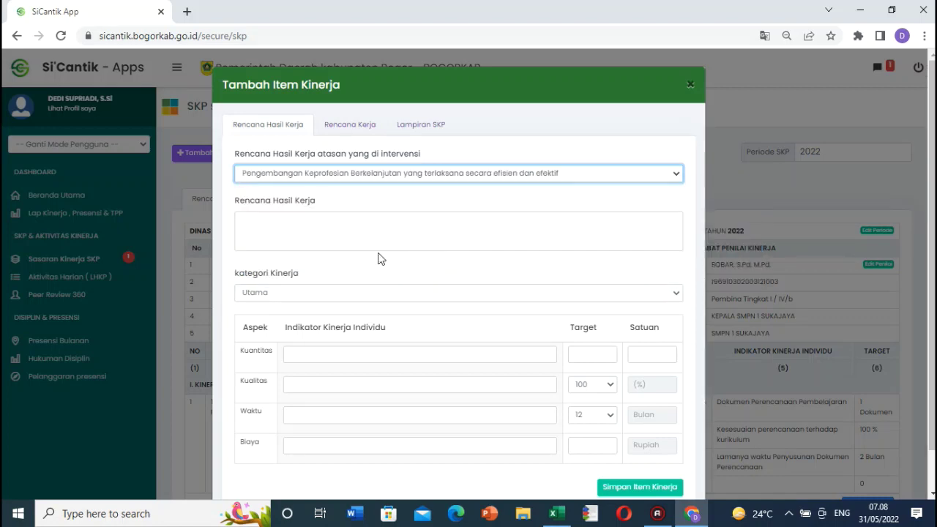
left_click(307, 236)
key("ctrl+v")
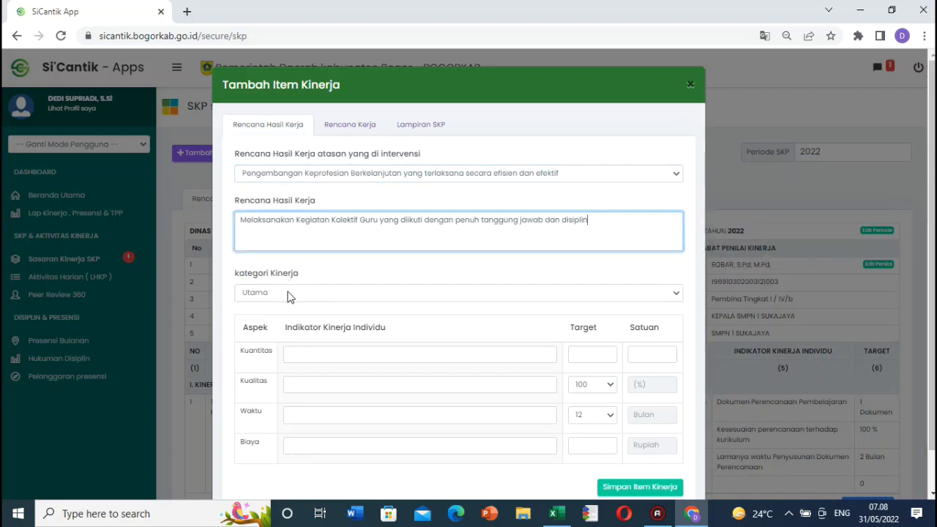
left_click(279, 297)
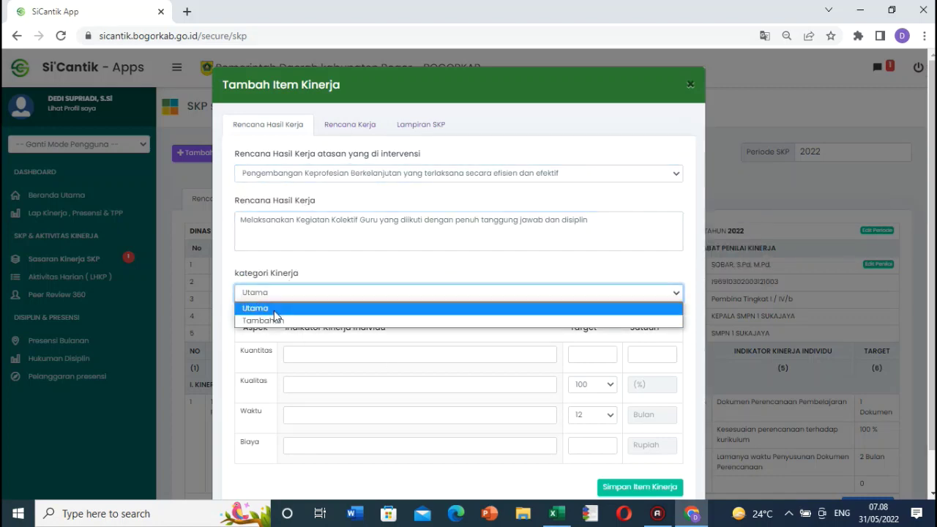
left_click(278, 308)
Step: Paste the Kuantitas indicator copied from cell N48
left_click(693, 515)
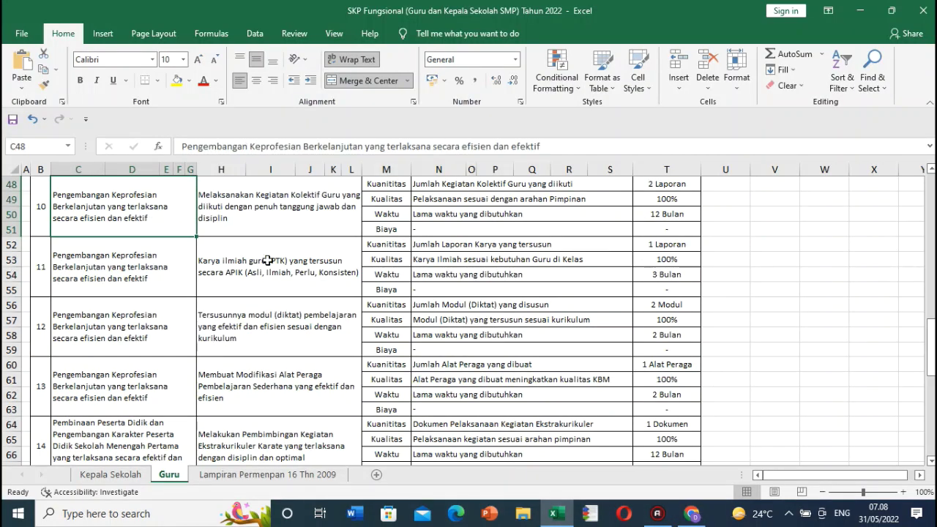
left_click(431, 184)
left_click_drag(375, 148, 146, 132)
key("ctrl+c")
left_click(431, 205)
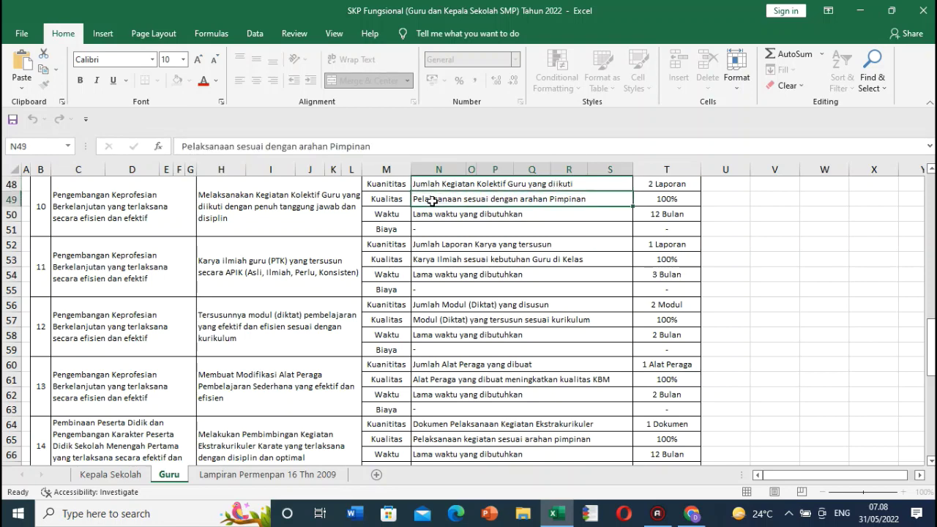
left_click(692, 515)
left_click(300, 353)
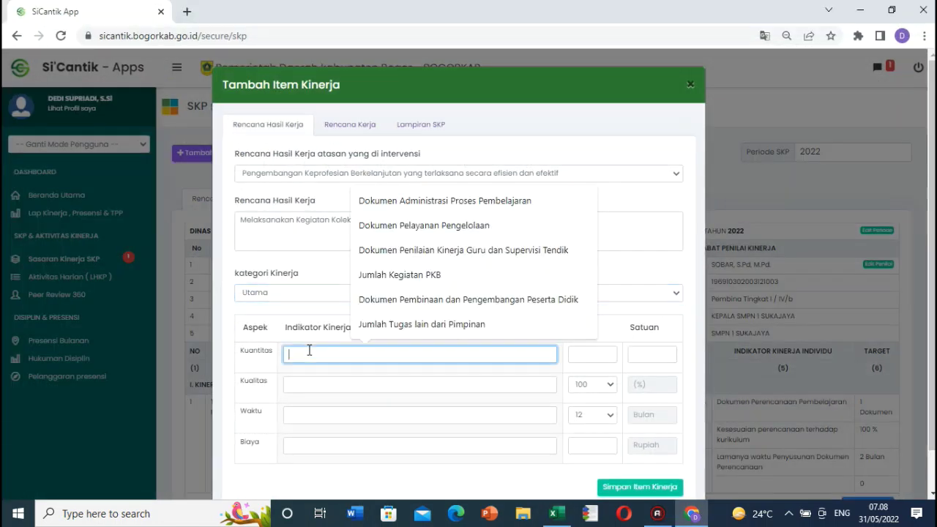
key("ctrl+v")
Step: Enter the Kuantitas target as 2 Laporan
left_click(688, 519)
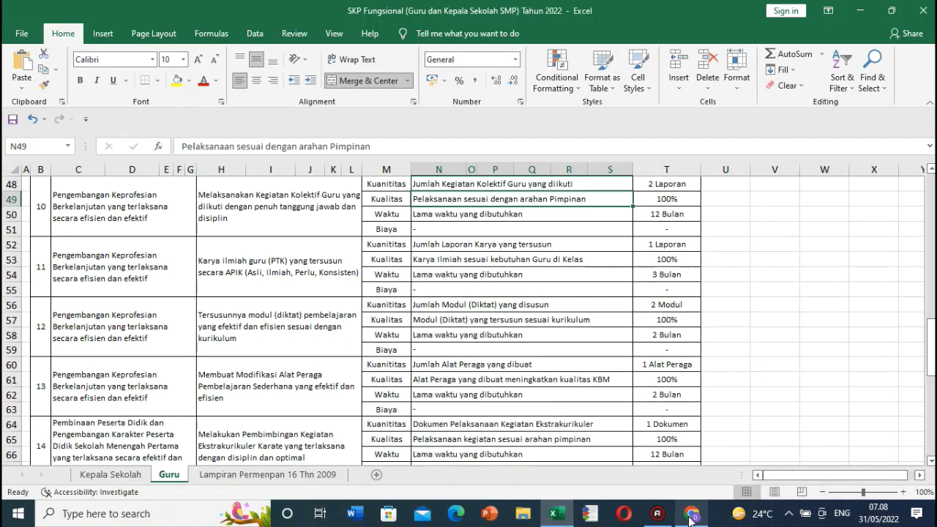
left_click(693, 515)
left_click(592, 354)
type("2")
left_click(646, 355)
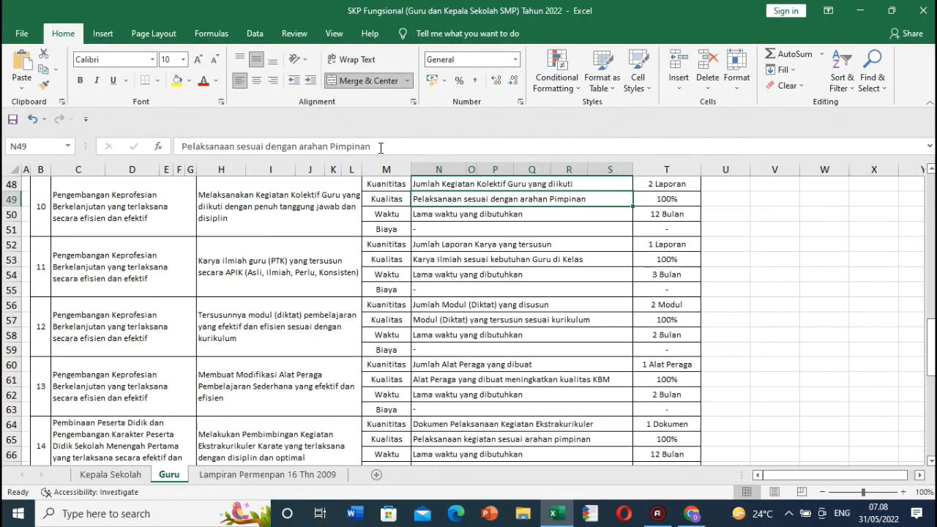
Step: Fill the Kualitas indicator and set Waktu to 'Lamanya waktu yang dibutuhkan'
left_click_drag(380, 147, 257, 127)
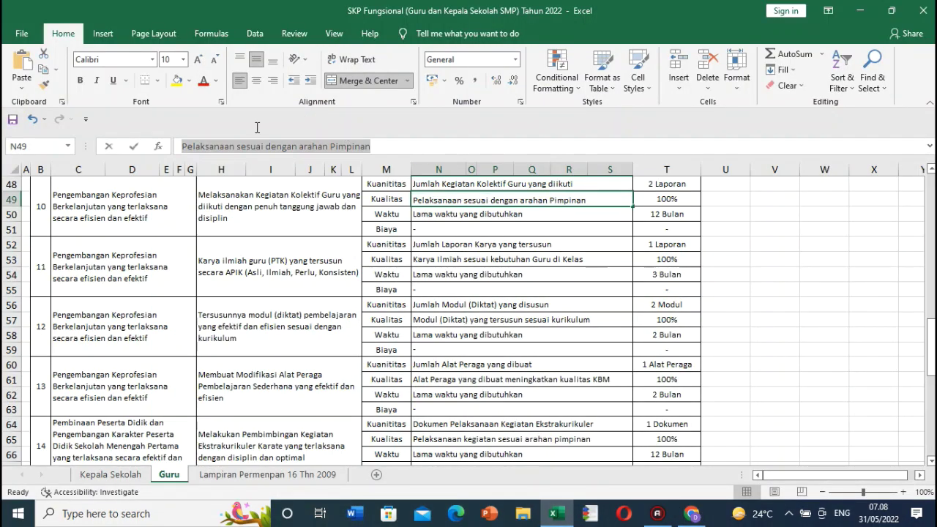
left_click(691, 513)
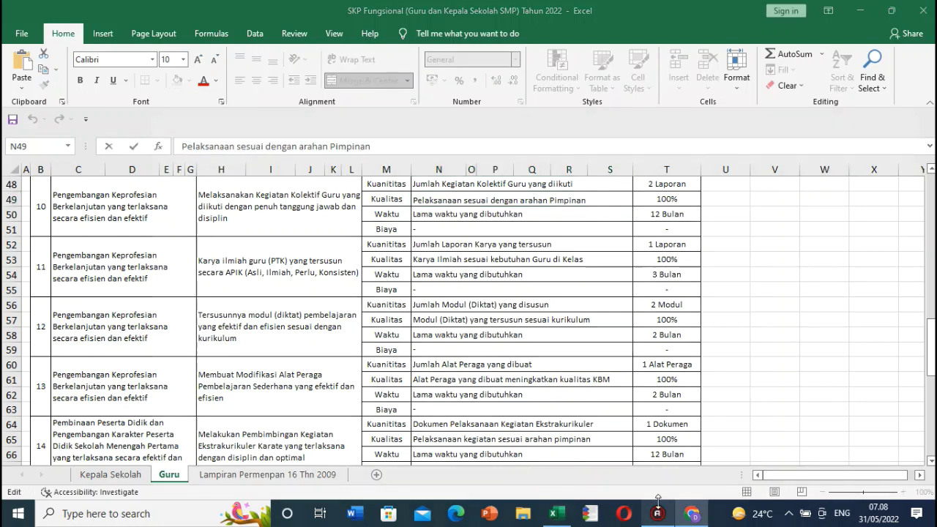
left_click(407, 383)
left_click(388, 231)
left_click(394, 414)
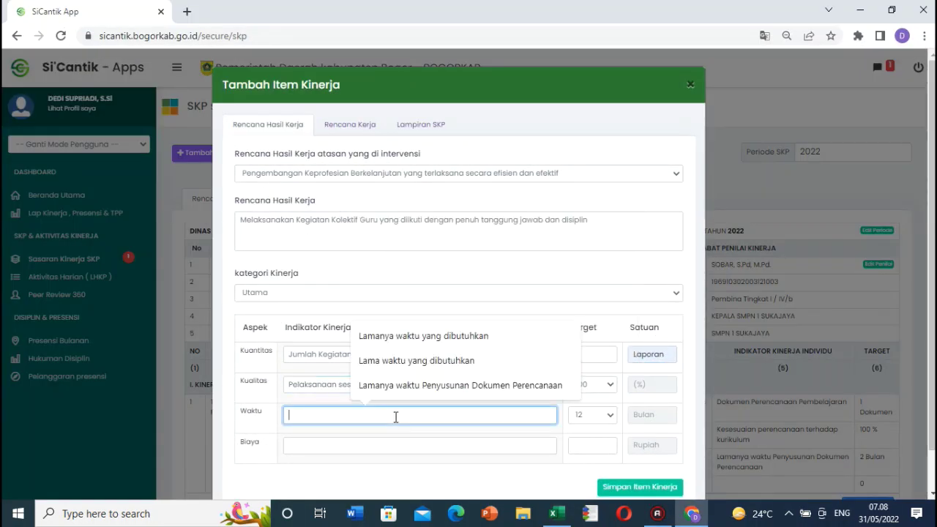
left_click(413, 341)
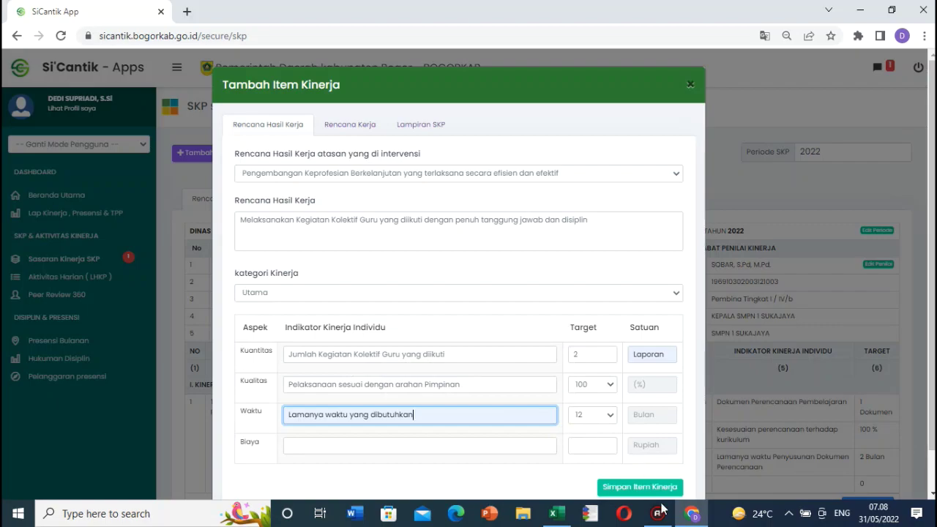
Step: Keep the Waktu target at 12 months and save the collective teacher activity item
left_click(689, 517)
left_click(690, 518)
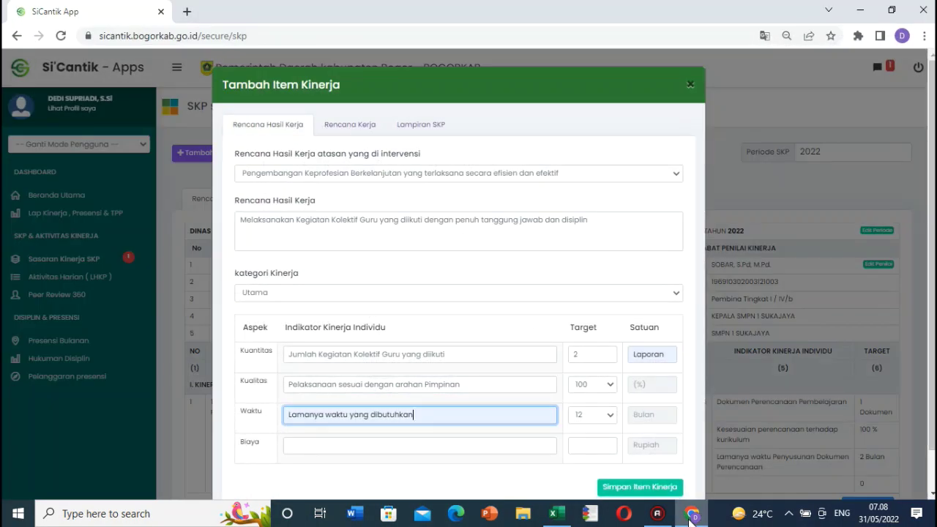
left_click(607, 415)
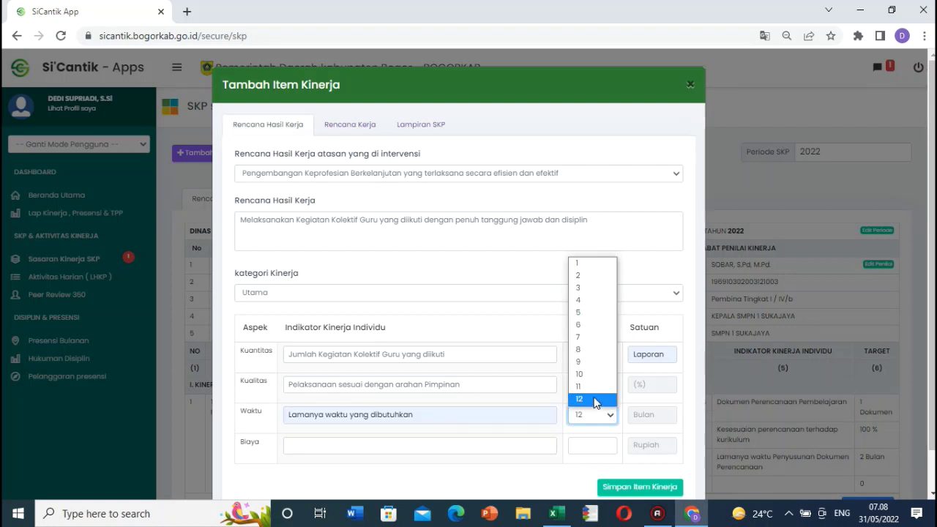
left_click(595, 400)
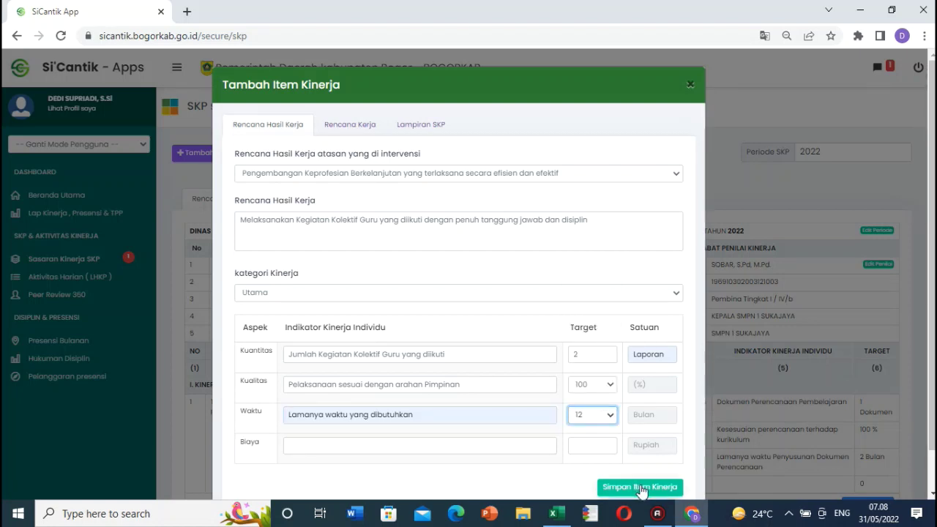
left_click(641, 488)
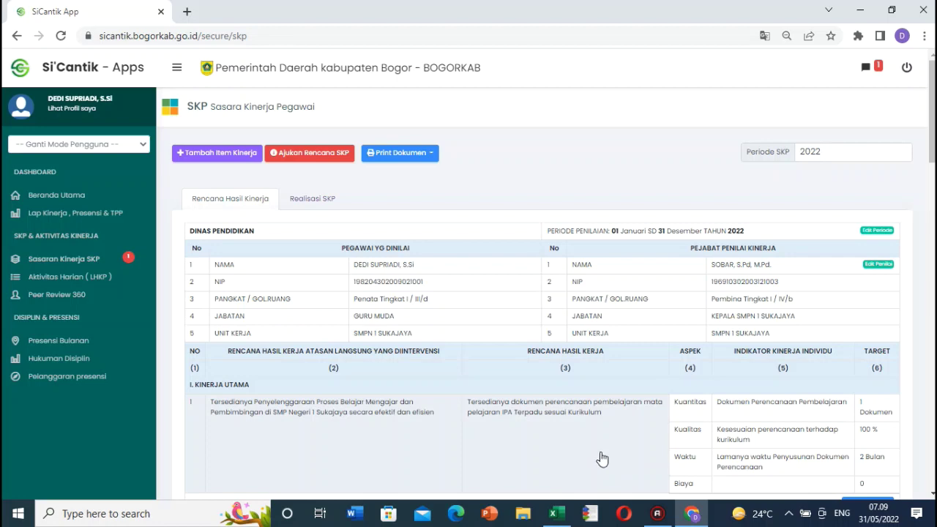
Step: Copy item 11's Karya ilmiah guru (PTK) work plan from cell H52
left_click(699, 519)
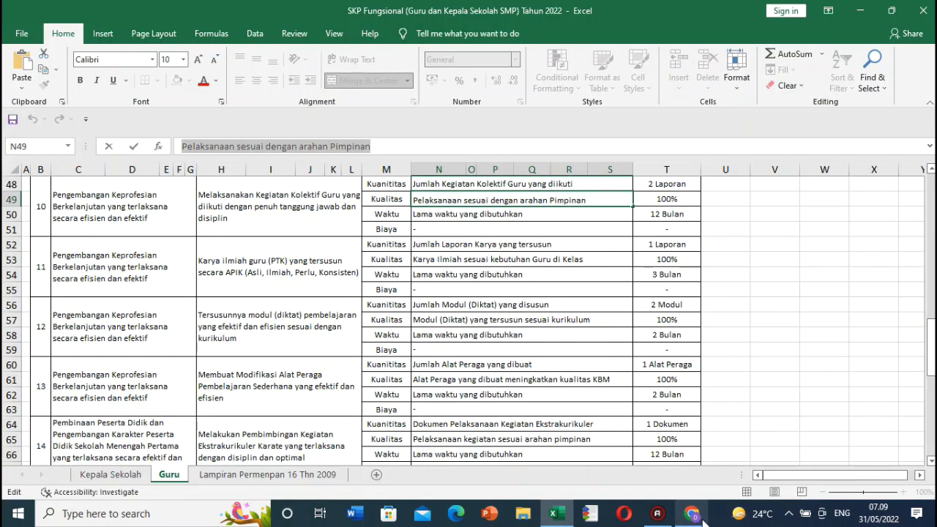
left_click(744, 202)
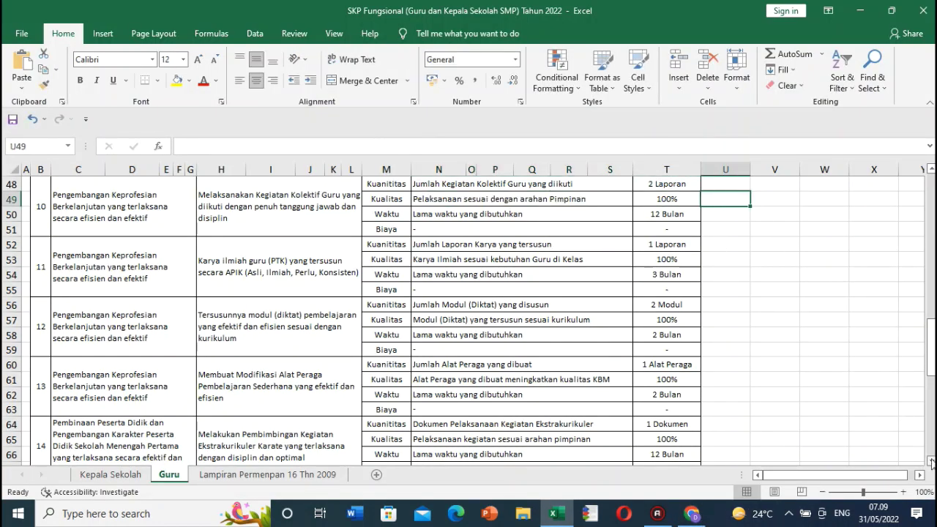
scroll(931, 463, "down", 2)
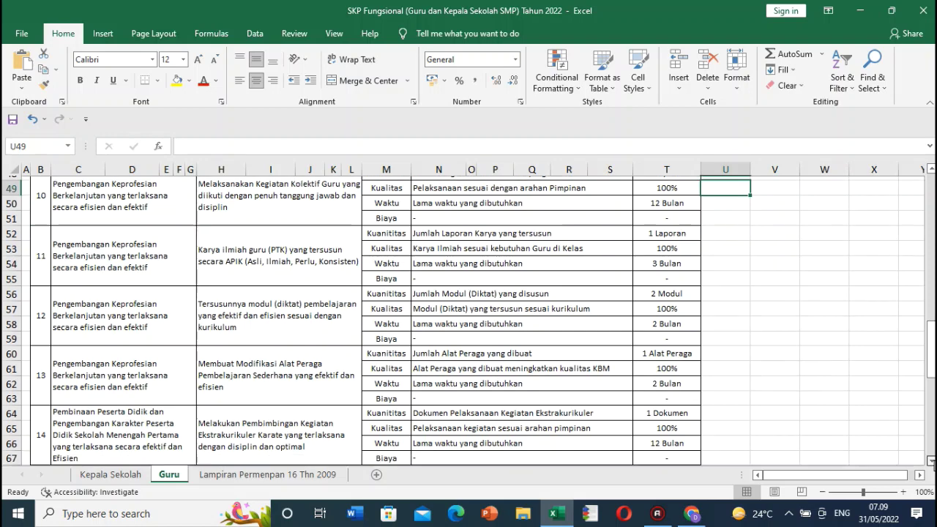
left_click(265, 212)
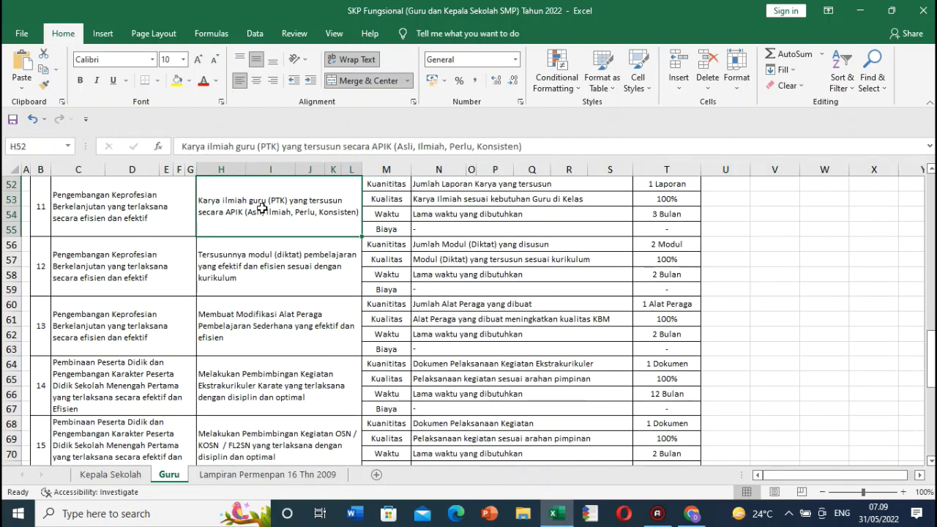
left_click_drag(185, 146, 593, 292)
key("ctrl+c")
left_click(692, 513)
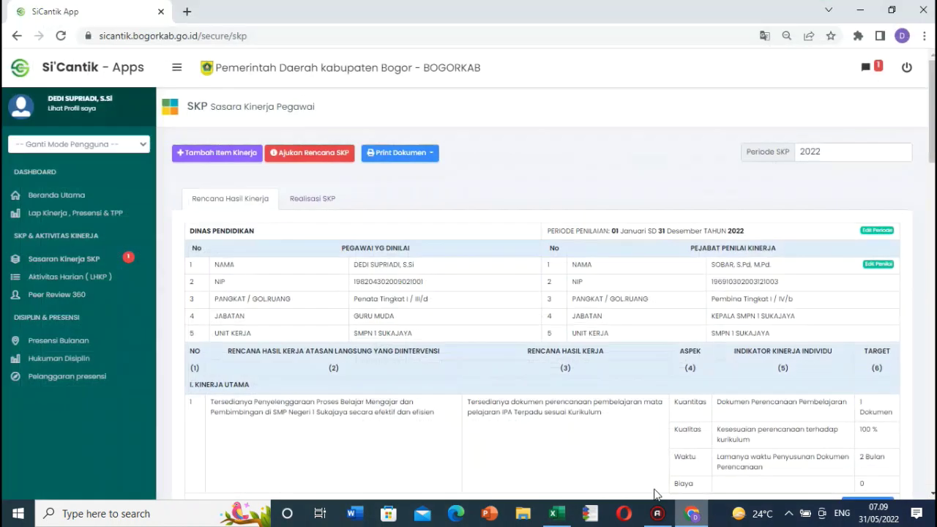
Step: Start a new item under the guidance and supervision plan, paste the PTK plan, keep Utama
left_click(210, 154)
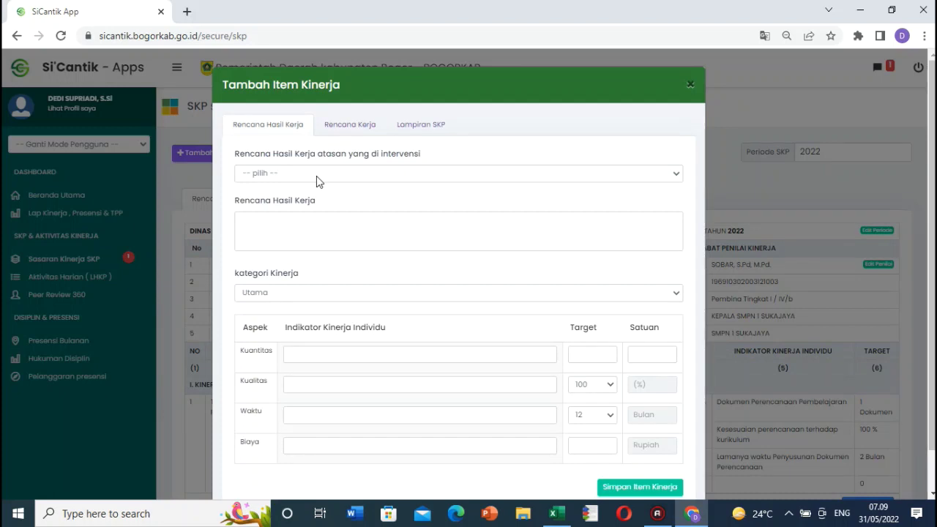
left_click(317, 173)
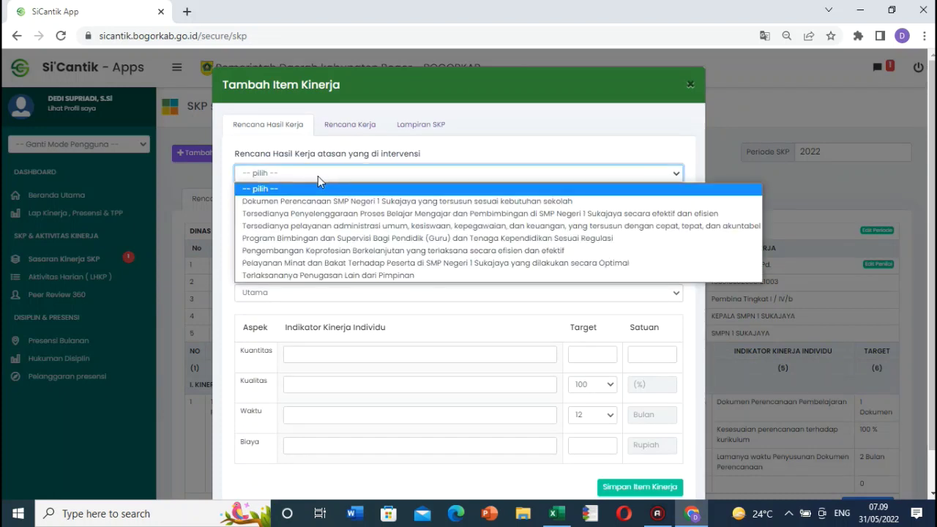
left_click(338, 239)
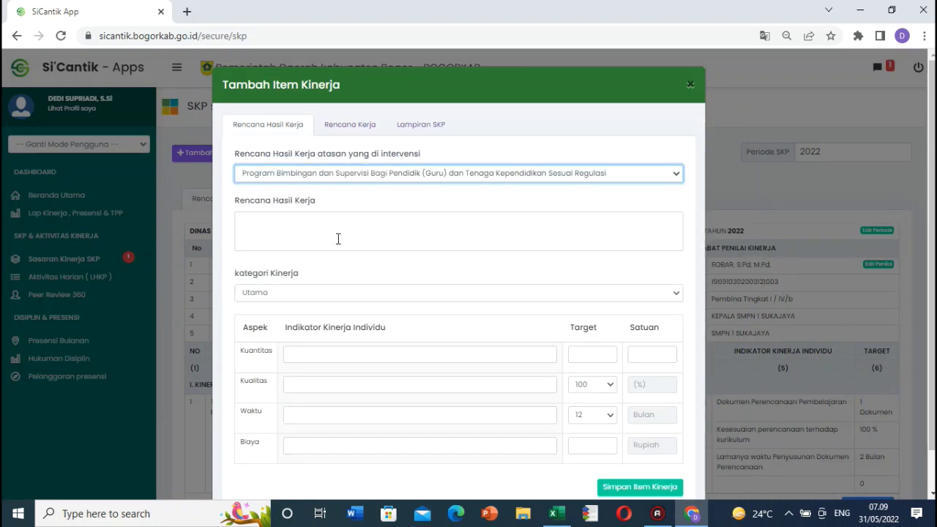
left_click(297, 234)
key("ctrl+v")
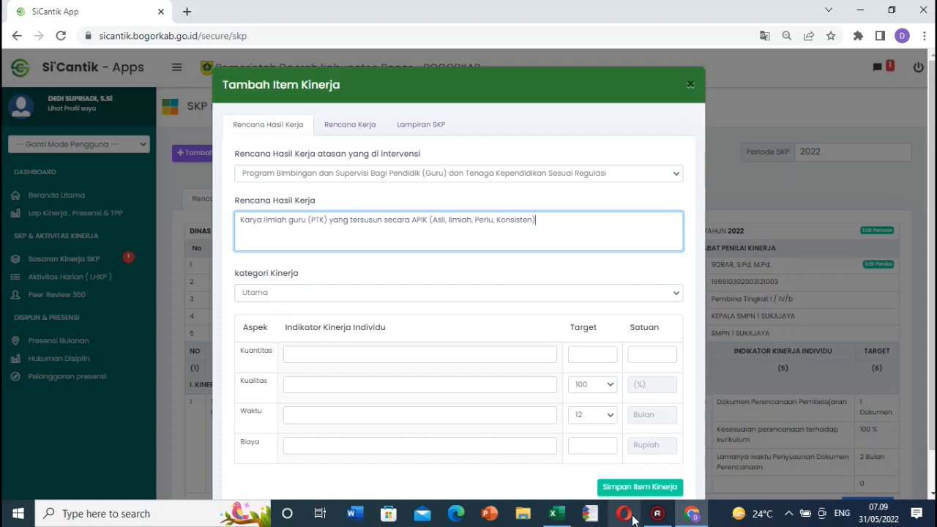
left_click(388, 297)
left_click(318, 308)
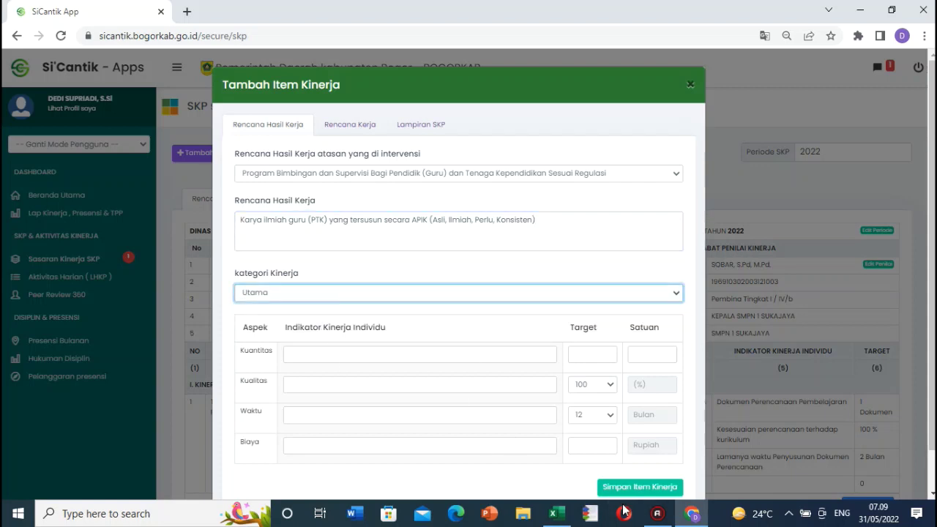
Step: Paste the Kuantitas indicator copied from cell N52
key("alt+Tab")
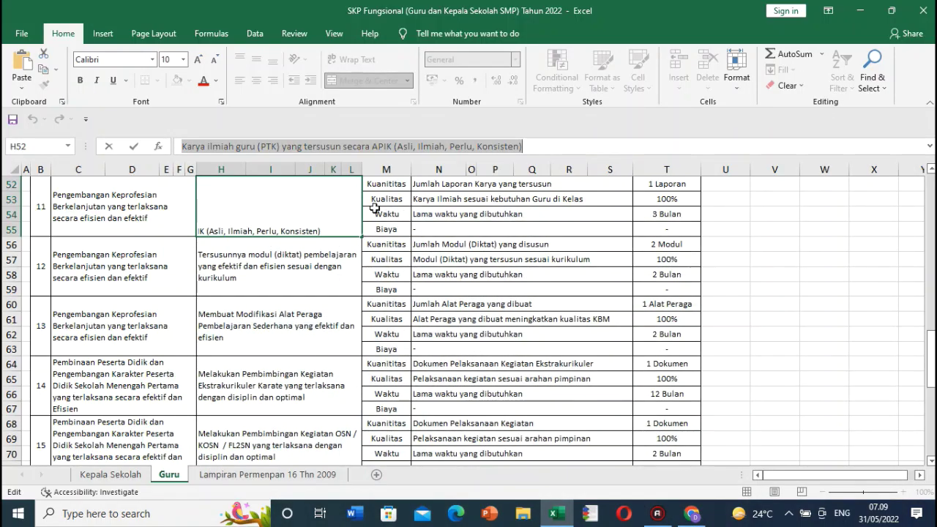
left_click(448, 185)
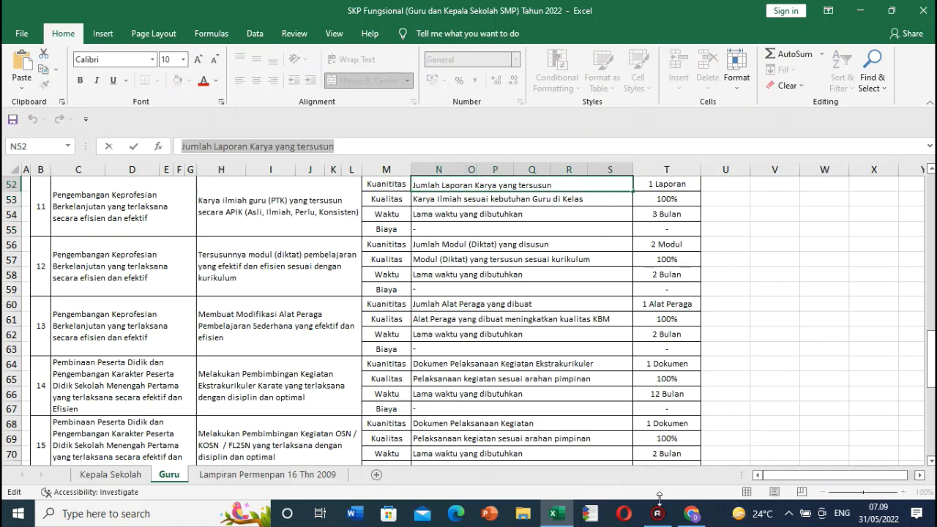
left_click(692, 513)
left_click(342, 353)
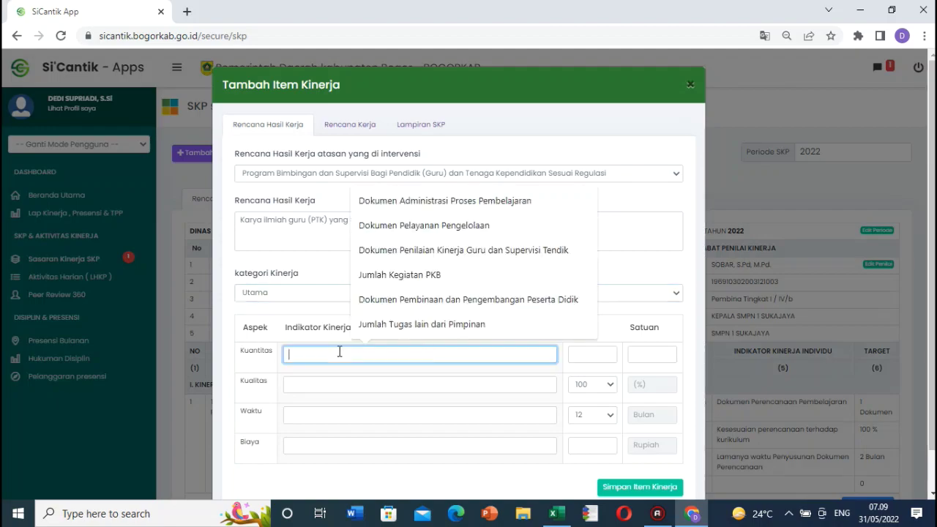
type("Jumlah Laporan Karya yang tersusun")
Step: Paste the Kualitas indicator from N53 and set Waktu to 'Lama waktu yang dibutuhkan'
left_click(692, 517)
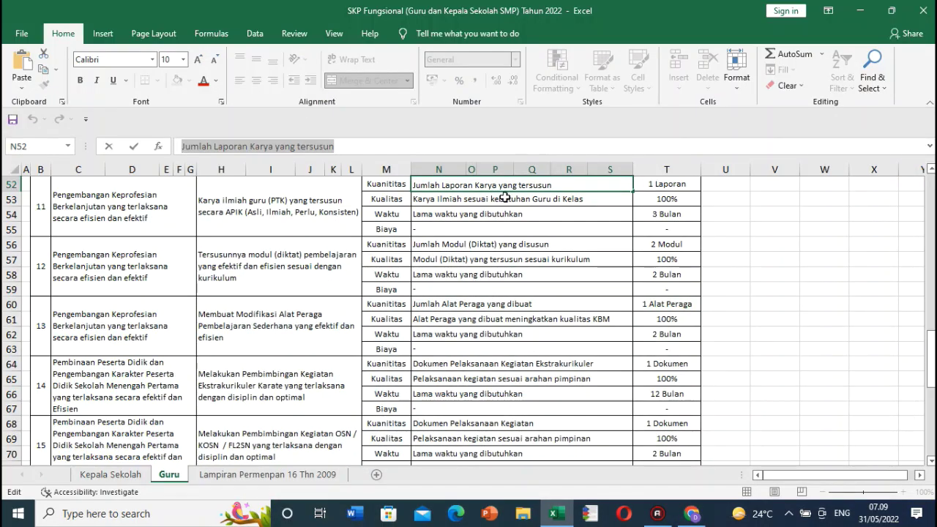
left_click(505, 199)
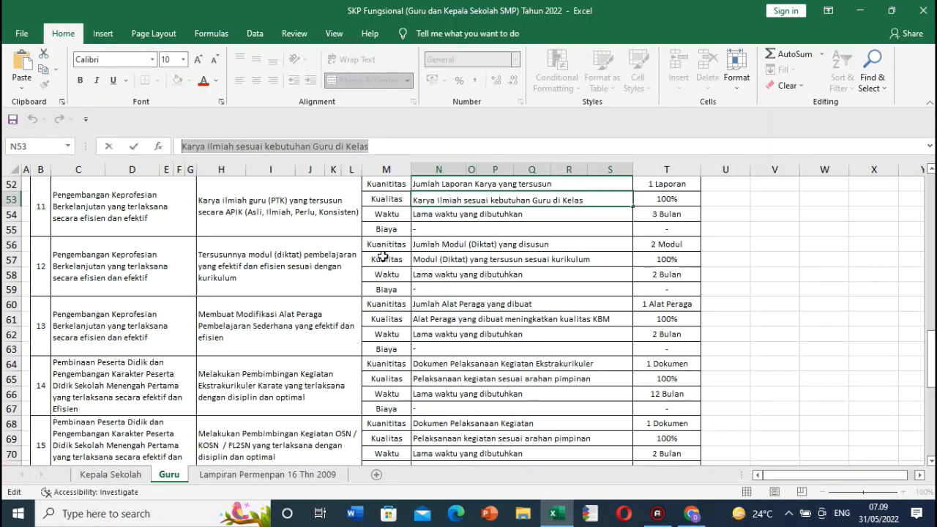
left_click(691, 513)
left_click(344, 377)
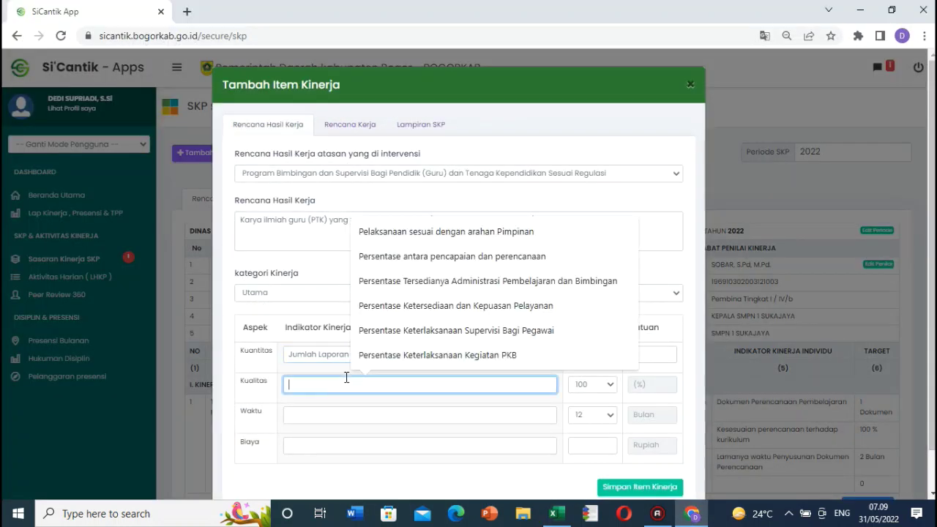
type("Karya Ilmiah sesuai kebutuhan Guru di Kelas")
left_click(351, 414)
left_click(418, 360)
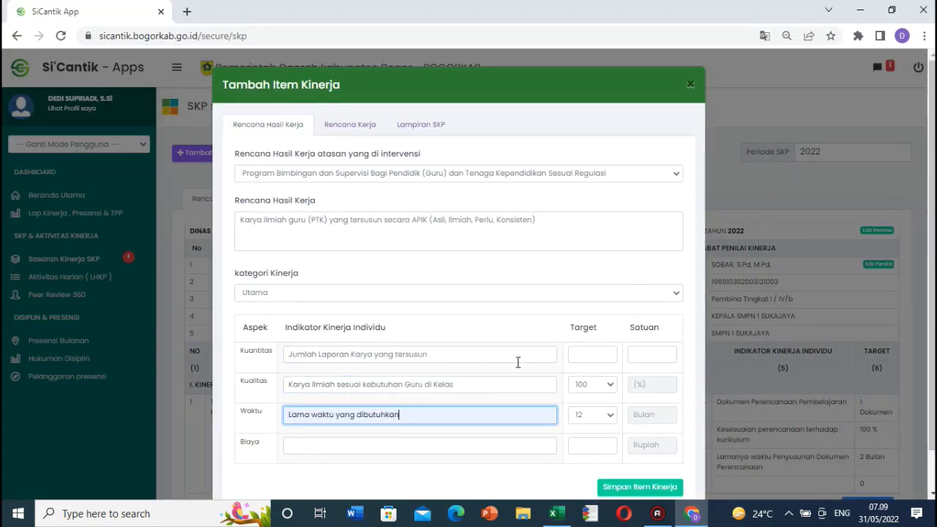
Step: Set targets to 1 Laporan and 3 months, then save the PTK item
left_click(591, 356)
type("1")
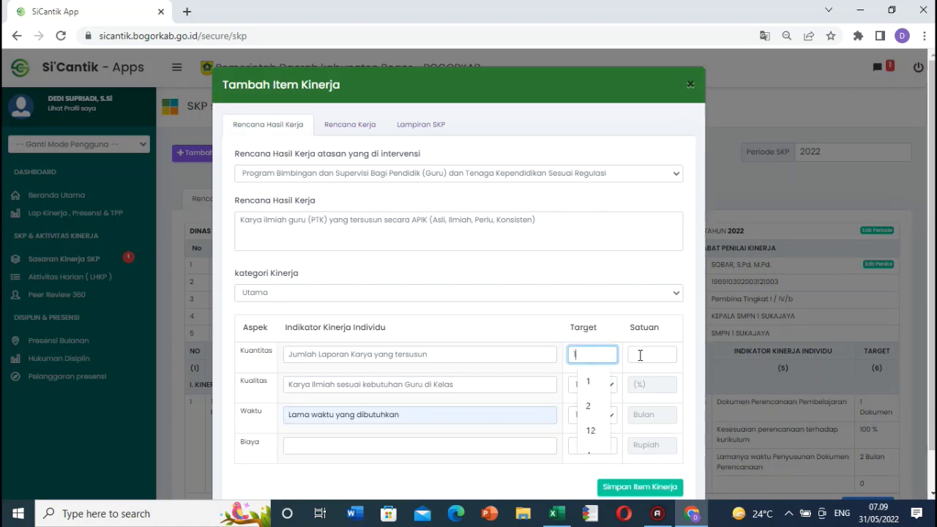
left_click(647, 354)
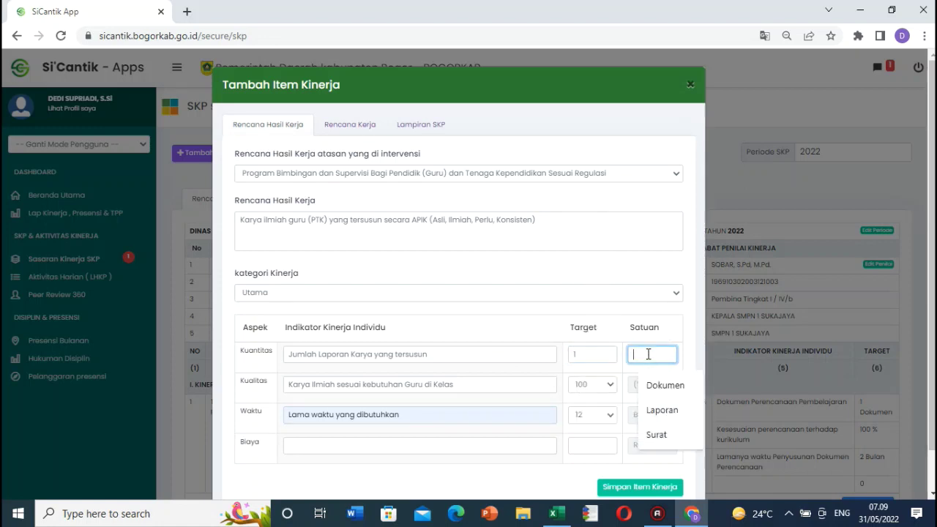
left_click(663, 411)
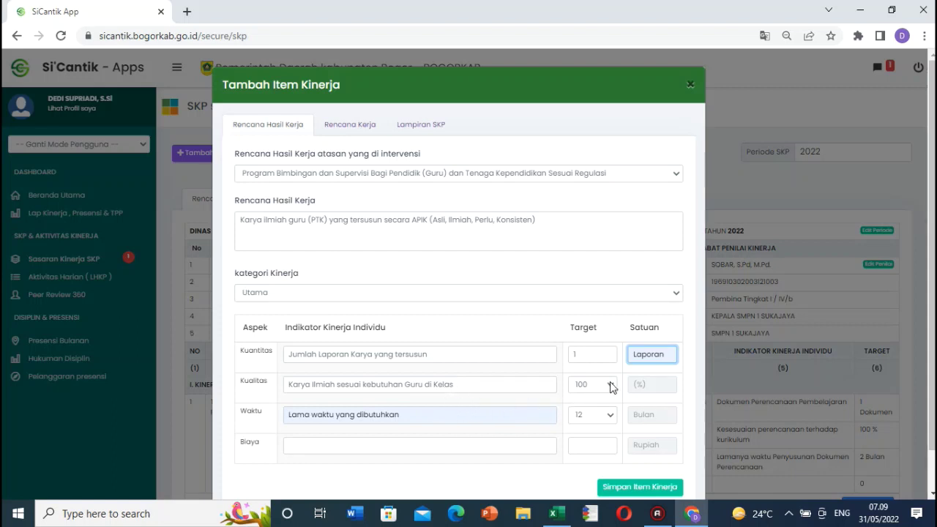
left_click(578, 422)
left_click(585, 293)
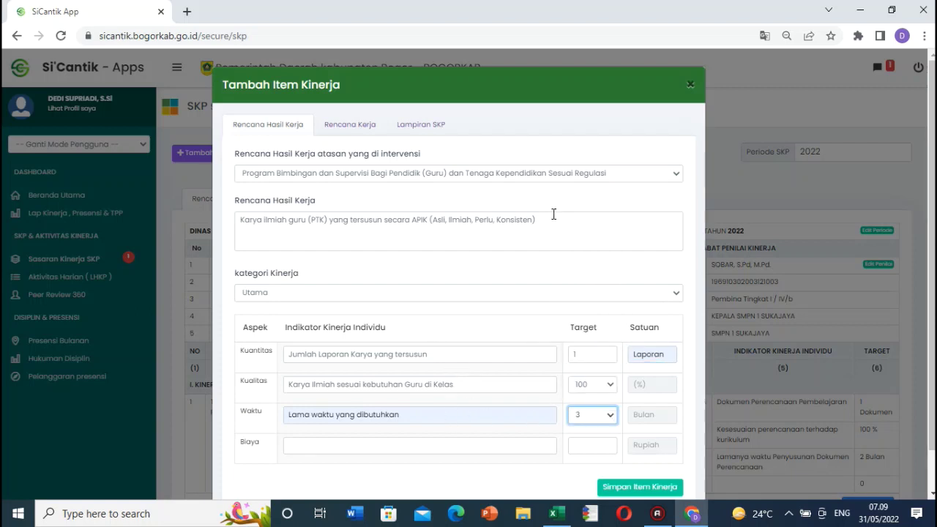
left_click(628, 489)
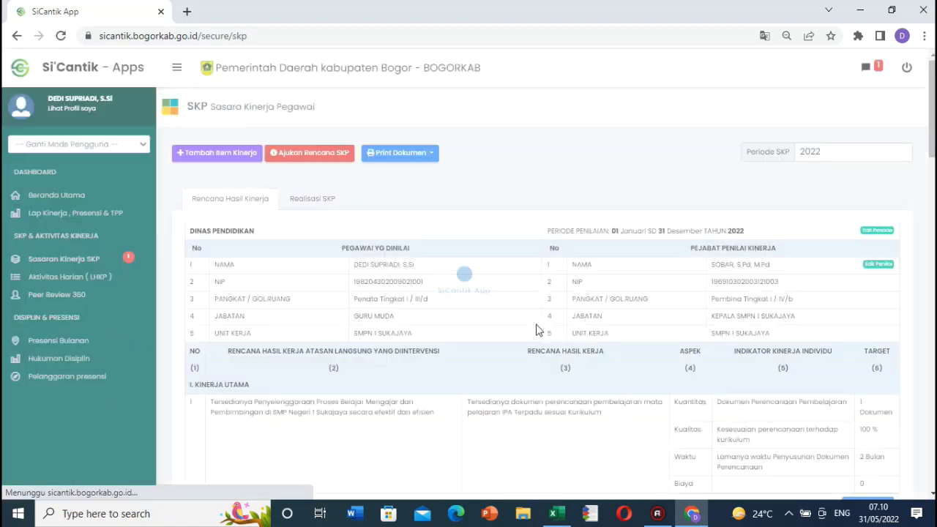
Step: Select the full Karate extracurricular coaching plan text of item 14 in cell H64
left_click(556, 513)
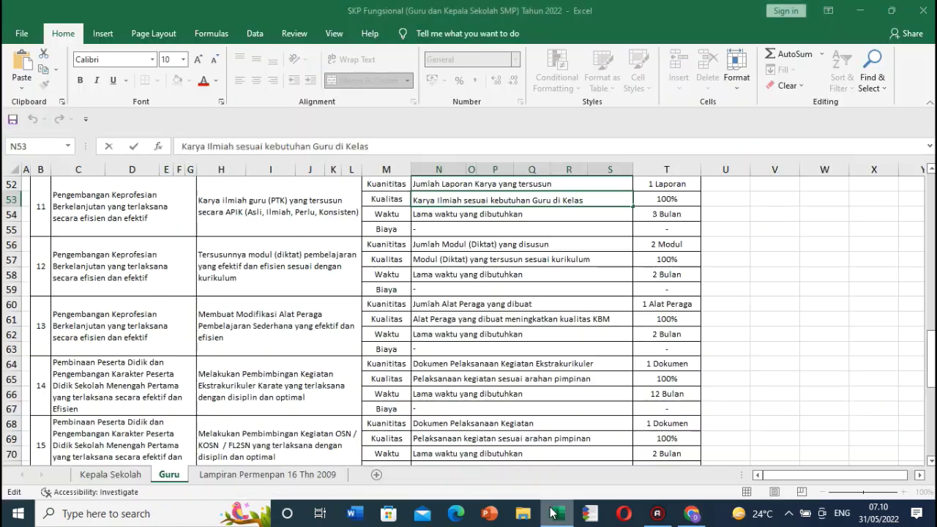
left_click(261, 326)
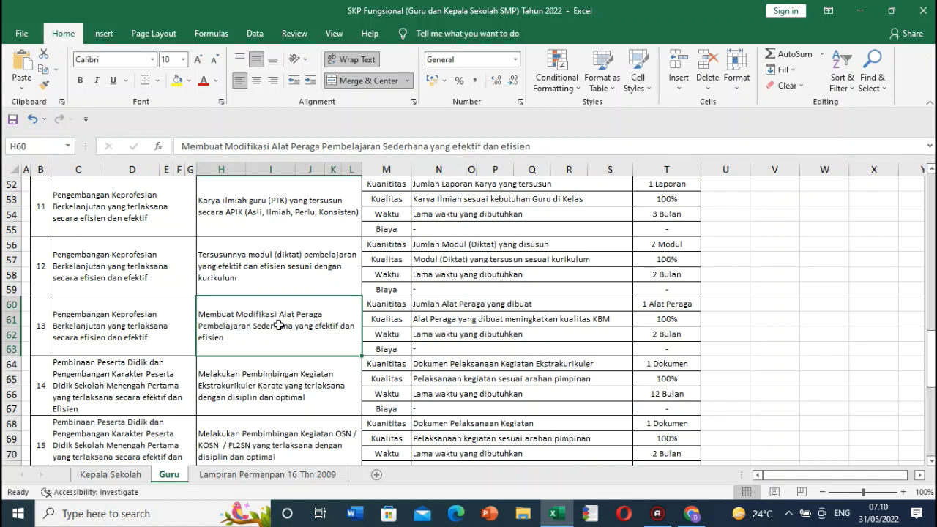
left_click(930, 461)
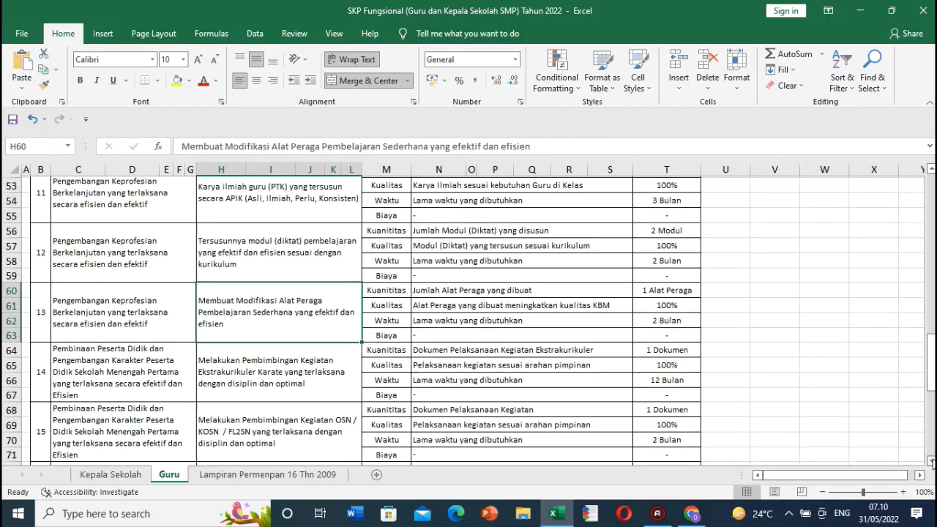
scroll(888, 448, "down", 2)
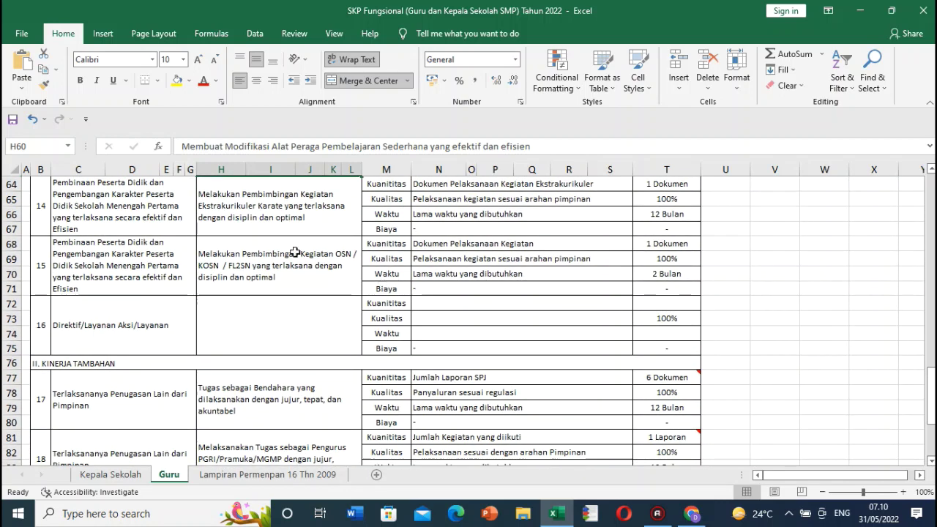
left_click(276, 206)
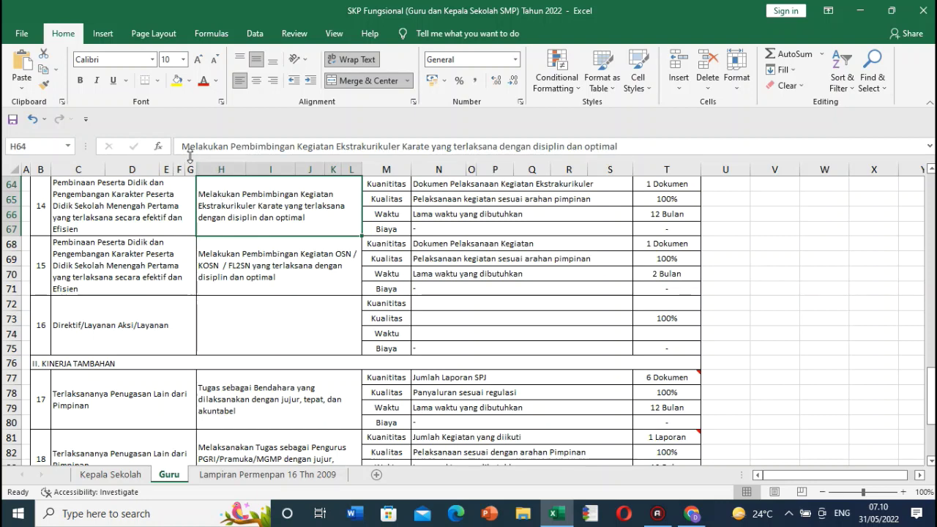
left_click_drag(184, 144, 659, 177)
Step: Open a blank Tambah Item Kinerja form and expand the Rencana Hasil Kerja atasan dropdown
left_click(691, 513)
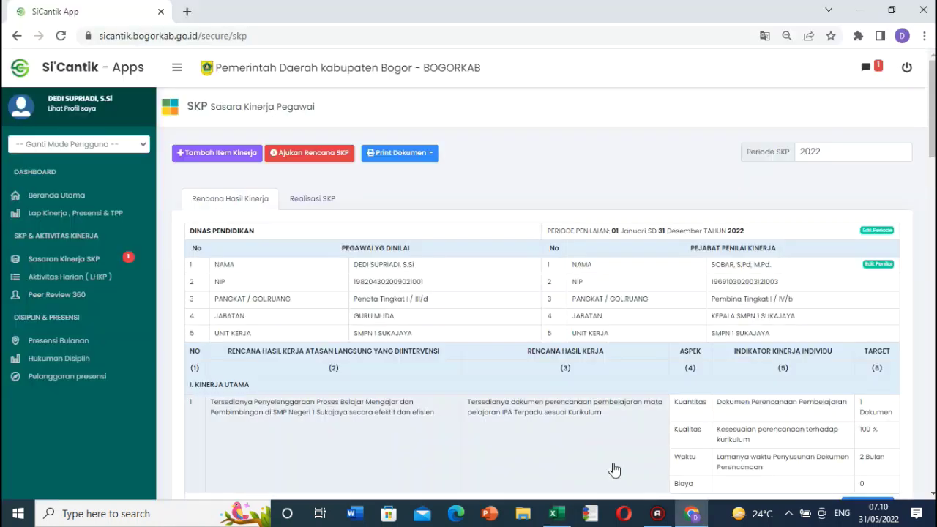
left_click(220, 151)
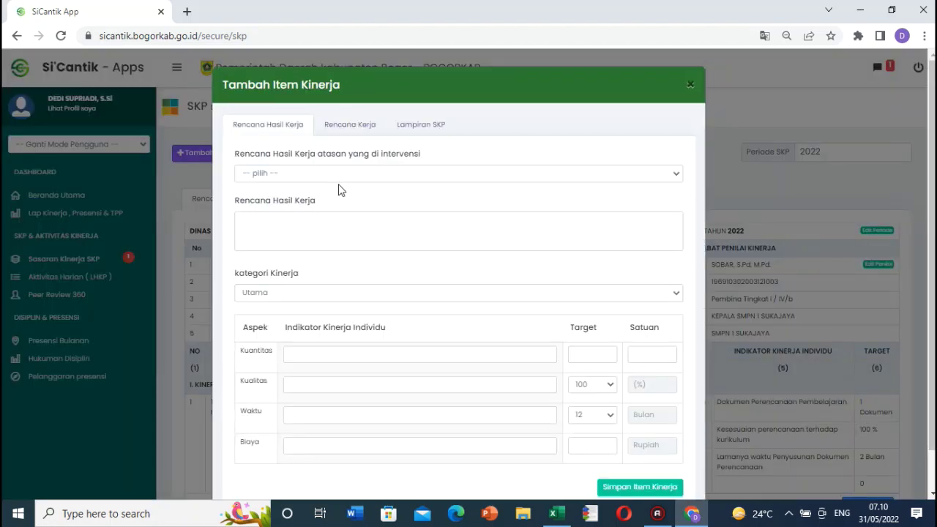
left_click(347, 173)
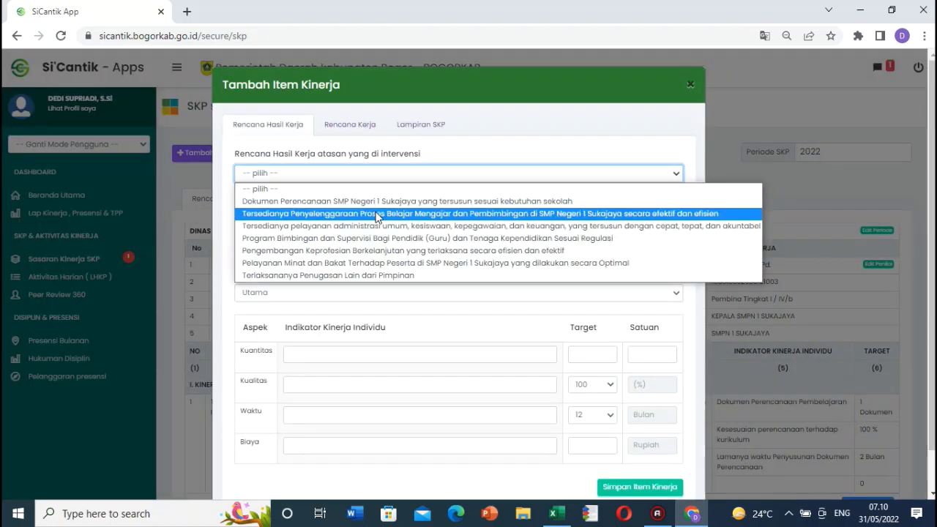
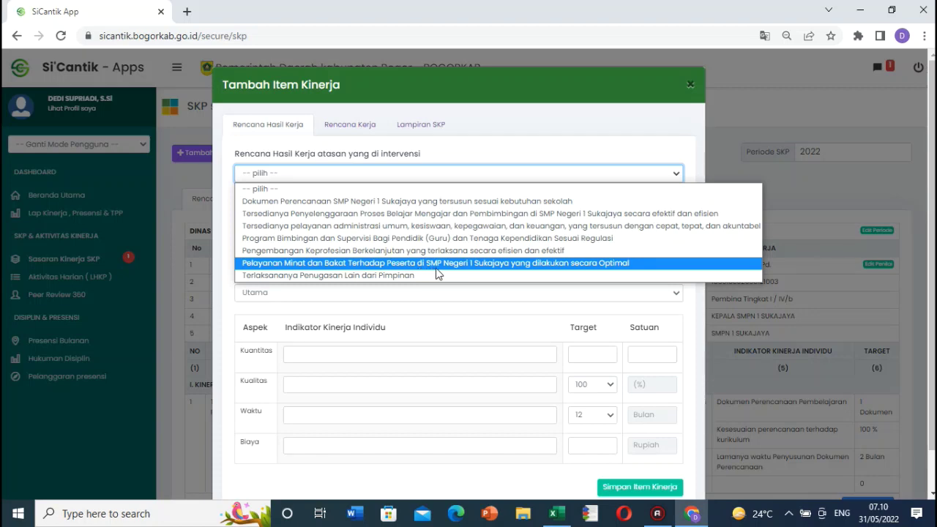
Step: Choose the Pelayanan Minat dan Bakat target, then paste the Karate plan text and the N64 quantity indicator
left_click(438, 263)
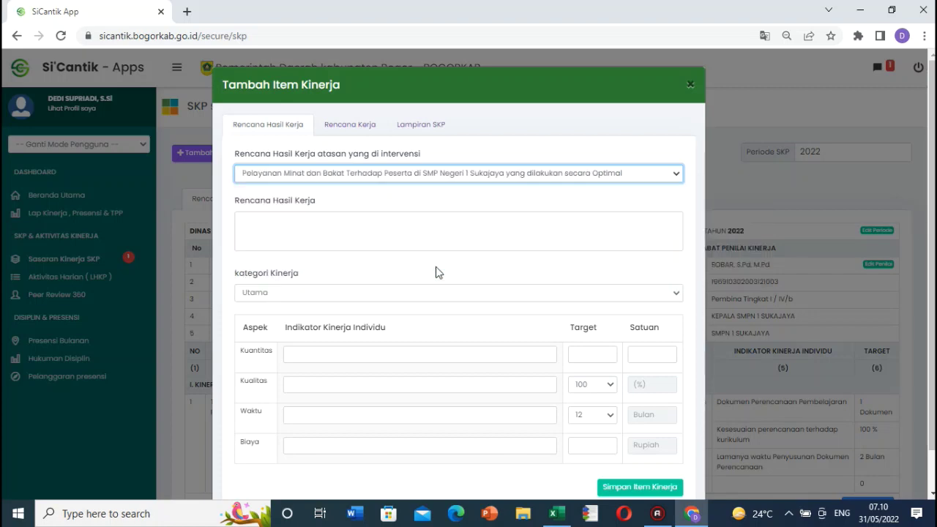
left_click(259, 232)
type("Melakukan Pembimbingan Kegiatan Ekstrakurikuler Karate yang terlaksana dengan disiplin dan optimal")
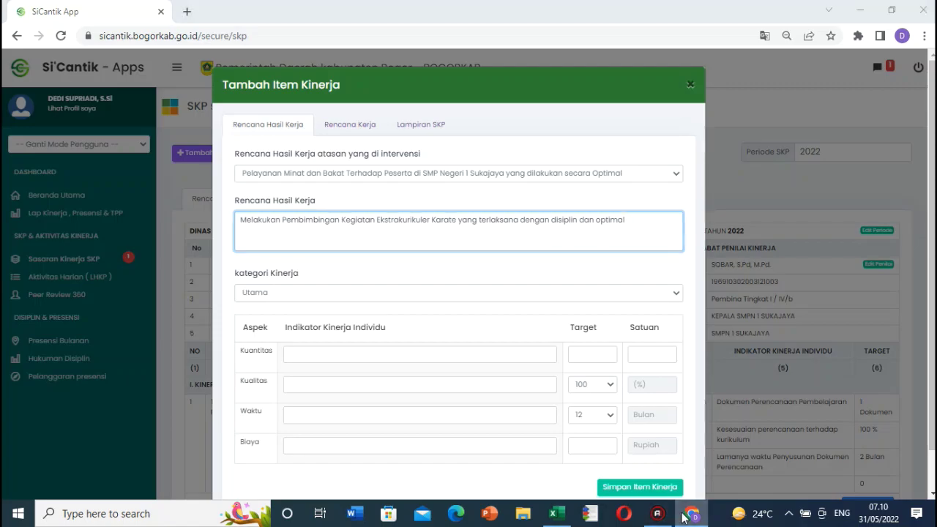
left_click(555, 513)
left_click(433, 189)
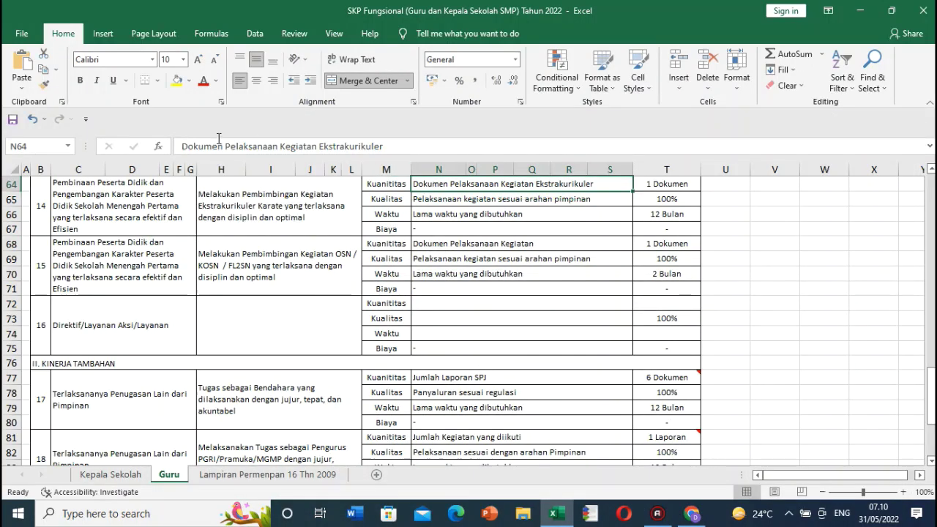
left_click_drag(183, 146, 421, 180)
key("ctrl+c")
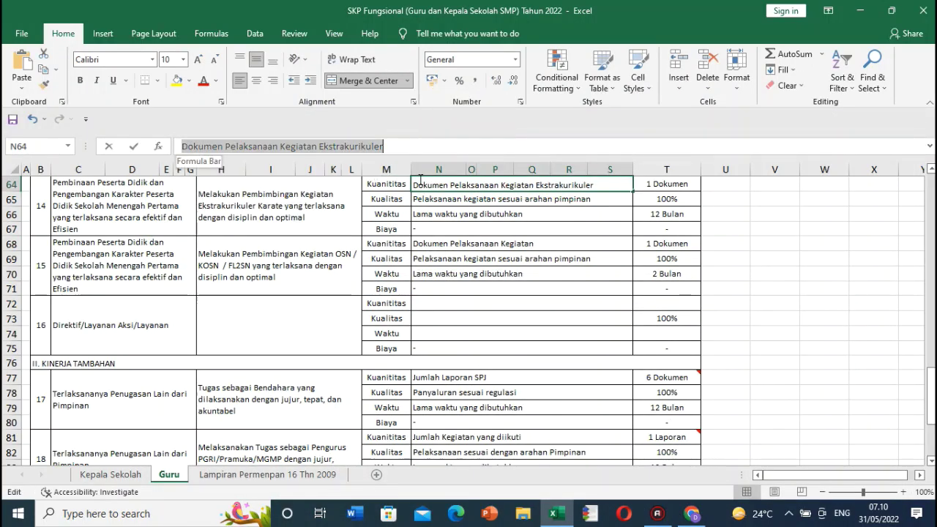
left_click(691, 513)
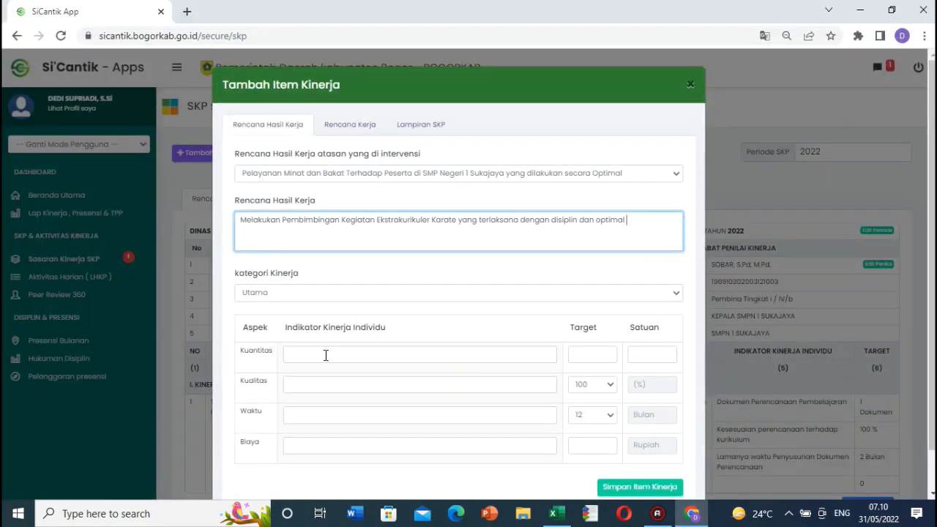
left_click(326, 355)
key("ctrl+v")
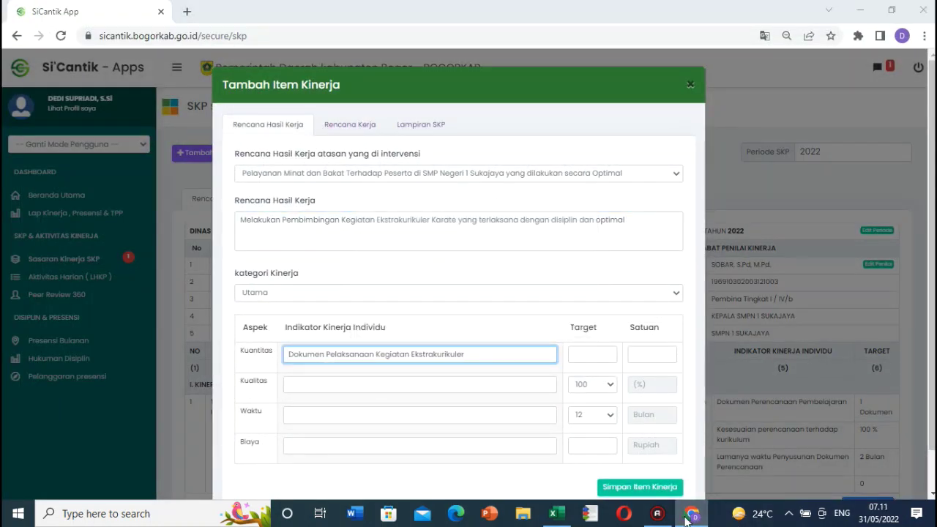
Step: Paste the N65 quality indicator into Kualitas and the time indicator into Waktu
key("alt+Tab")
left_click(507, 199)
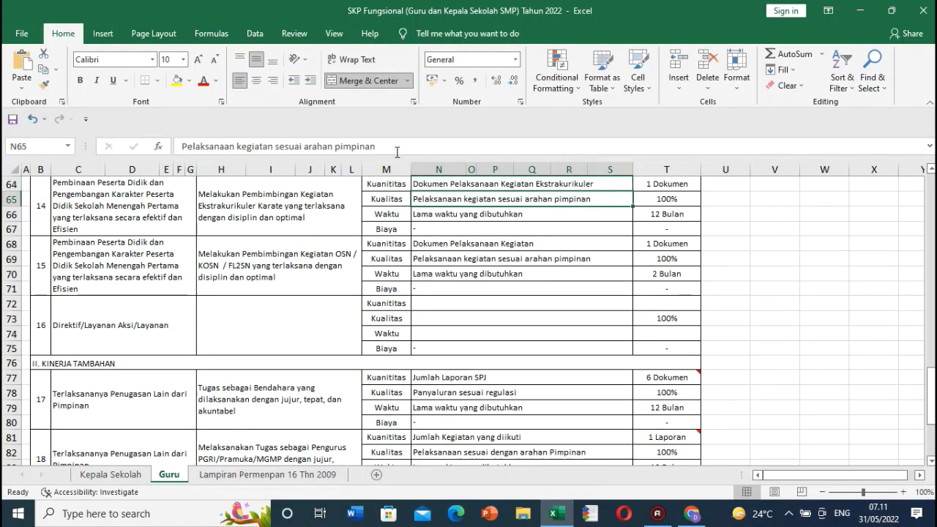
left_click_drag(395, 146, 208, 124)
key("ctrl+c")
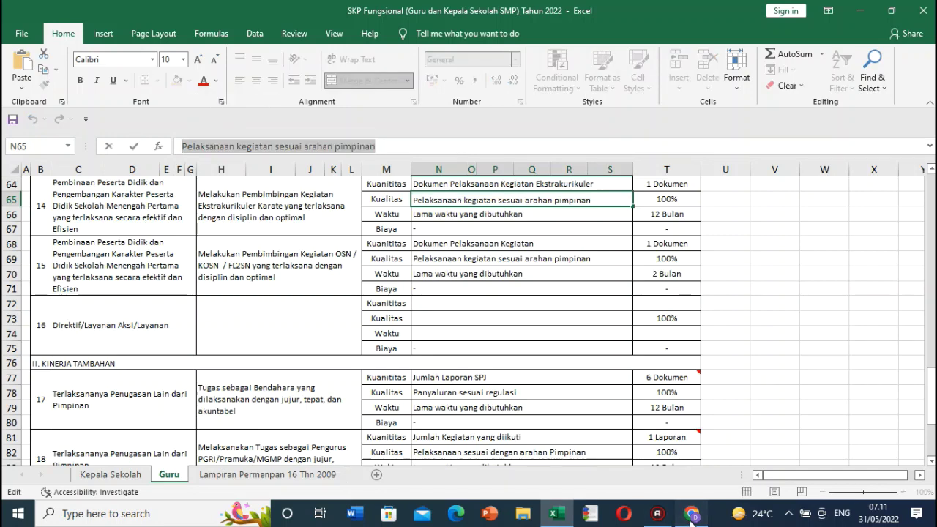
left_click(691, 513)
left_click(315, 385)
key("ctrl+v")
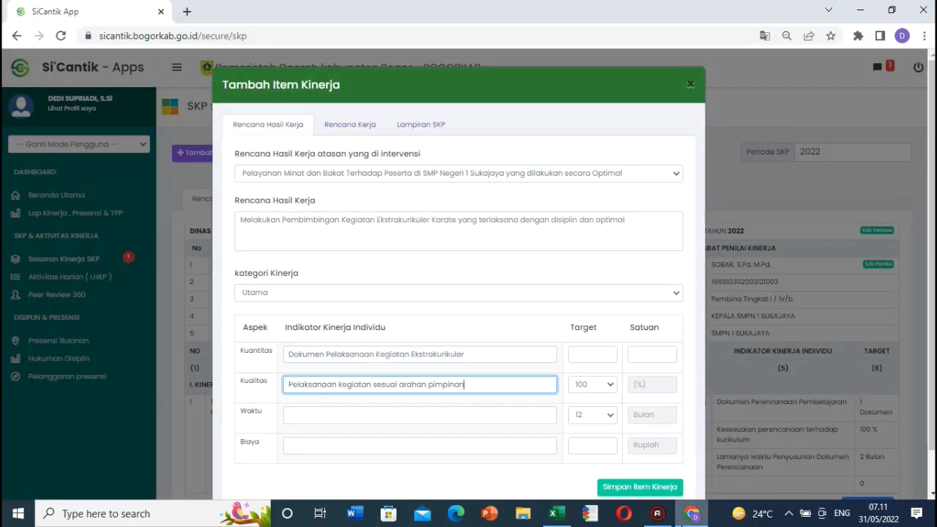
left_click(460, 418)
type("Lama waktu yang dibutuhkan")
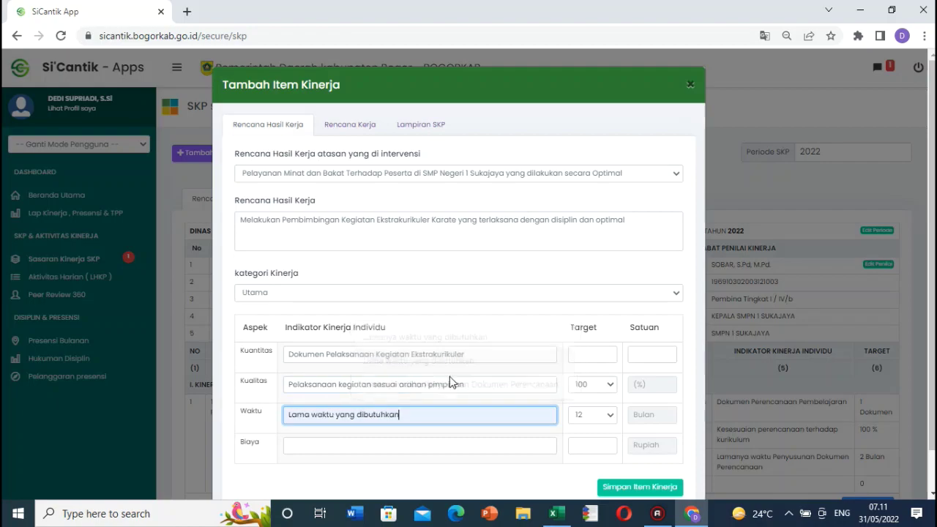
Step: Set the quantity target to 1 Dokumen and save the Karate work item
left_click(686, 516)
left_click(691, 514)
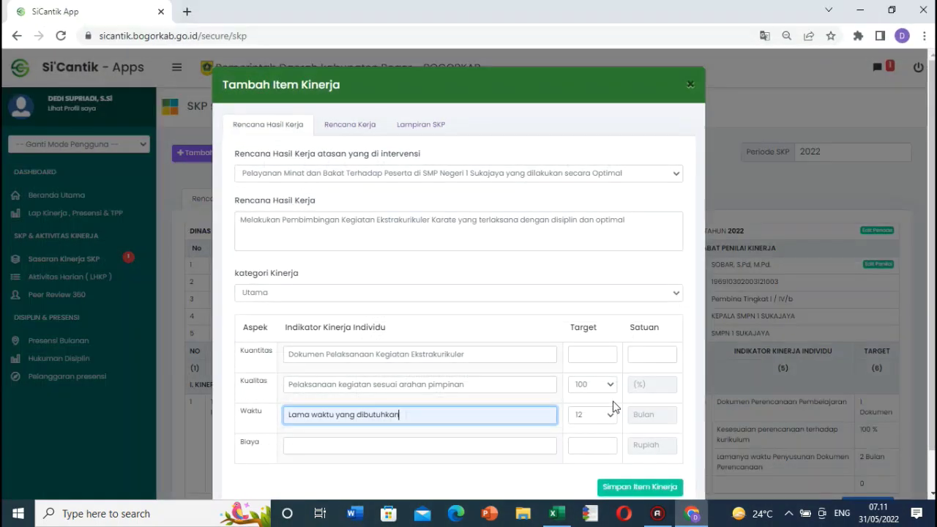
left_click(601, 355)
type("1")
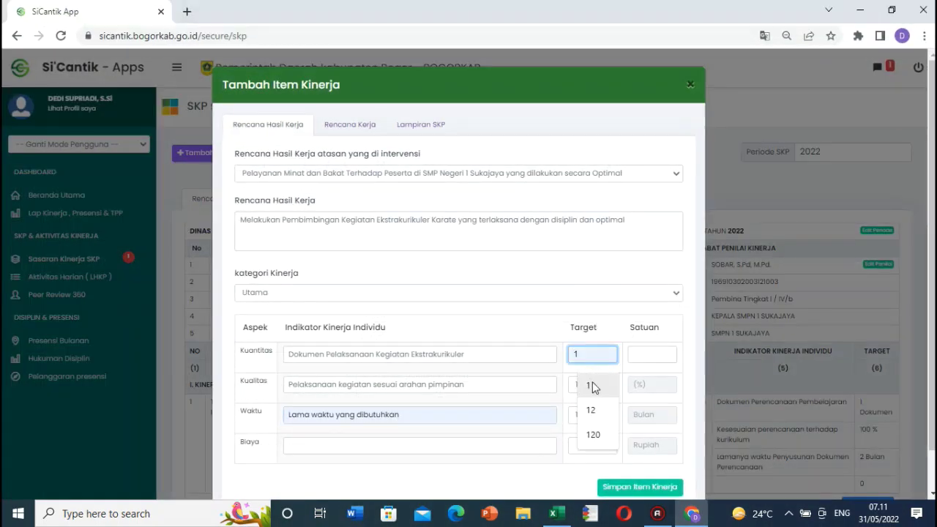
left_click(591, 385)
left_click(645, 360)
type("Dokumen")
left_click(654, 385)
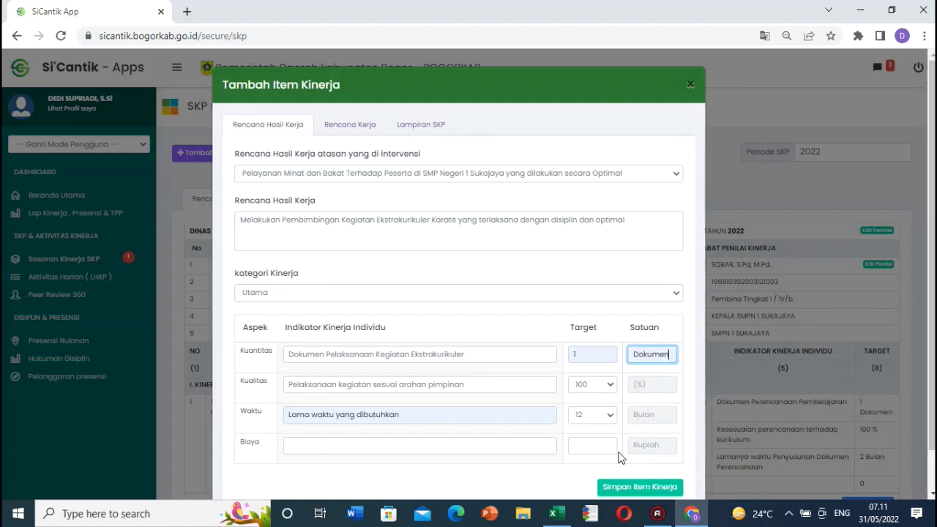
left_click(640, 488)
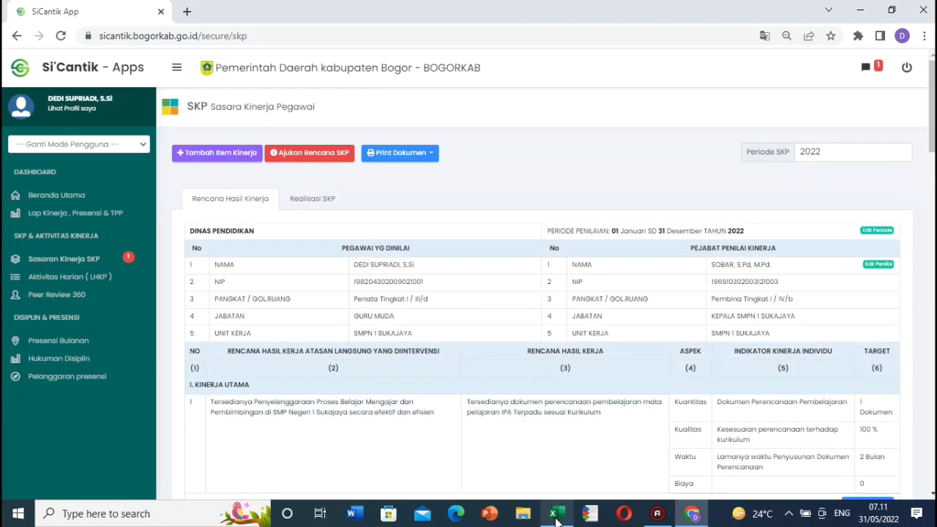
Step: In the SKP workbook, check the OSN coaching item's target in C68 and its work-plan text in H68
left_click(555, 513)
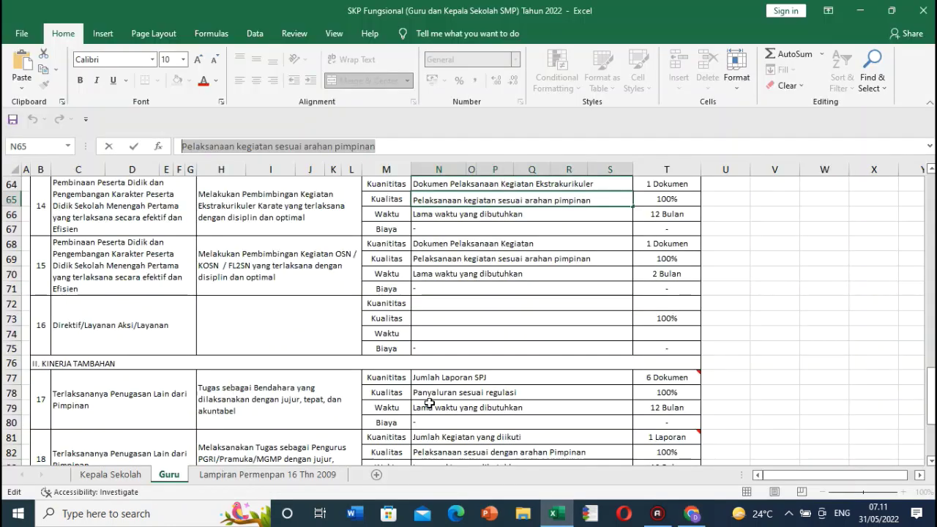
left_click(110, 254)
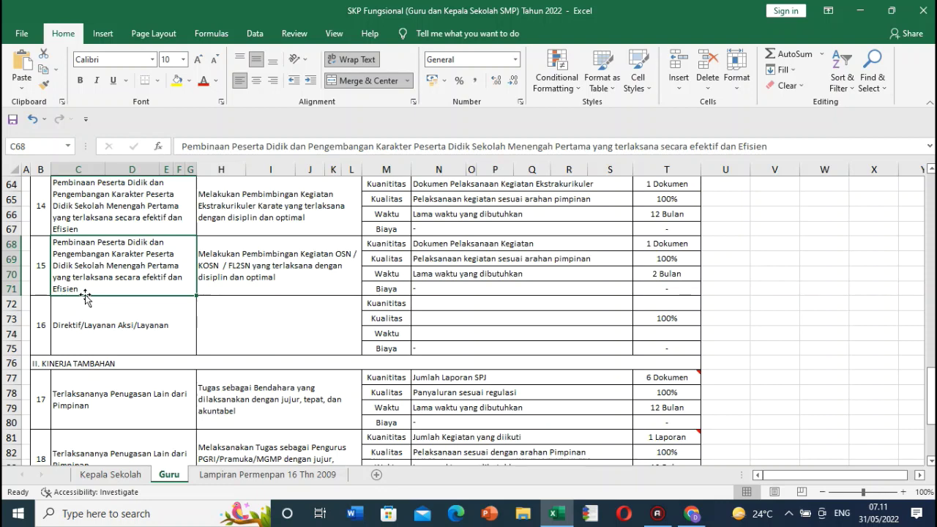
left_click(266, 262)
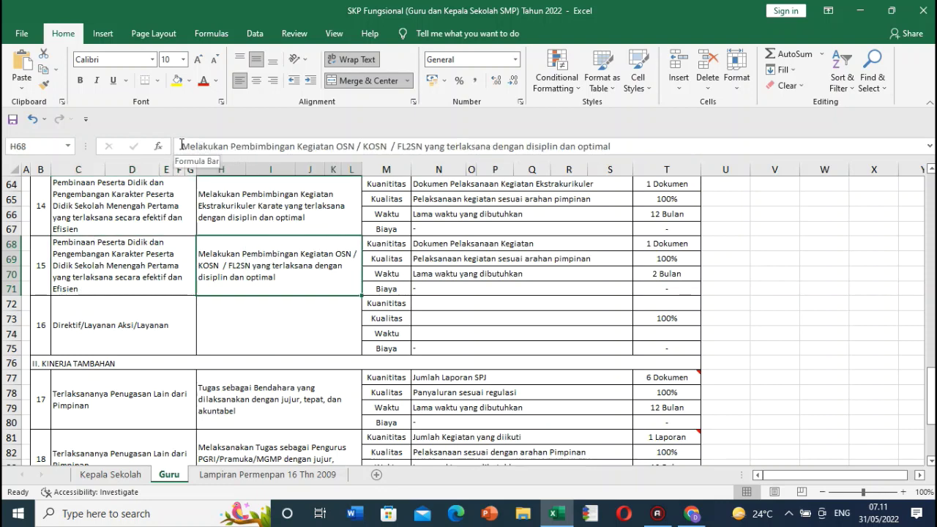
left_click_drag(182, 146, 637, 152)
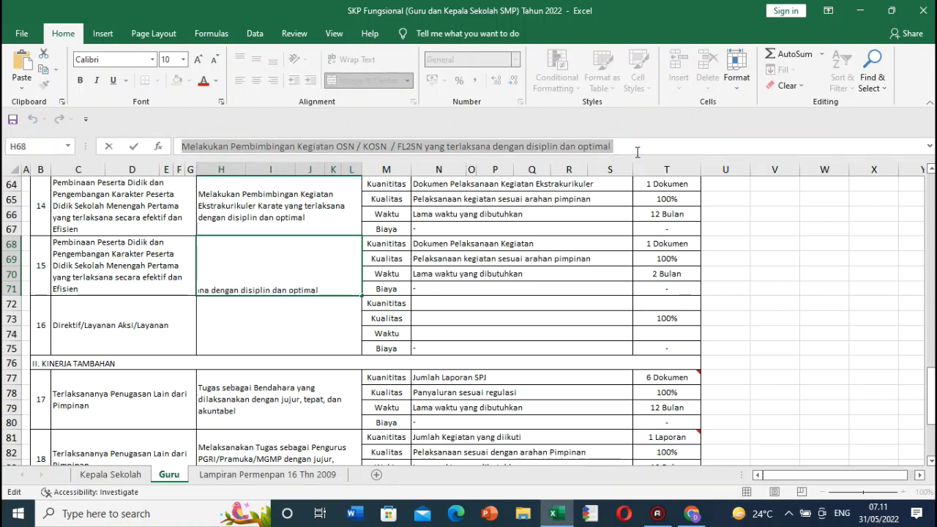
key("Escape")
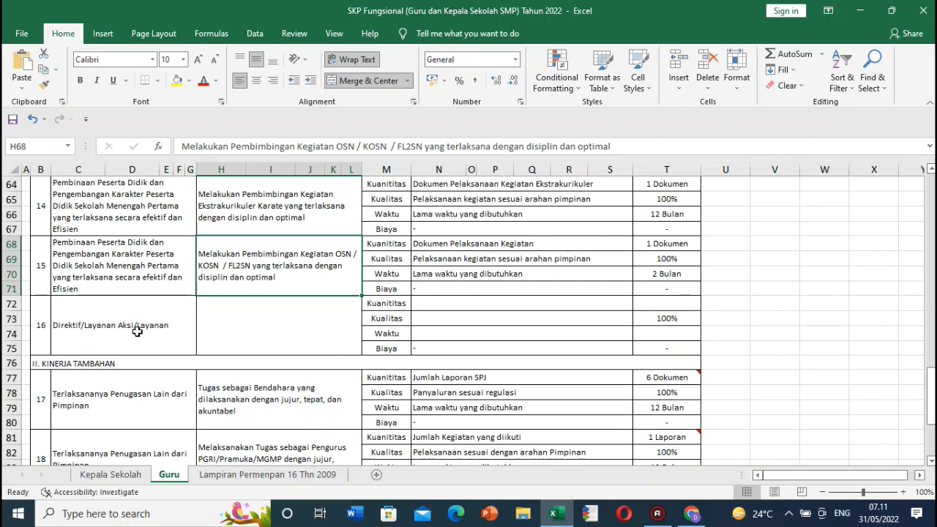
Step: Select the treasurer-duty work-plan text in cell H77 for copying
scroll(142, 328, "down", 2)
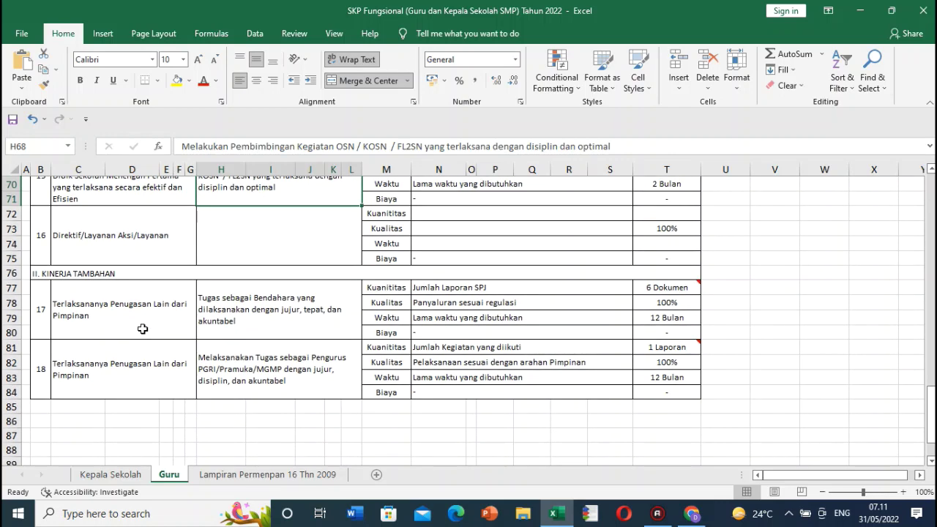
scroll(142, 328, "down", 1)
scroll(172, 319, "up", 1)
left_click(266, 300)
left_click_drag(180, 146, 527, 160)
key("ctrl+c")
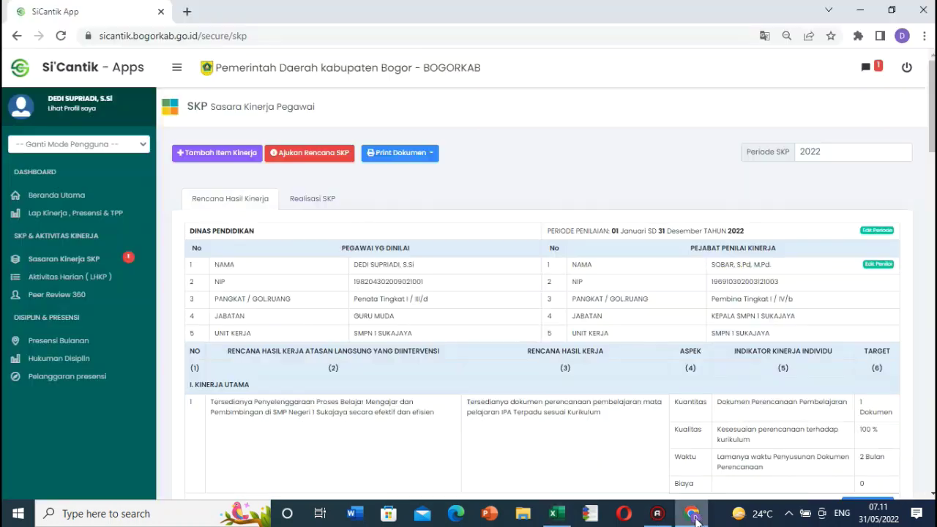
Step: Start a new item under Terlaksananya Penugasan Lain dari Pimpinan, paste the treasurer plan, and set category Tambahan
left_click(691, 513)
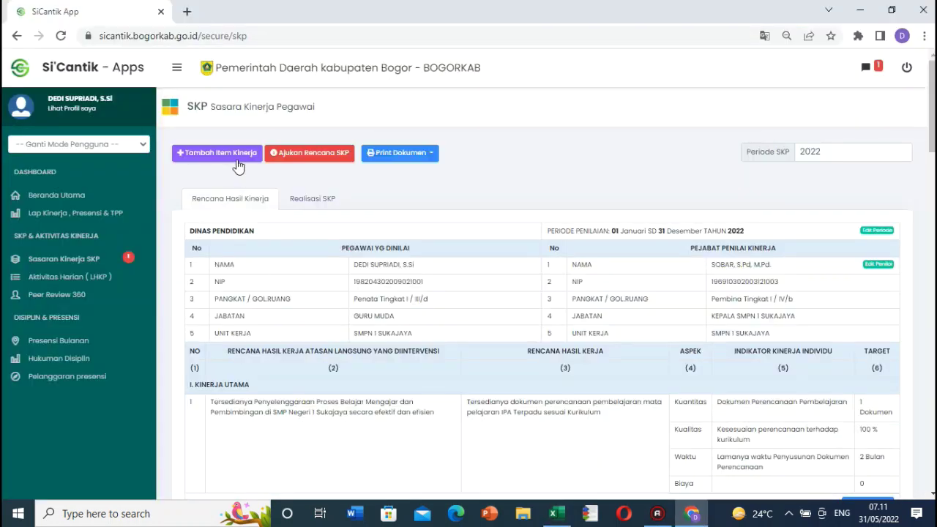
left_click(238, 153)
left_click(328, 172)
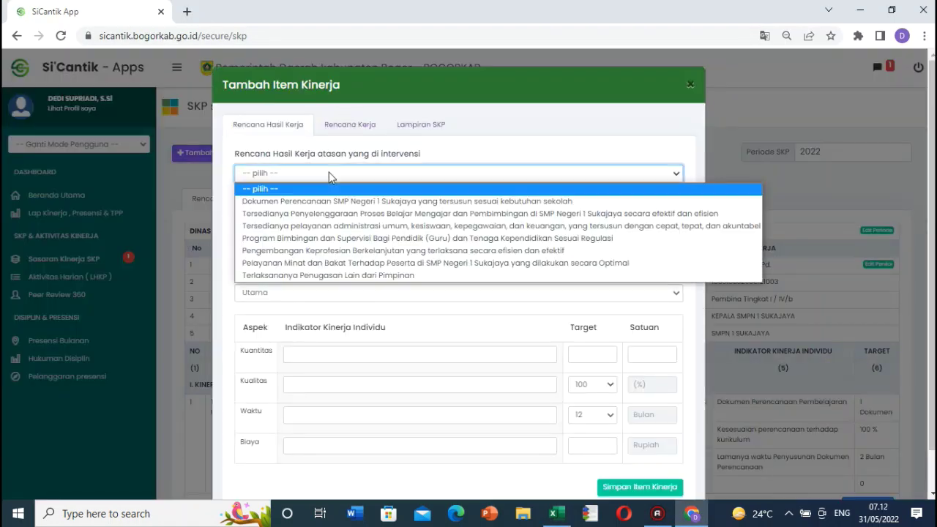
left_click(365, 276)
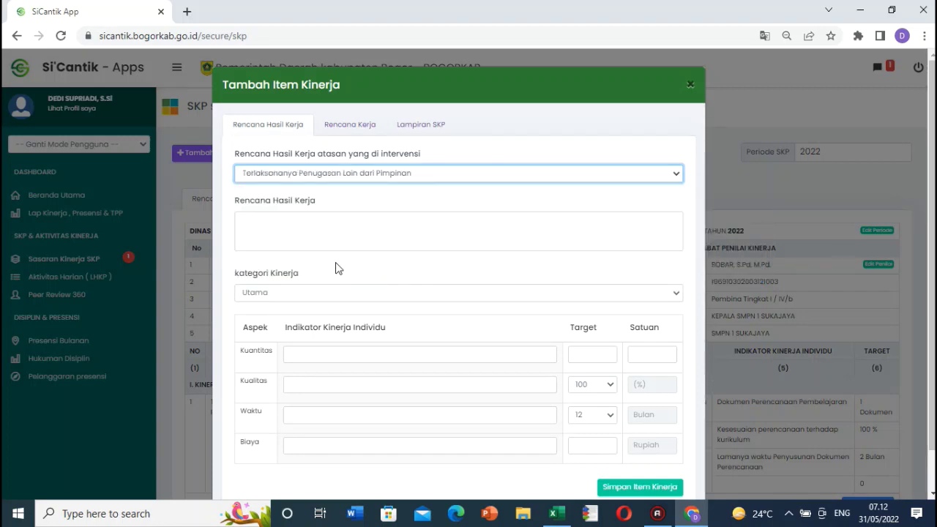
key("ctrl+v")
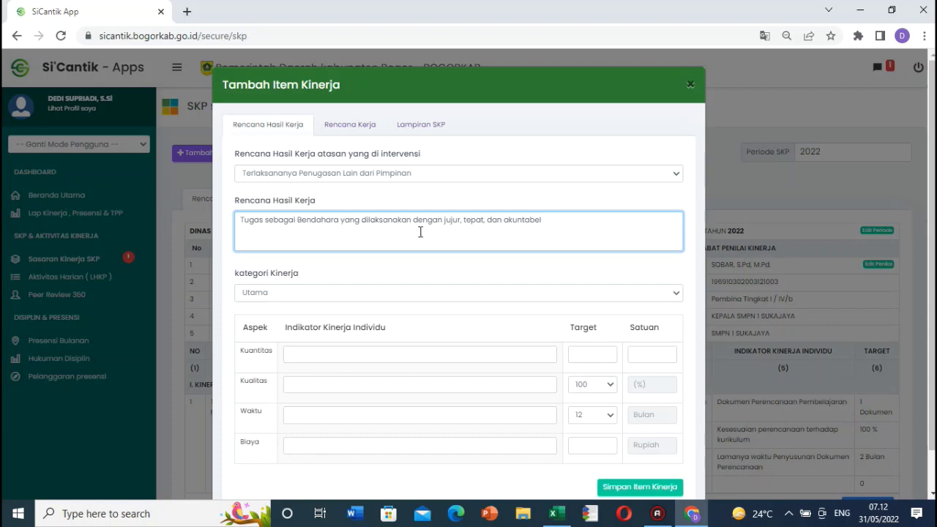
left_click(333, 293)
left_click(278, 320)
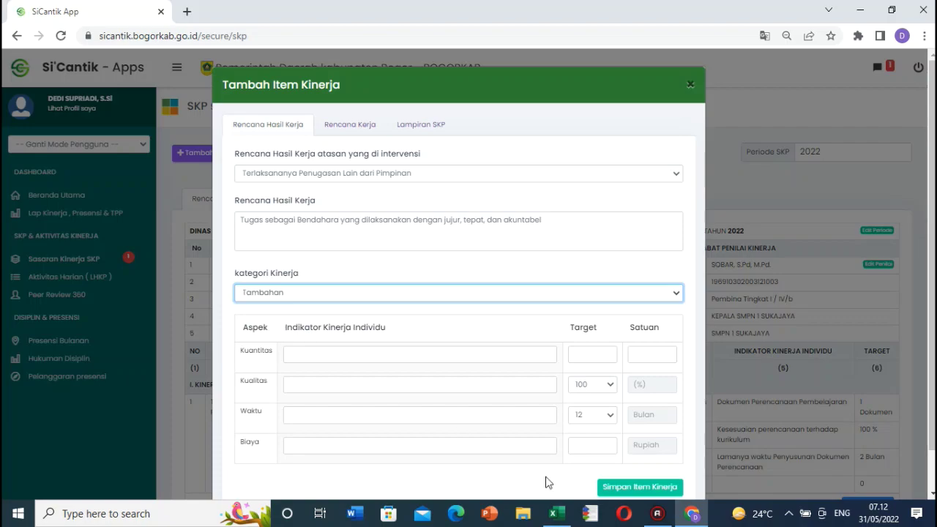
Step: Paste 'Jumlah Laporan SPJ' from N77 as the Kuantitas indicator
key("alt+Tab")
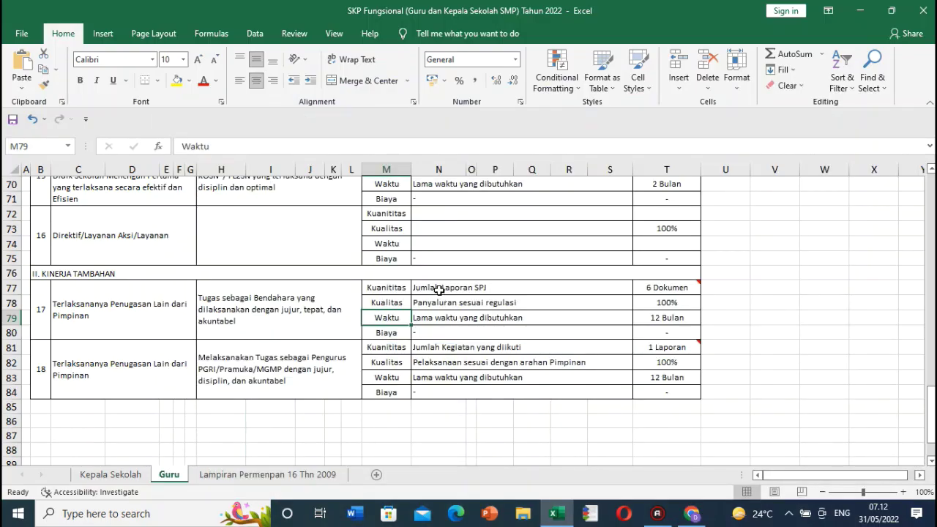
left_click(439, 289)
left_click_drag(264, 146, 206, 150)
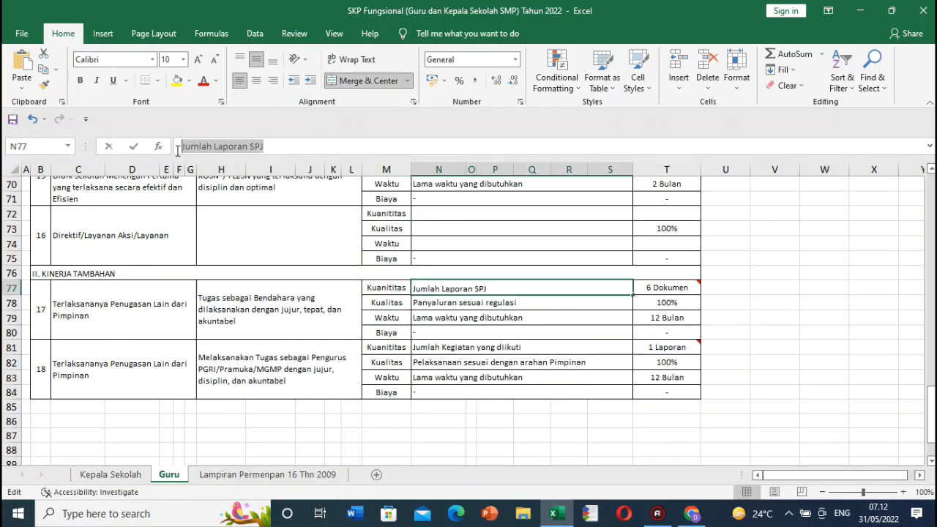
left_click(692, 515)
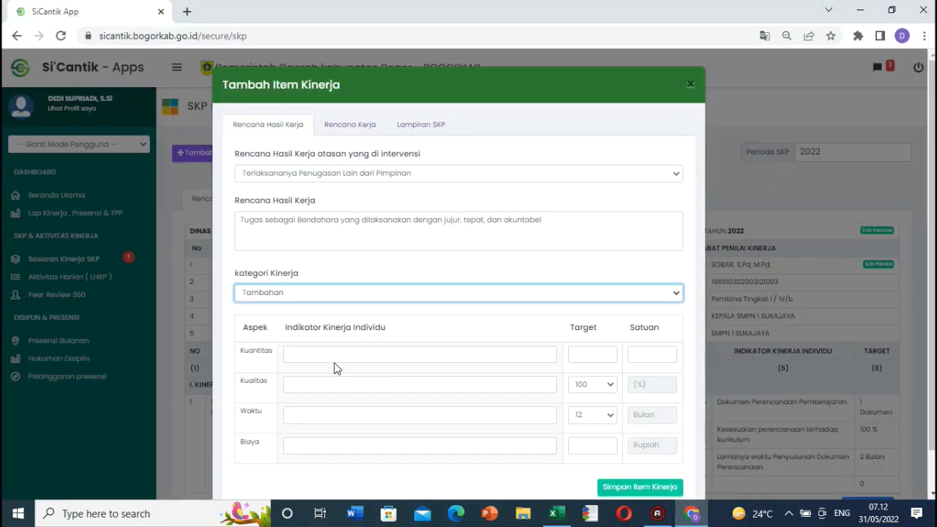
left_click(337, 355)
type("Jumlah Laporan SPJ")
Step: Set the quantity target to 6 Dokumen
left_click(691, 515)
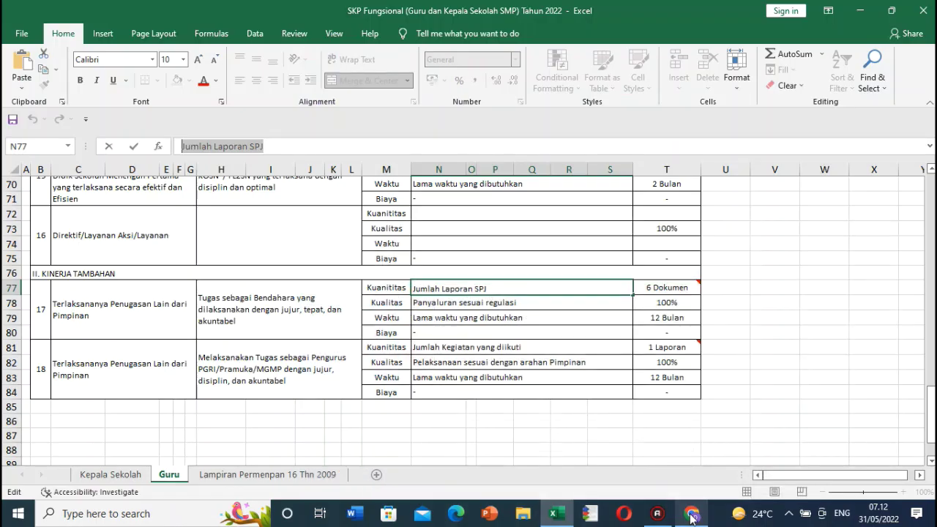
left_click(691, 515)
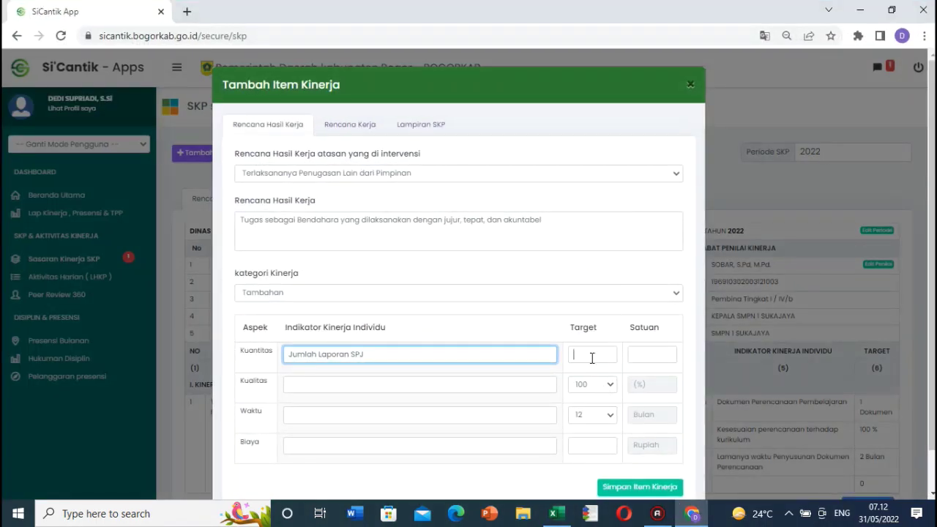
left_click(592, 355)
type("6")
left_click(647, 354)
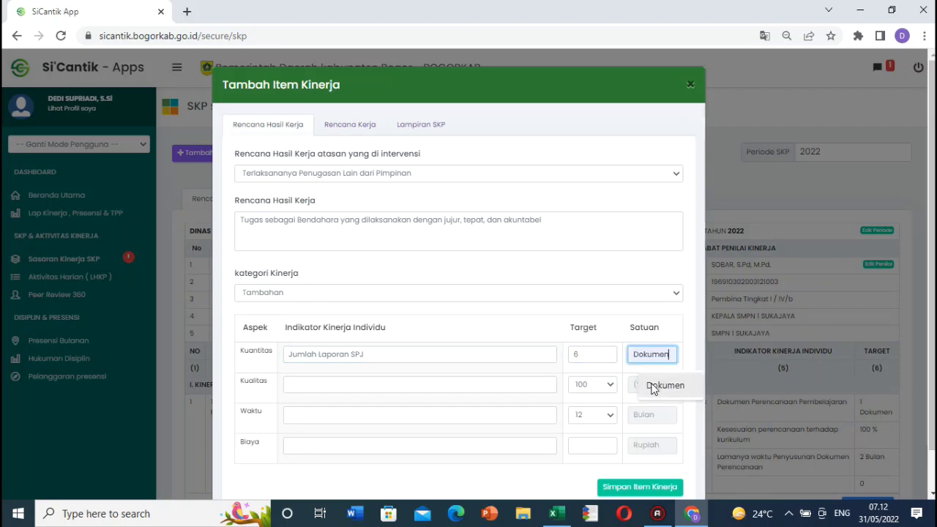
left_click(665, 385)
Step: Correct 'Panyaluran' to 'Penyaluran' in workbook cell N78 and save the workbook
left_click(692, 515)
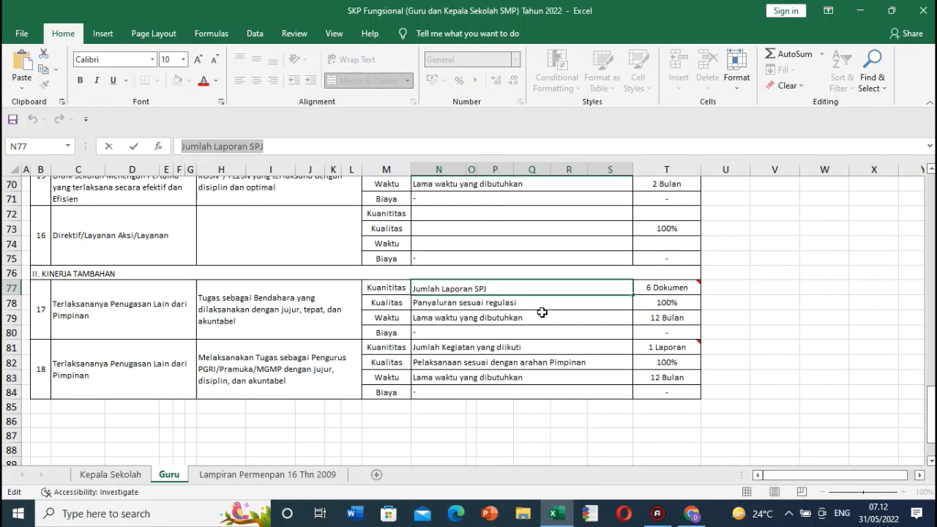
left_click(541, 309)
double_click(539, 303)
left_click_drag(540, 303, 399, 300)
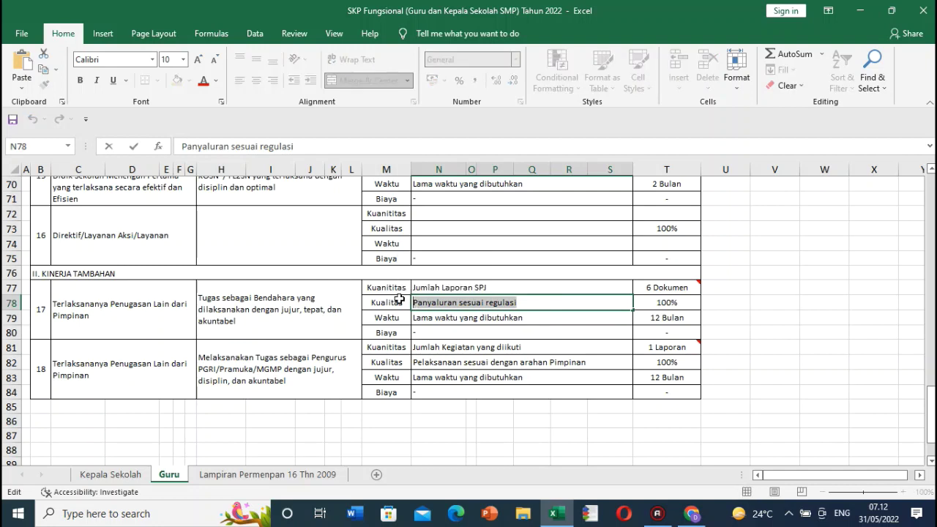
key("Escape")
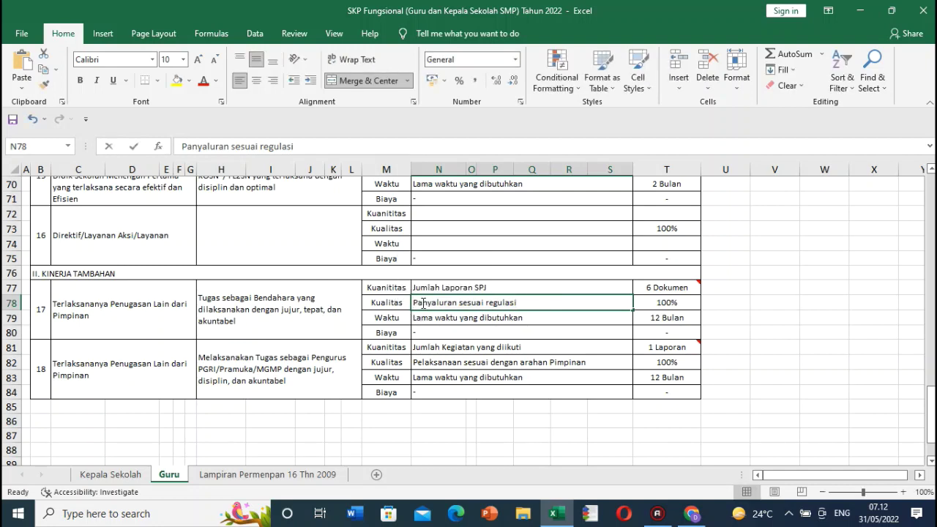
double_click(423, 303)
key("BackSpace")
type("e")
left_click(429, 316)
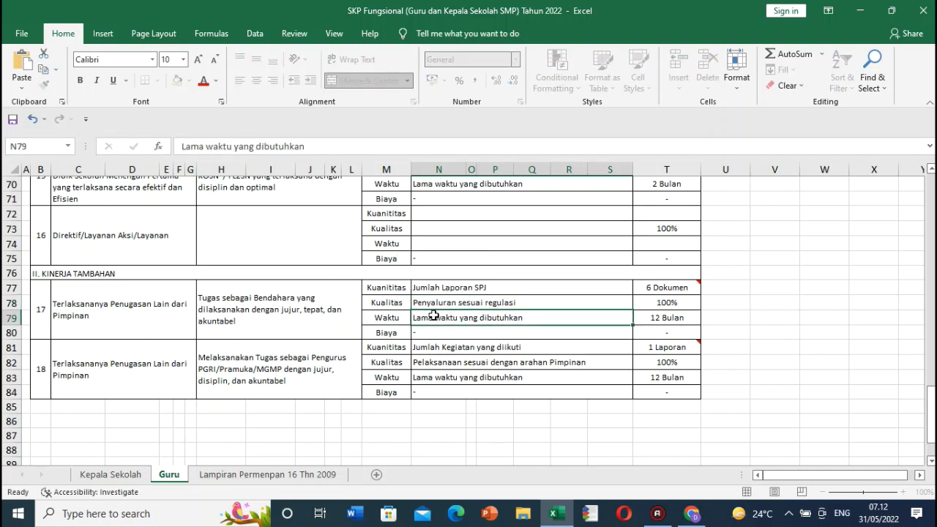
left_click(439, 305)
key("ctrl+s")
Step: Paste 'Penyaluran sesuai regulasi' from N78 as the Kualitas indicator
double_click(538, 303)
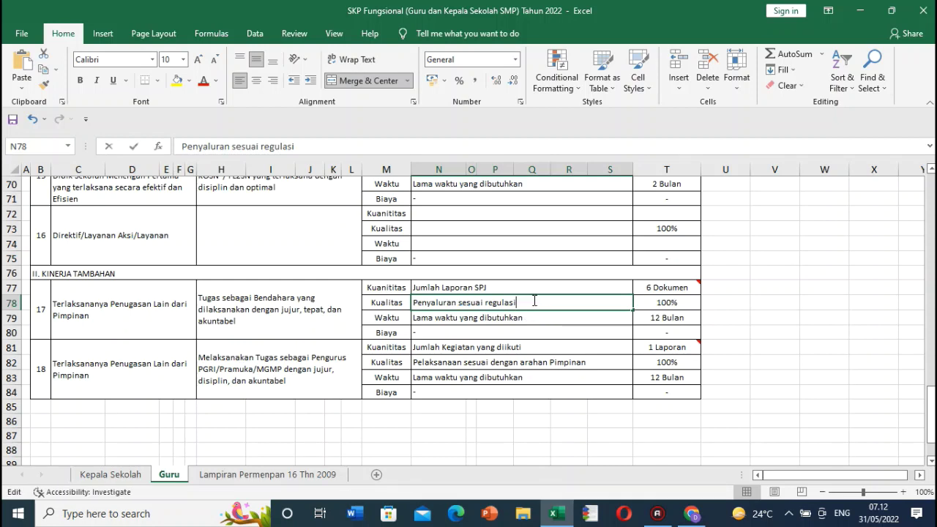
left_click_drag(533, 302, 381, 300)
key("ctrl+c")
left_click(690, 517)
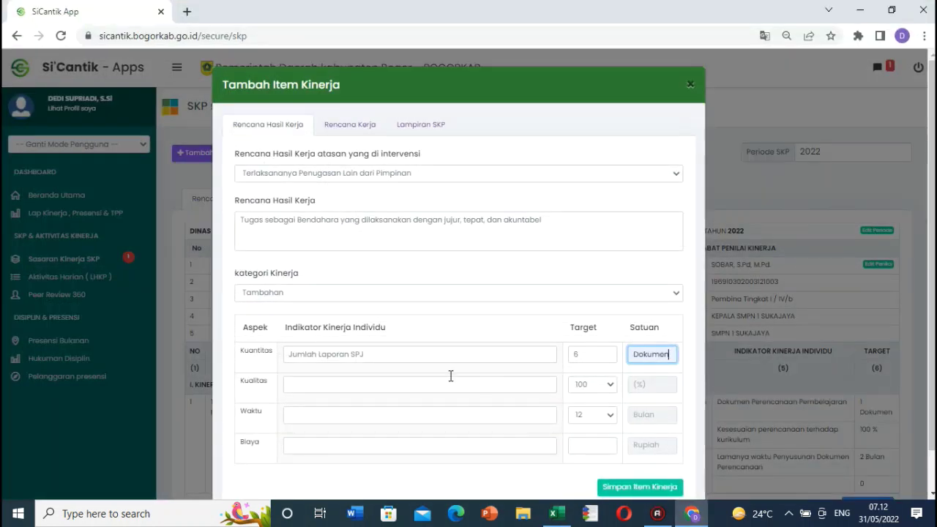
left_click(360, 384)
key("ctrl+v")
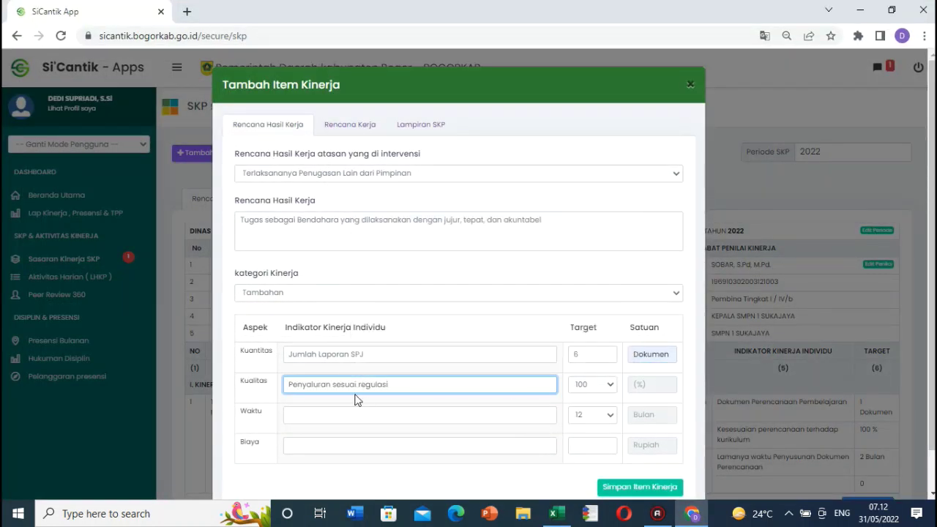
Step: Copy 'Lama waktu yang dibutuhkan' from N79 into the Waktu indicator
left_click(690, 517)
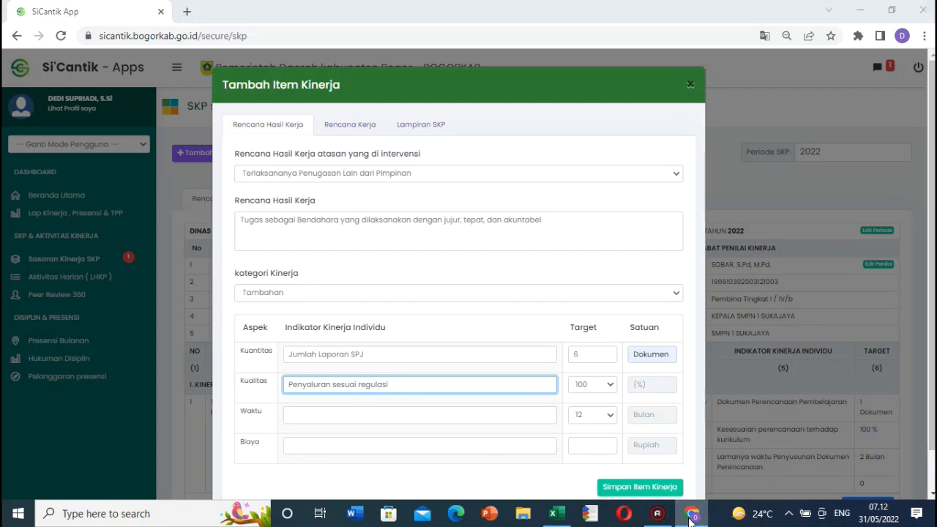
left_click(549, 316)
double_click(548, 316)
left_click_drag(549, 315, 376, 315)
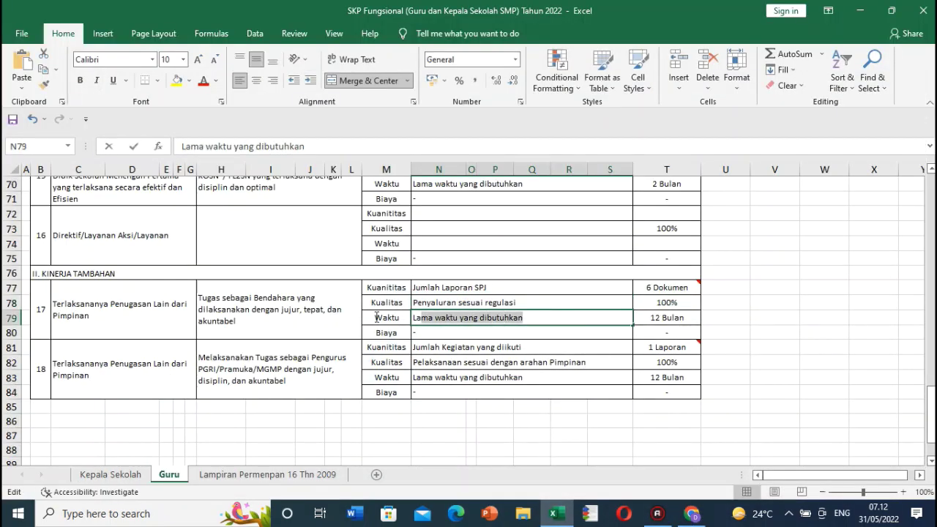
key("ctrl+c")
left_click(691, 515)
left_click(316, 414)
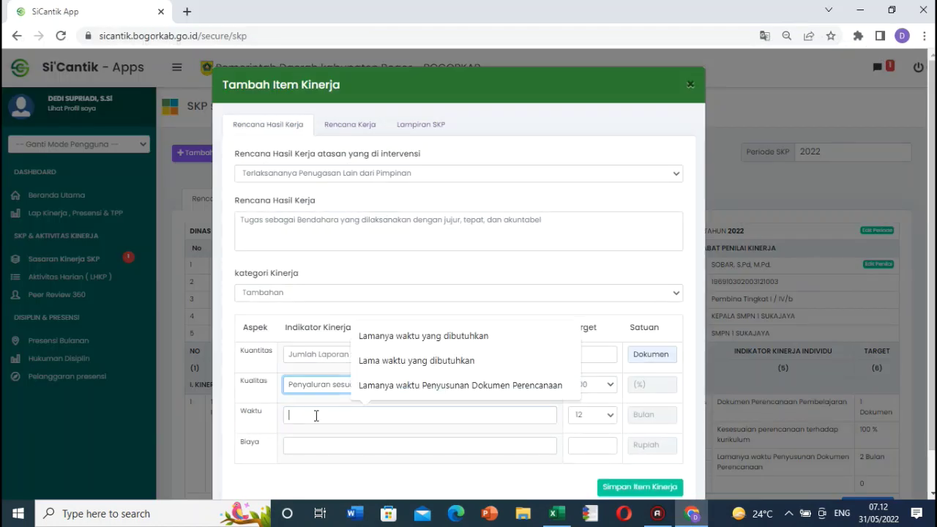
key("ctrl+v")
Step: Set the time target to 12 months and save the treasurer-duty item
left_click(613, 418)
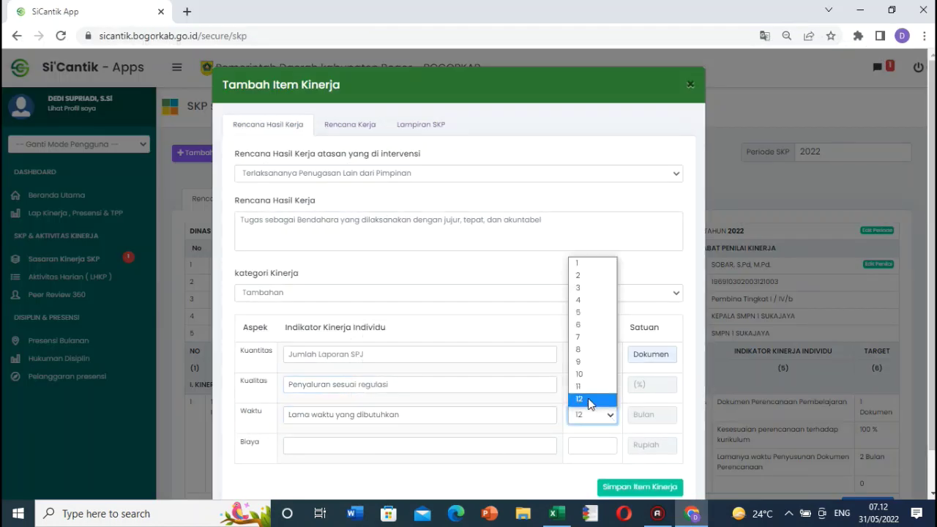
left_click(592, 404)
left_click(630, 486)
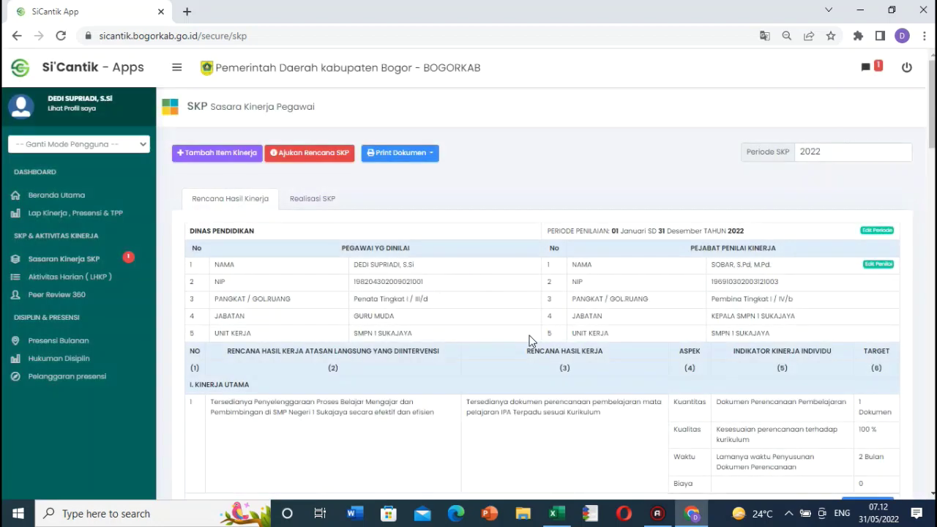
Step: Check the end of the SKP workbook table, then scroll back to the top of the SiCantik SKP page
scroll(530, 342, "down", 5)
left_click(554, 513)
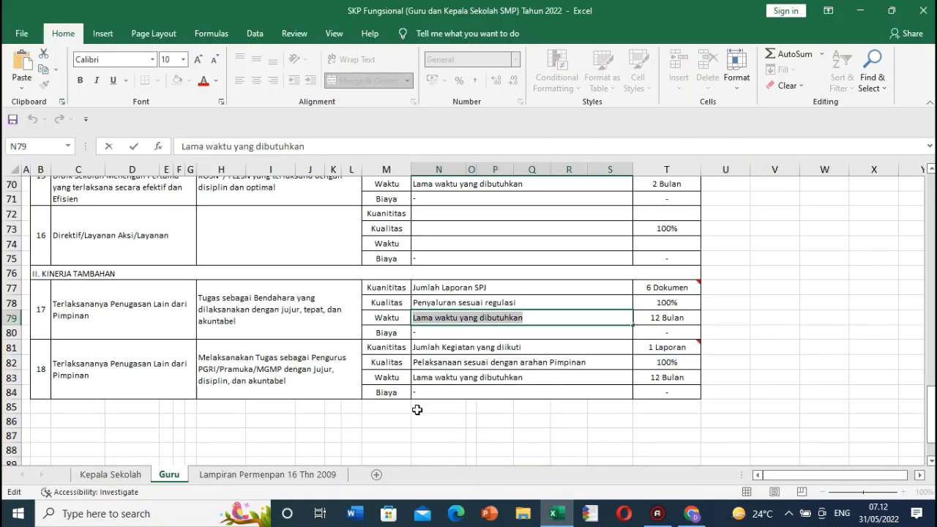
left_click(378, 408)
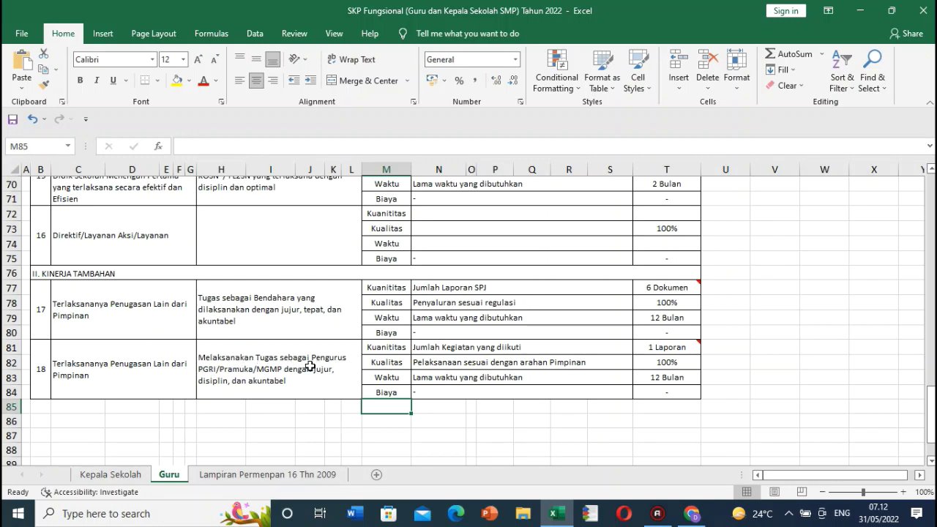
scroll(310, 366, "up", 20)
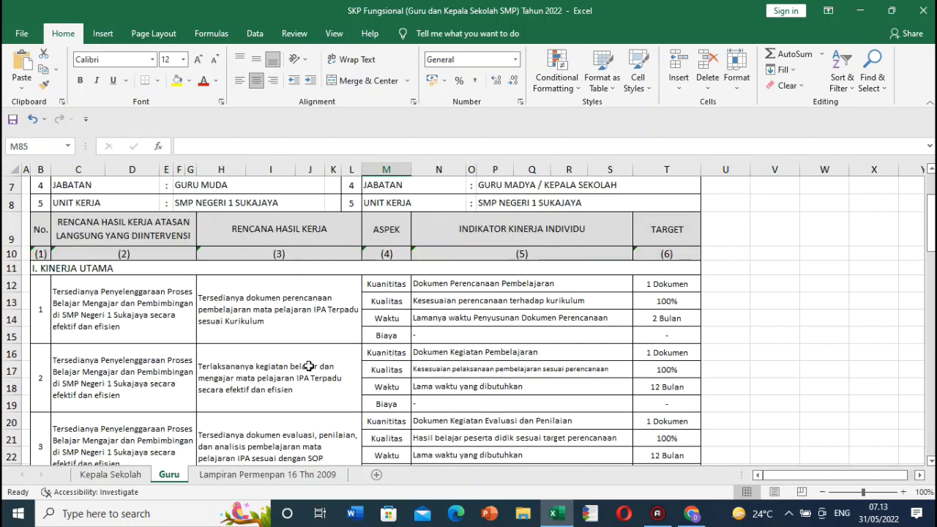
left_click(238, 235)
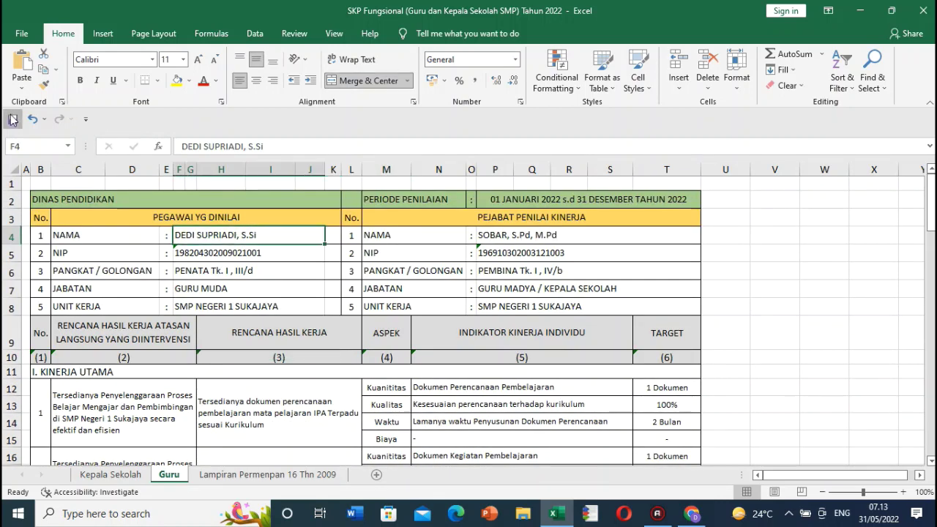
left_click(692, 513)
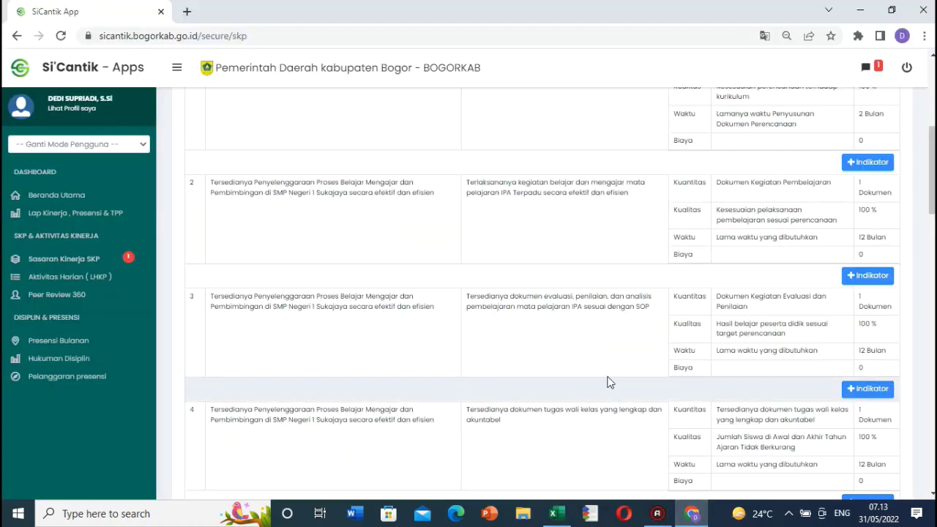
scroll(607, 380, "up", 10)
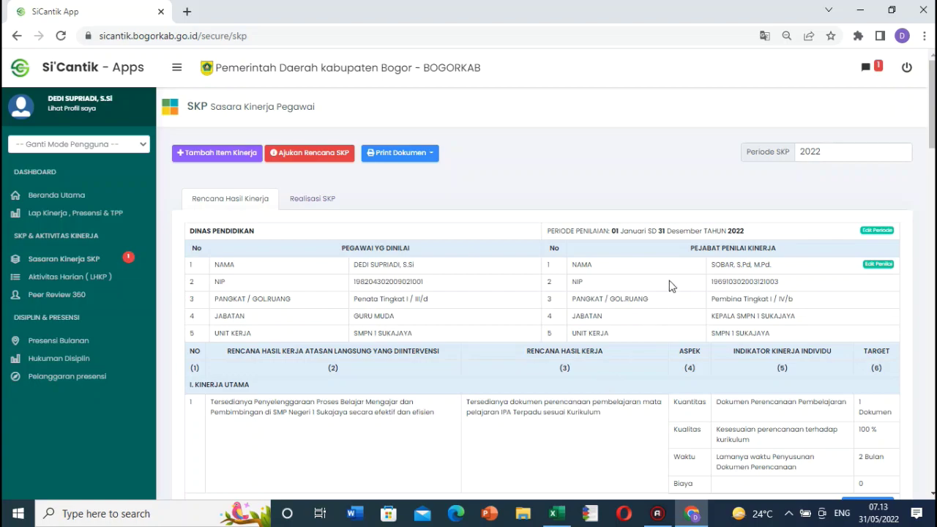
scroll(668, 286, "down", 20)
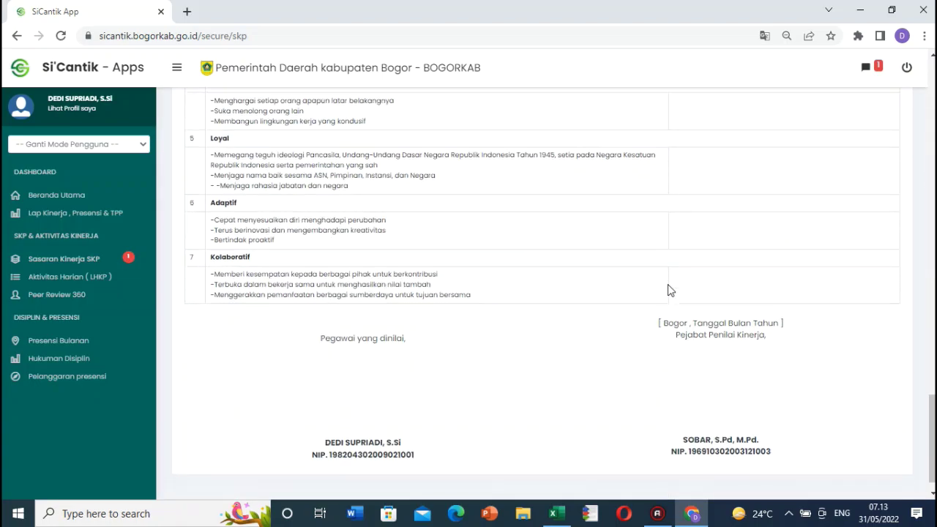
scroll(668, 291, "up", 15)
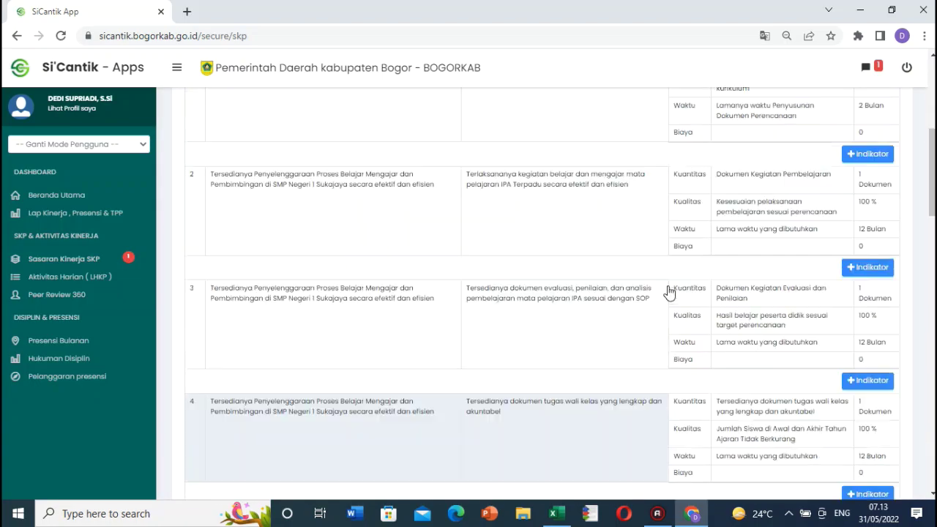
scroll(668, 290, "up", 5)
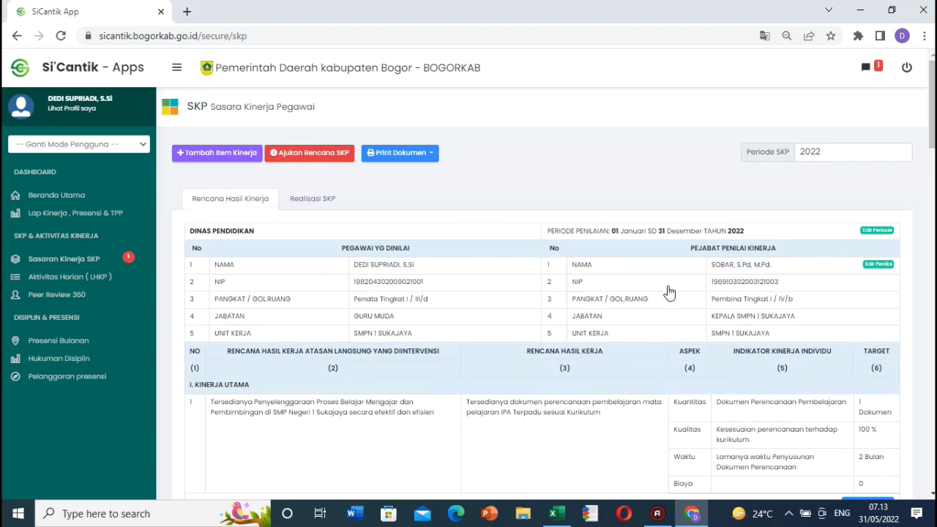
Step: Print the SKP work plan via Print Dokumen, saving it as a PDF under a new file name
left_click(431, 156)
left_click(412, 179)
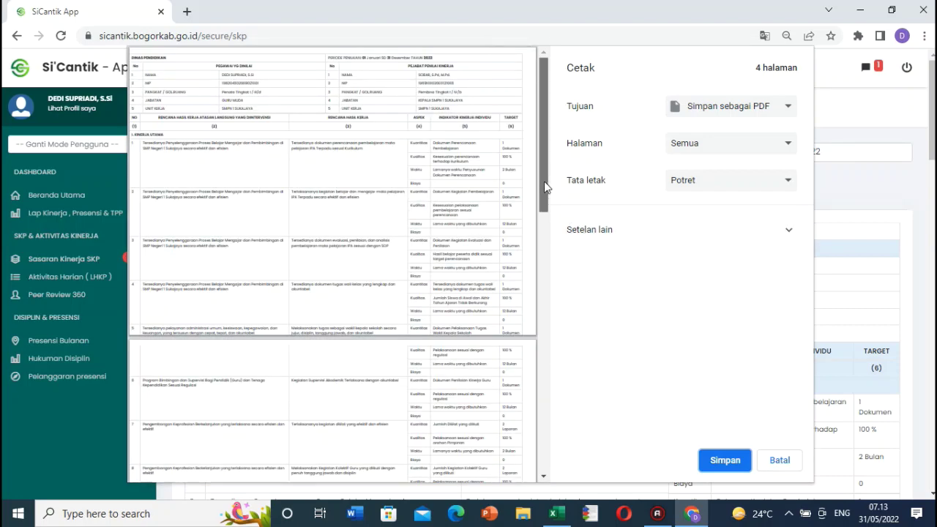
left_click(720, 460)
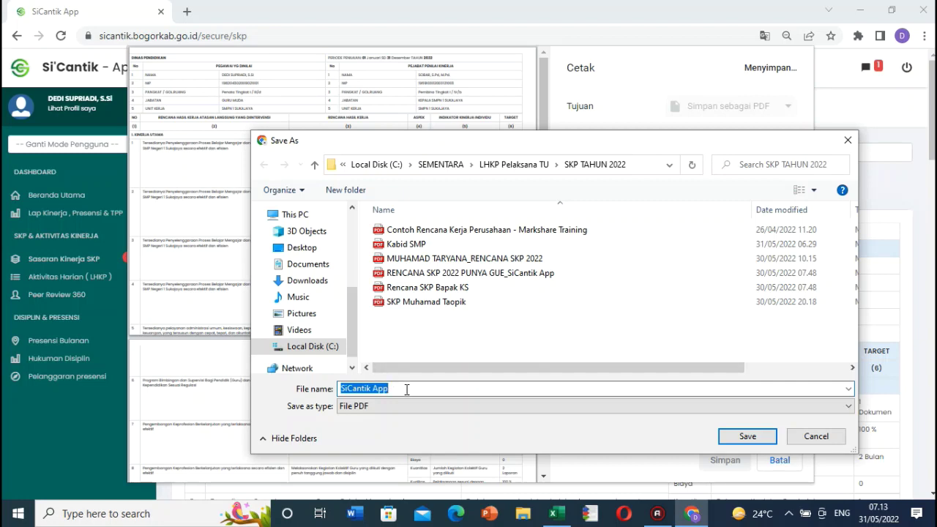
type("Dedi")
key("Return")
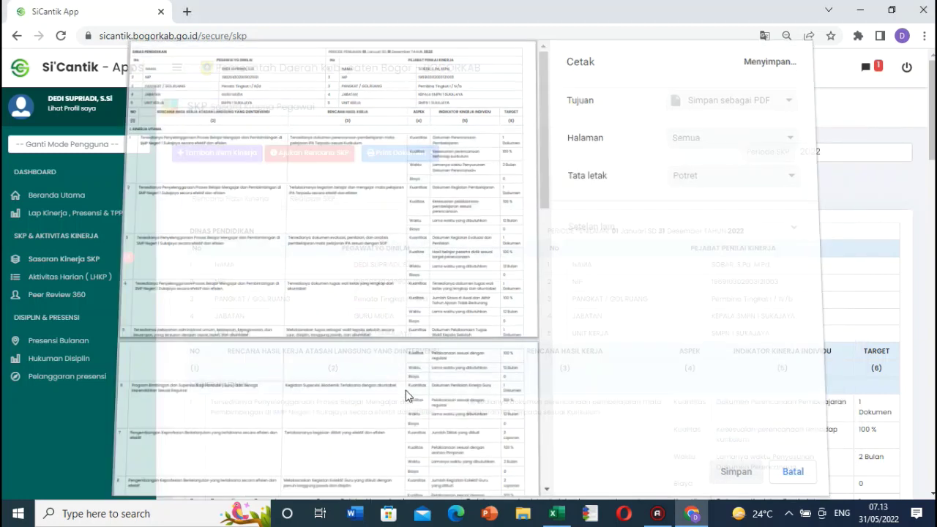
left_click(523, 514)
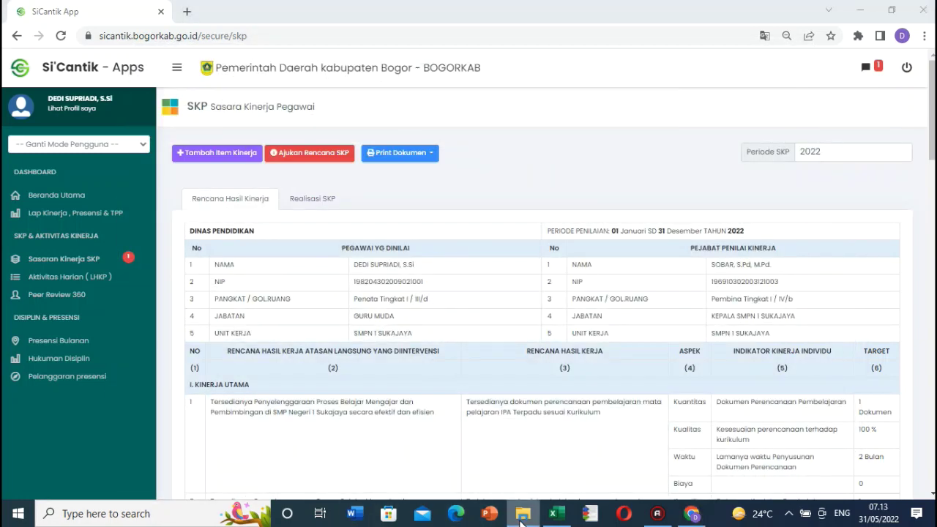
Step: Open the exported PDF from SKP TAHUN 2022 in Edge and scroll through its four pages
double_click(344, 147)
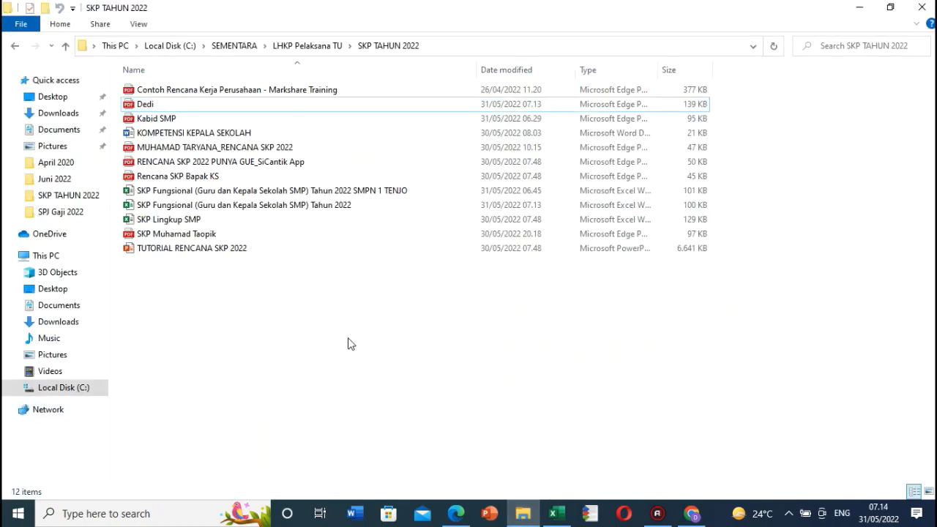
left_click(134, 106)
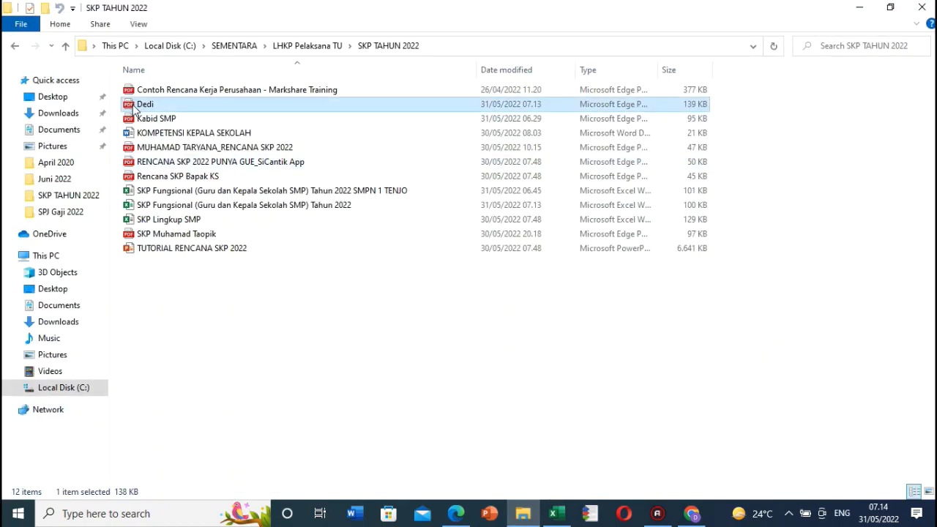
double_click(134, 106)
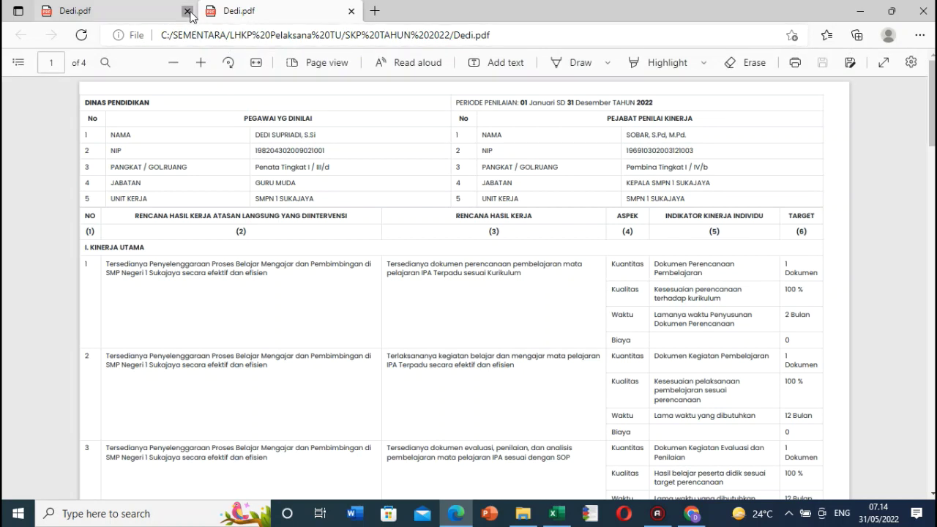
left_click(186, 10)
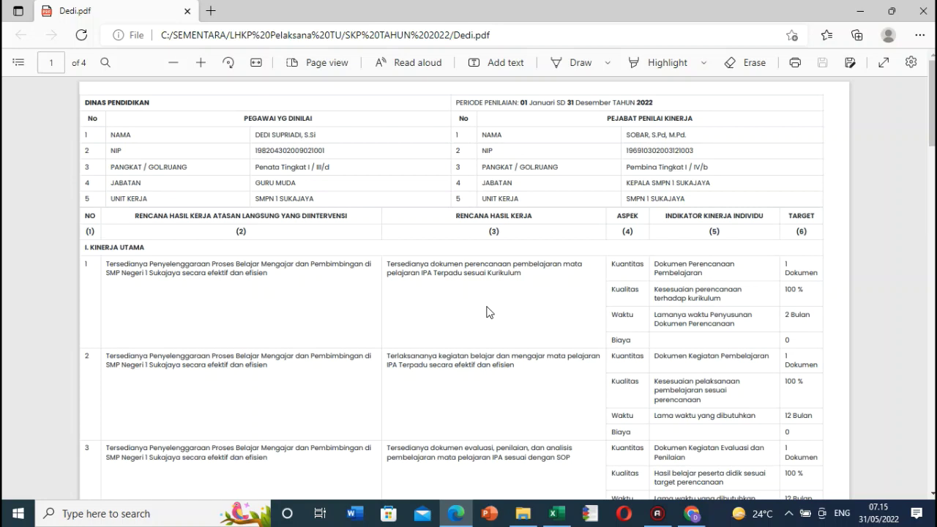
scroll(489, 313, "down", 20)
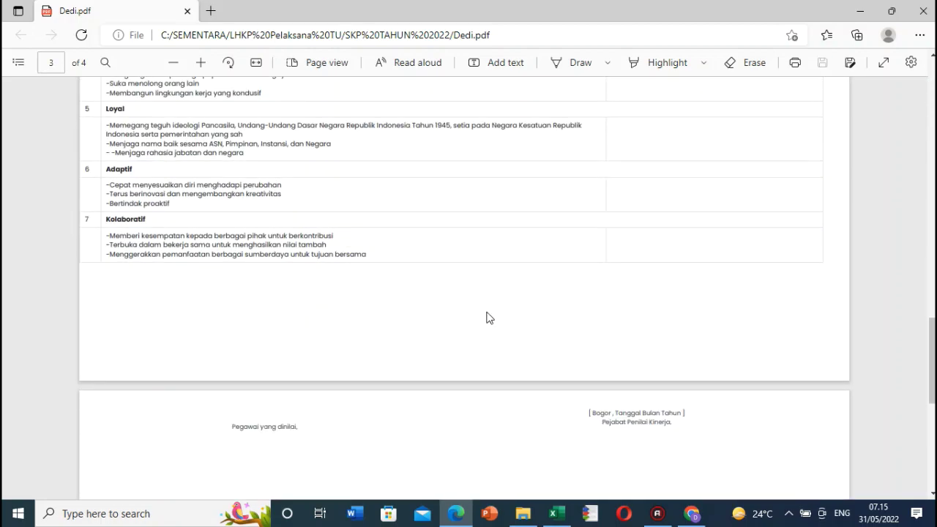
scroll(489, 315, "up", 20)
scroll(489, 316, "up", 2)
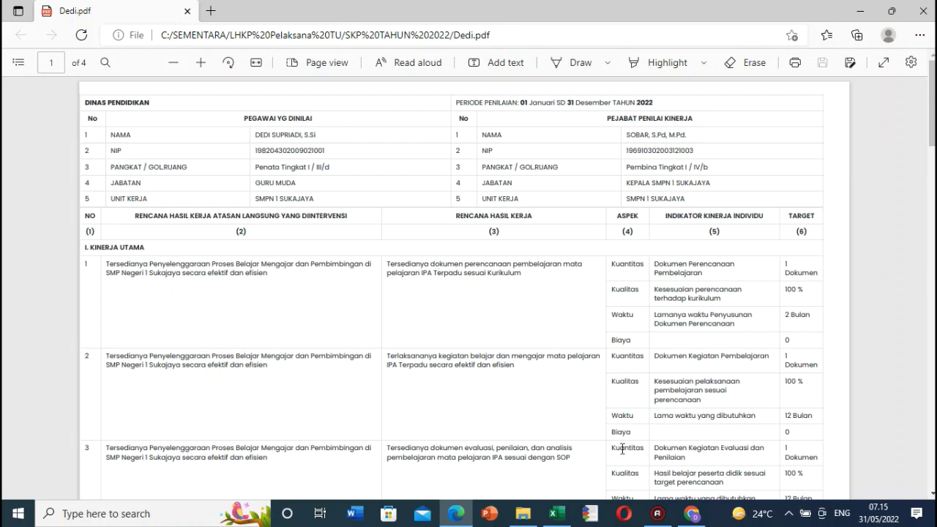
left_click(692, 512)
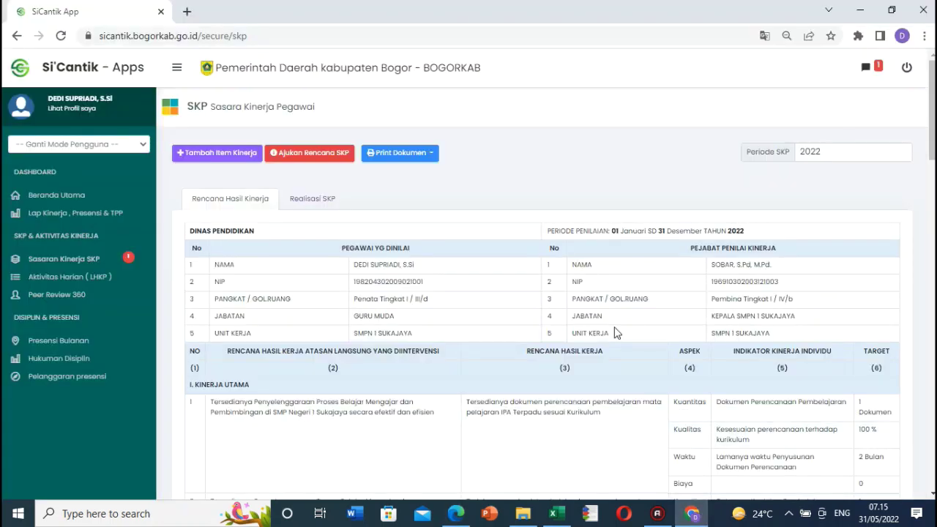
Step: Submit the 2022 SKP plan with Ajukan Rencana SKP and confirm with Yes, Lanjutkan
left_click(320, 155)
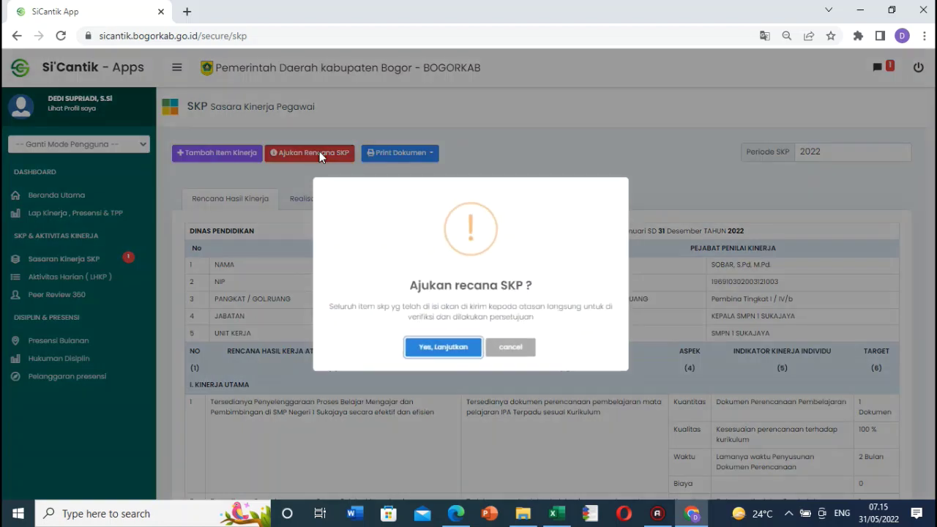
left_click(443, 347)
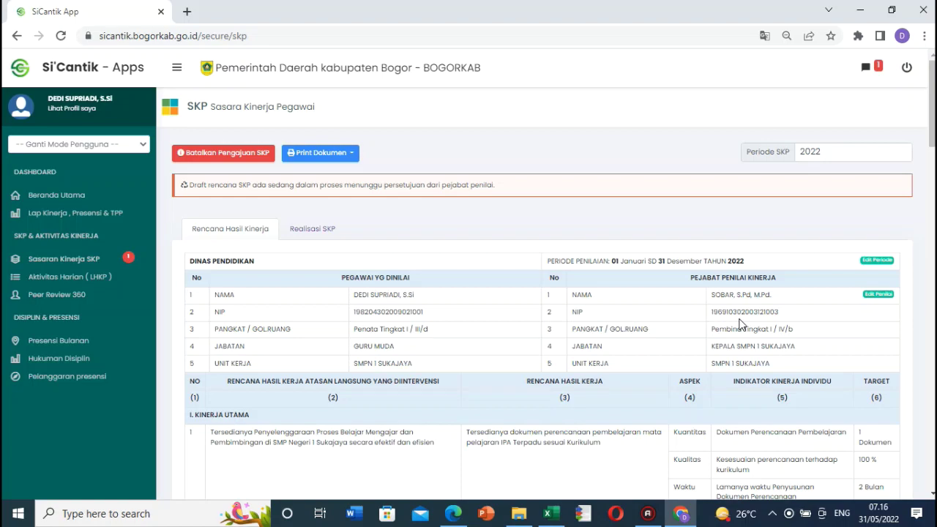
scroll(711, 344, "down", 13)
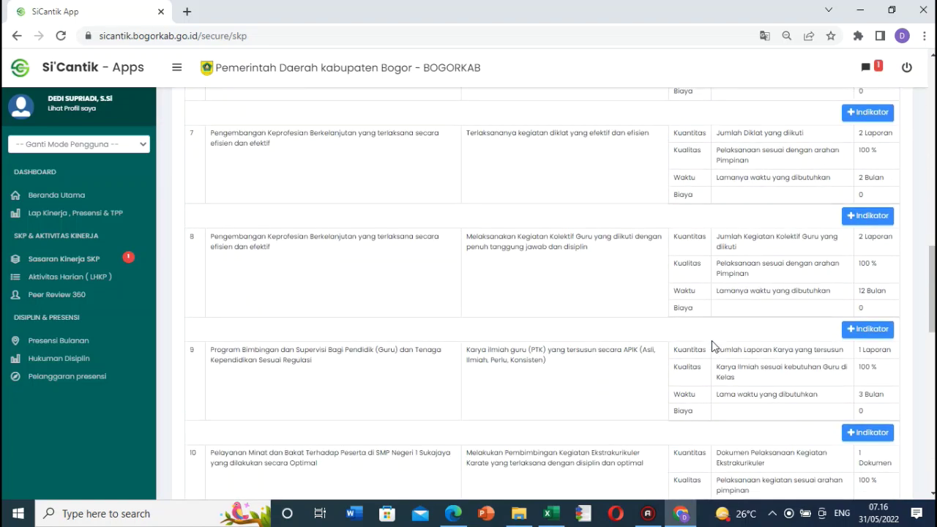
scroll(712, 344, "down", 7)
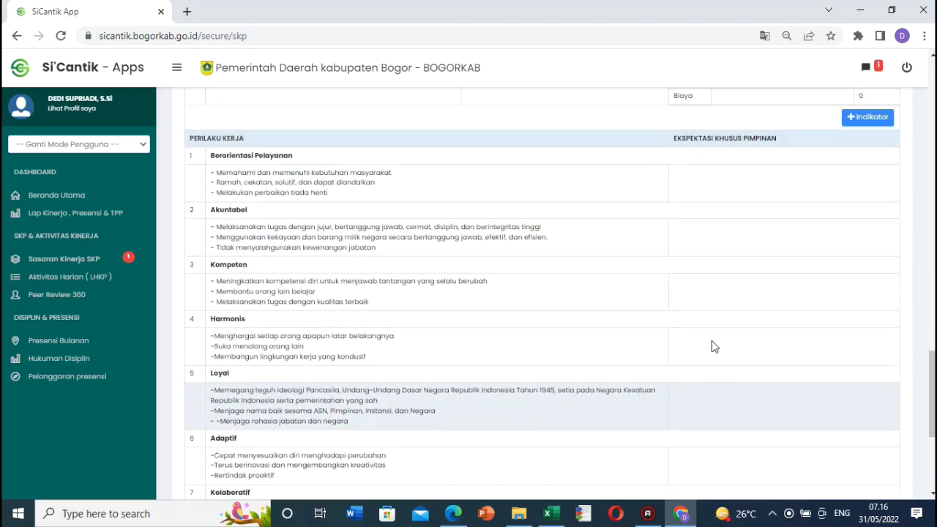
scroll(712, 347, "up", 1)
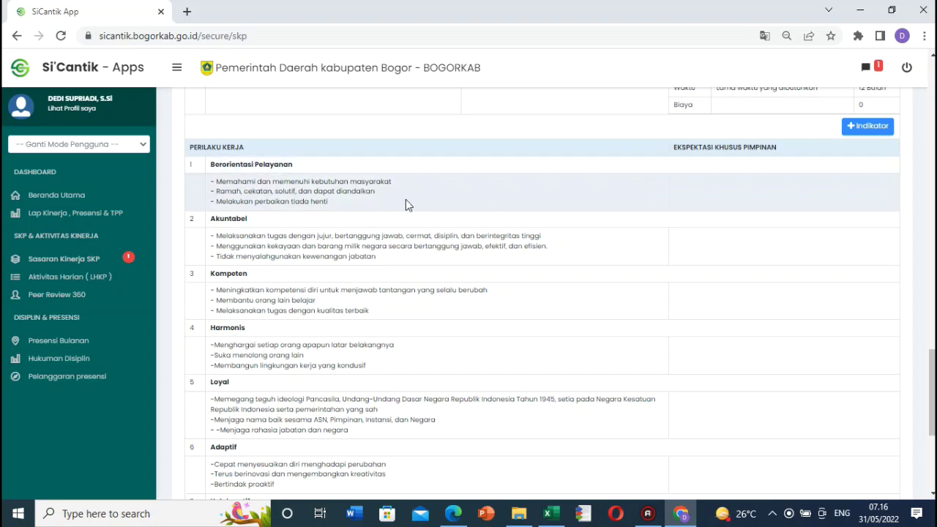
scroll(265, 202, "up", 1)
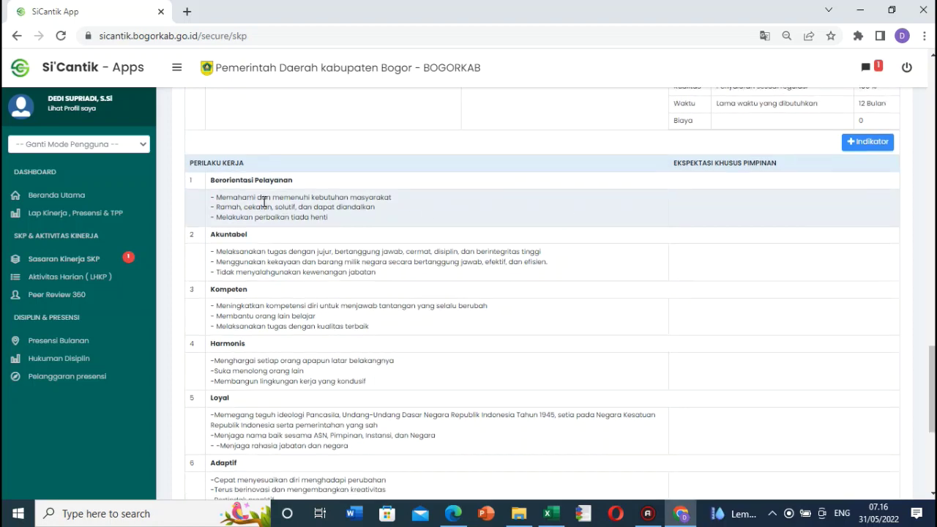
scroll(255, 257, "down", 5)
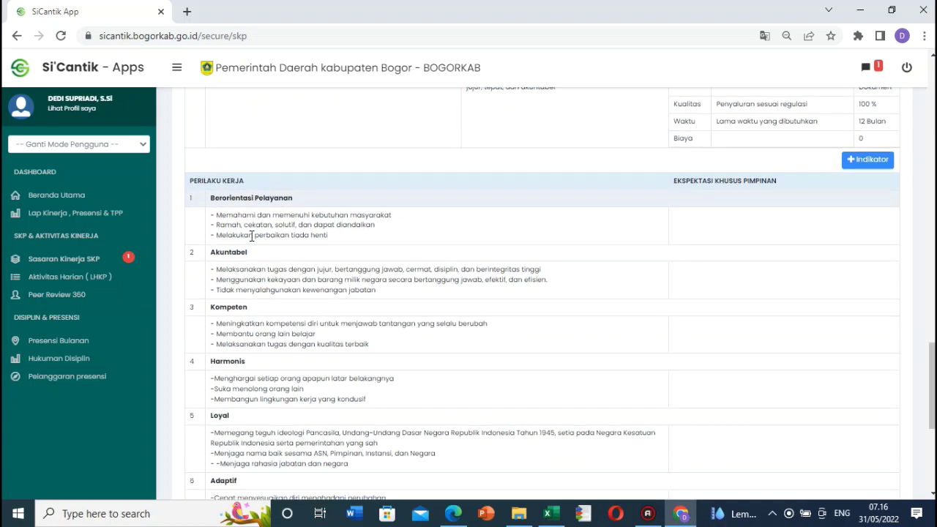
scroll(352, 268, "down", 1)
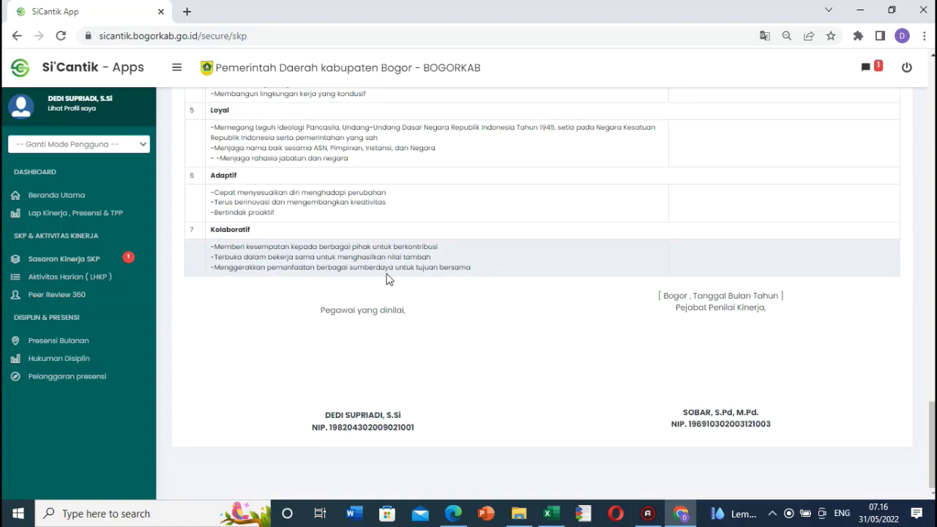
scroll(429, 278, "up", 4)
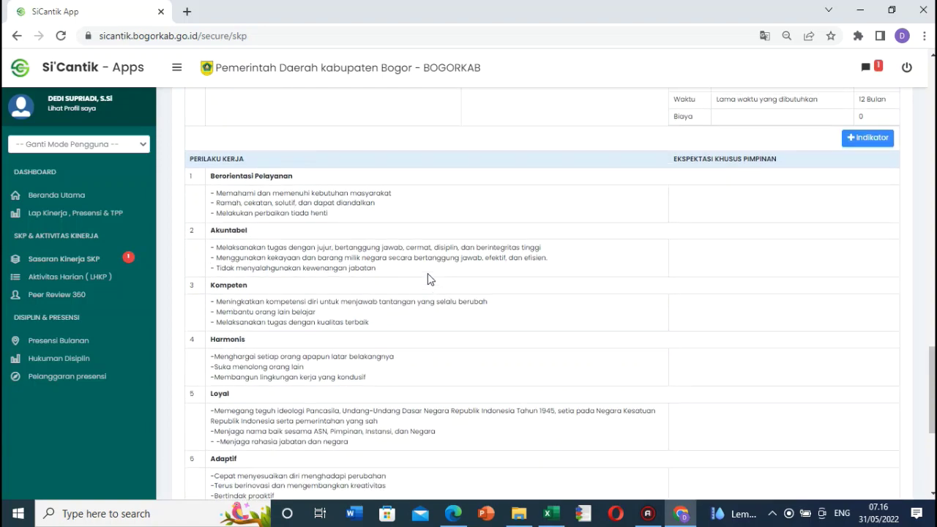
scroll(429, 278, "up", 10)
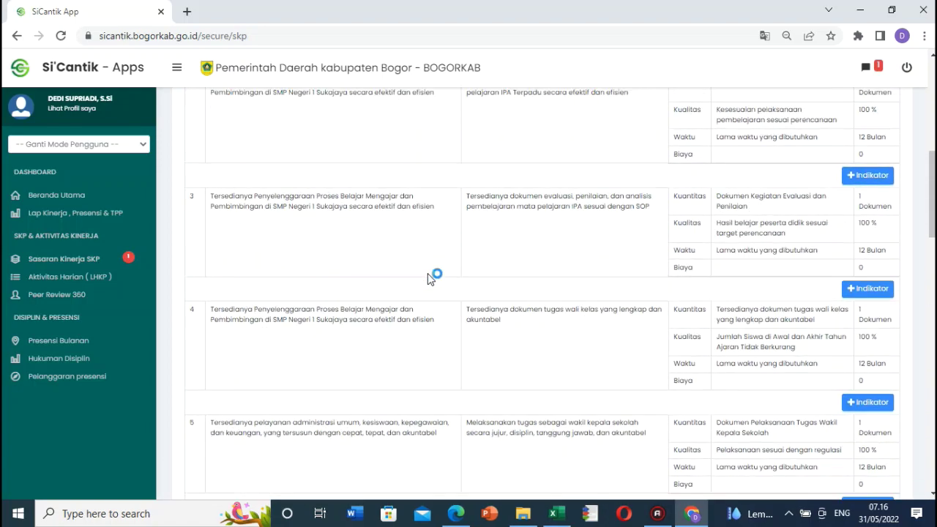
scroll(429, 278, "up", 7)
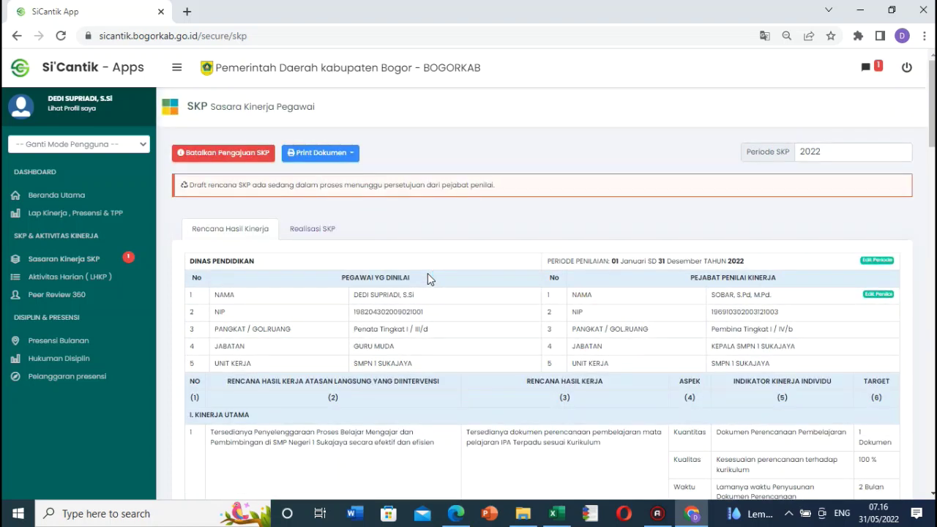